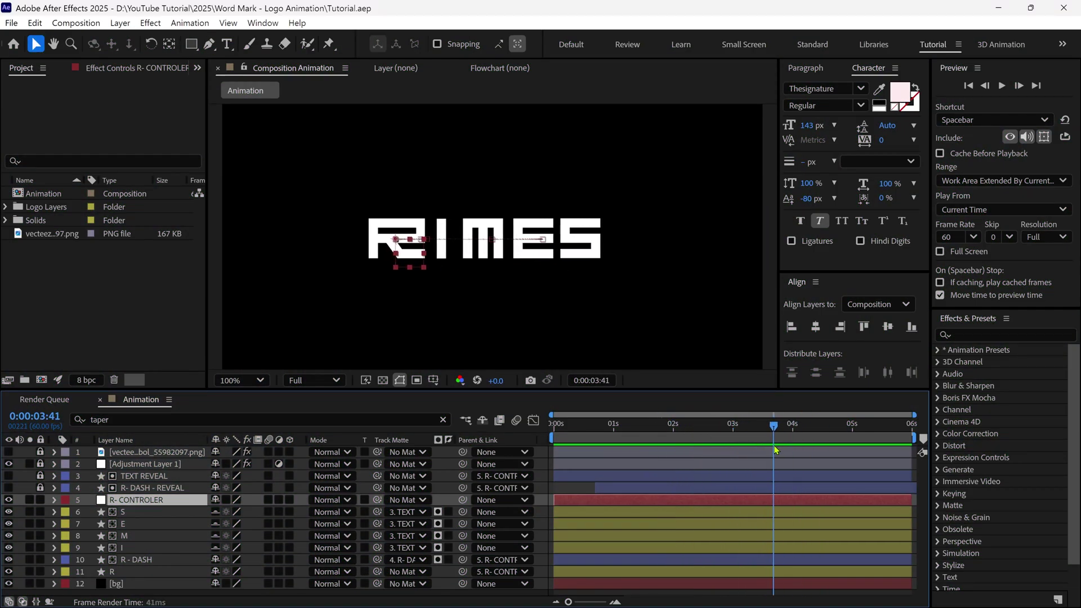
- Play back the finished RIMES logo animation in the timeline
key("space")
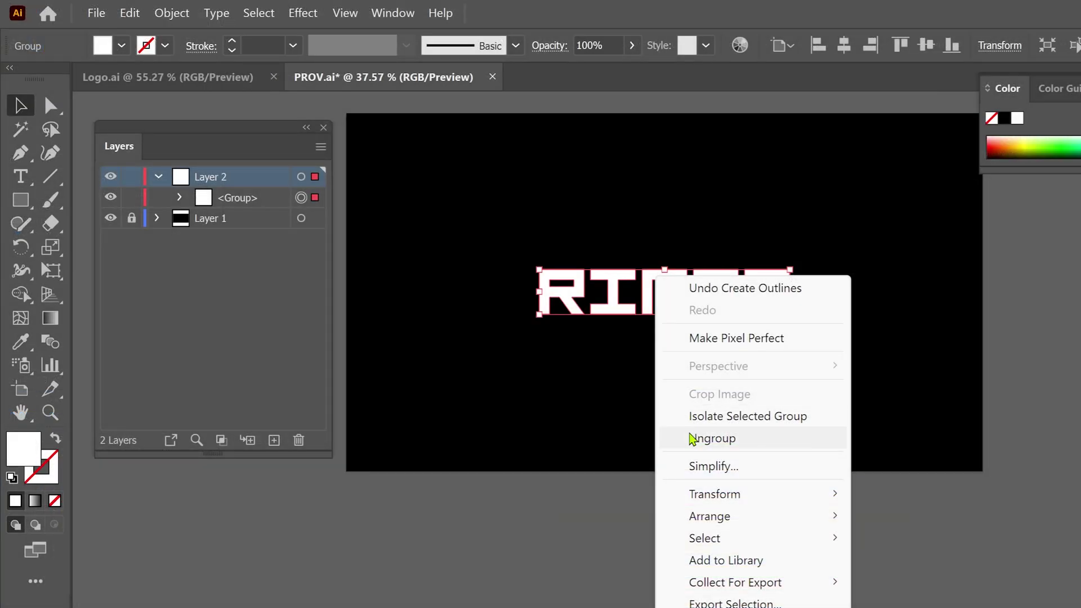
left_click(691, 437)
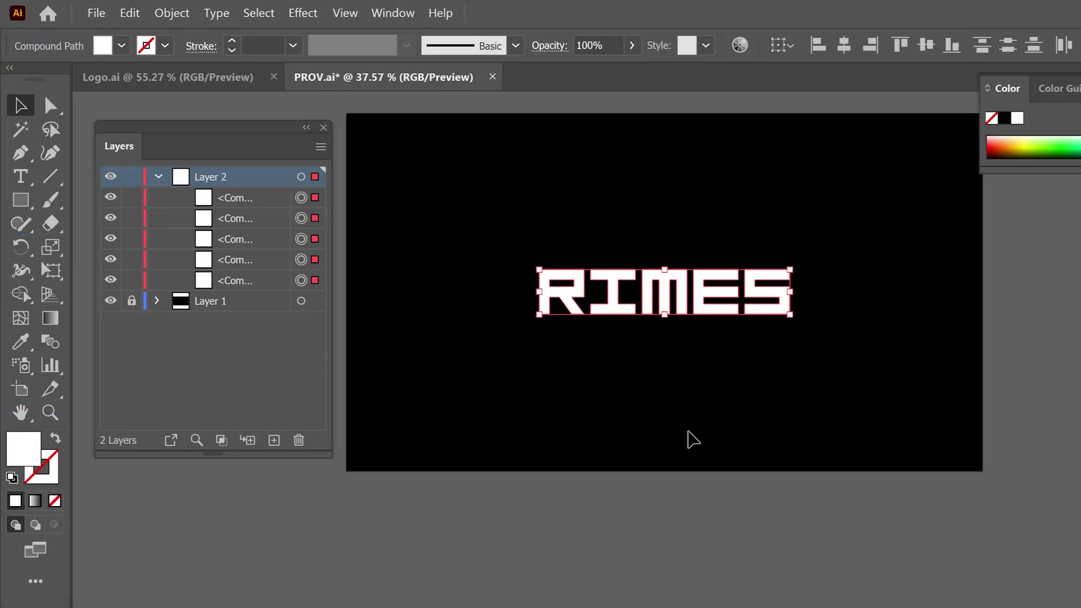
left_click(661, 371)
left_click_drag(572, 309, 549, 338)
left_click_drag(613, 296, 621, 255)
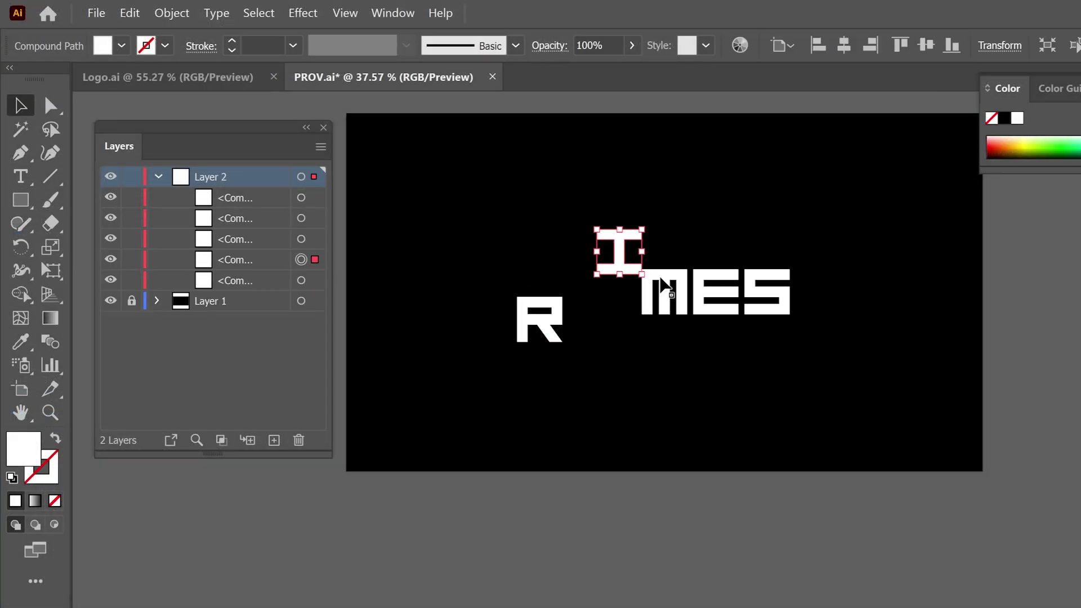
left_click_drag(685, 320, 692, 337)
key("ctrl+z")
key("ctrl+z")
key("ctrl+z")
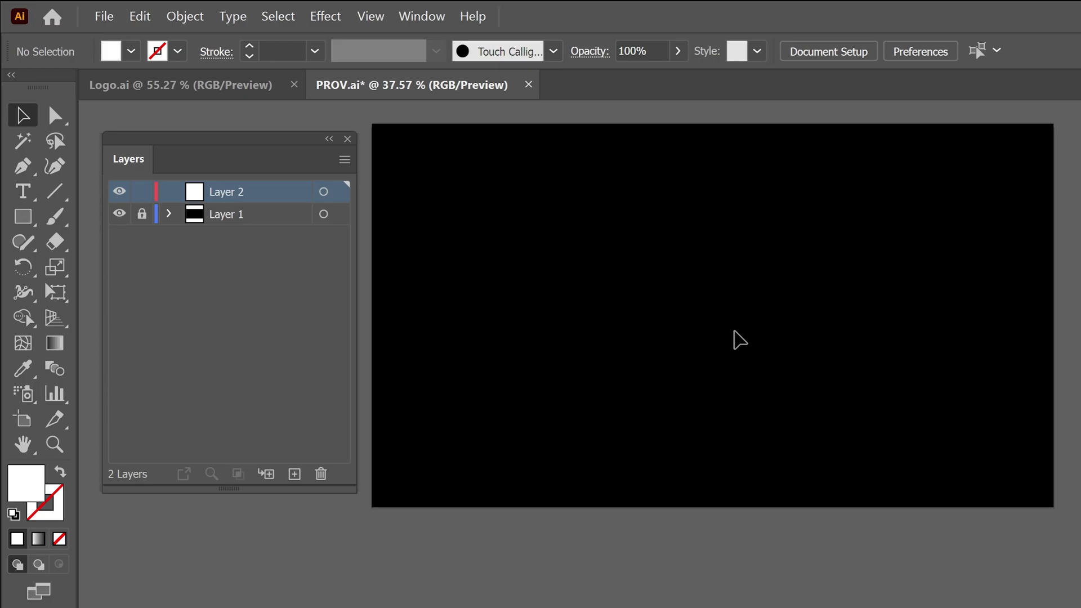
- Add the text RIMES near the artboard's upper-left corner on Layer 2
left_click(23, 192)
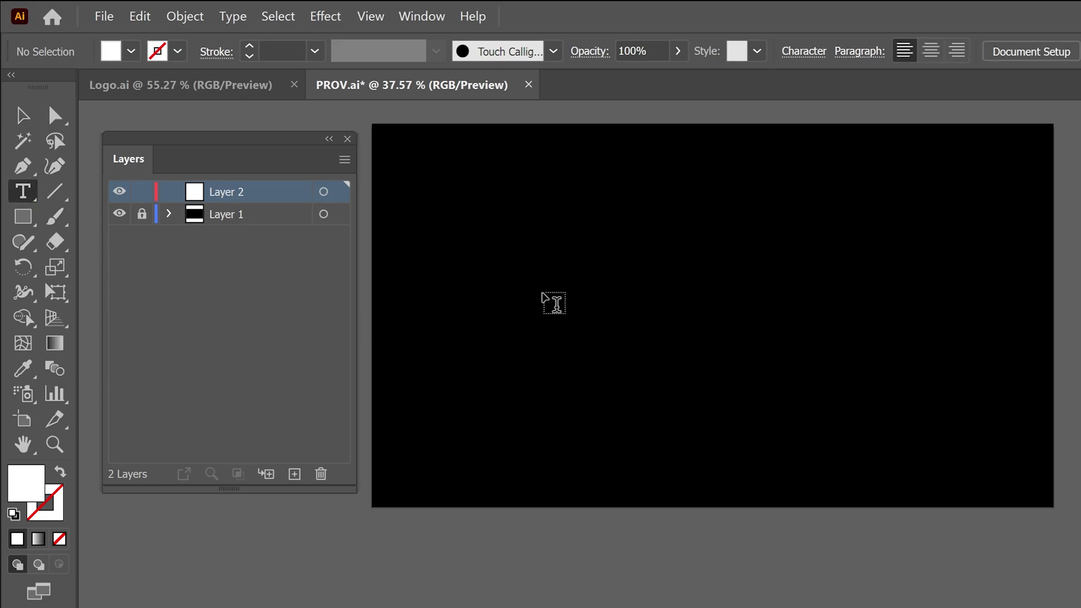
left_click(413, 220)
type("R")
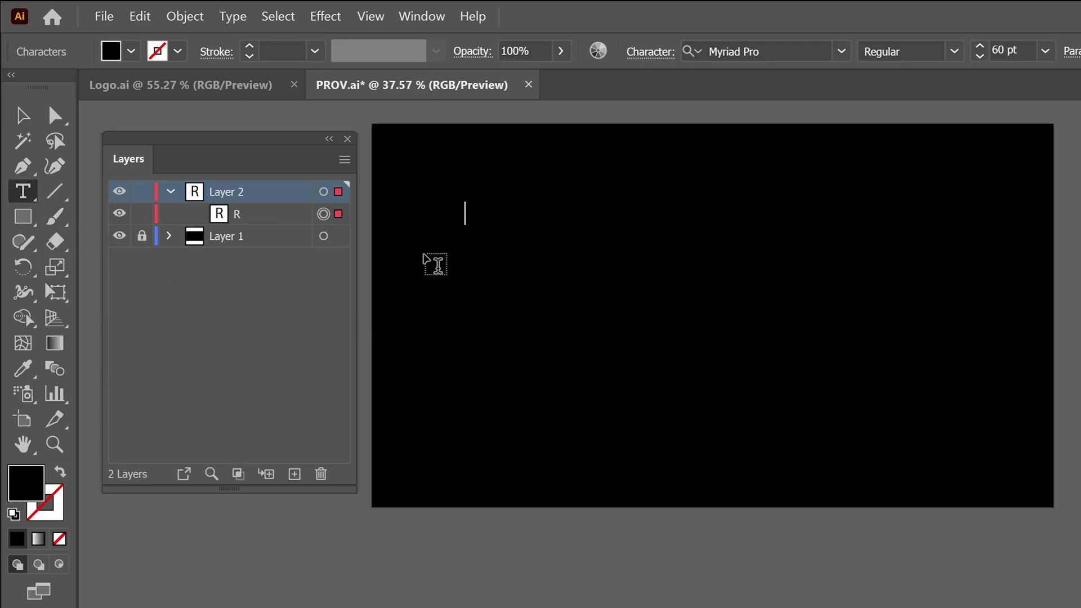
left_click(35, 125)
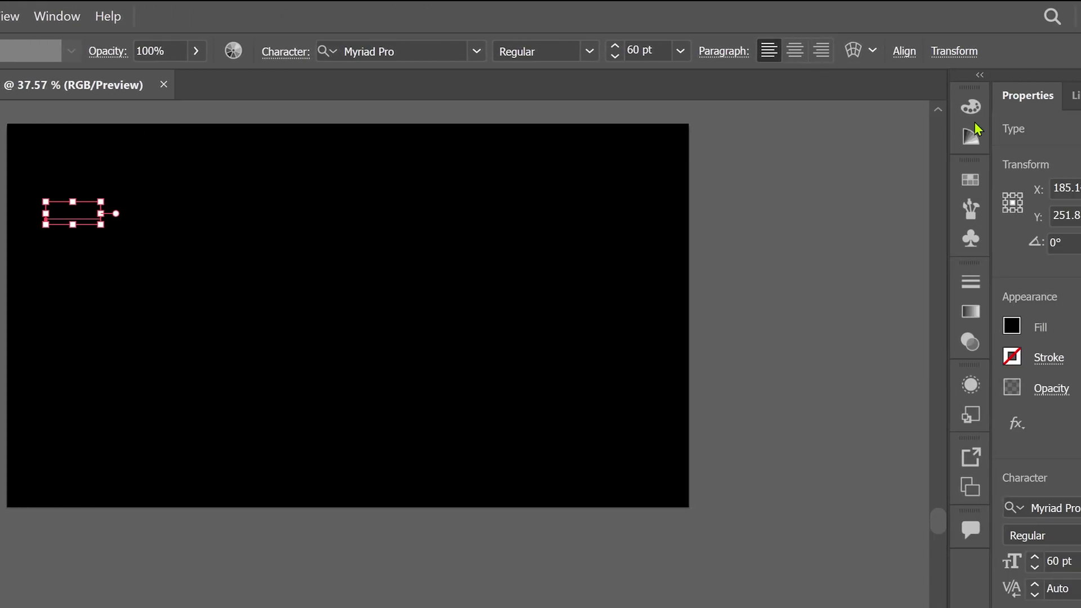
- Fill the RIMES text with white (FFFFFF) and enlarge it to about 193.93 pt
left_click(971, 110)
left_click(725, 129)
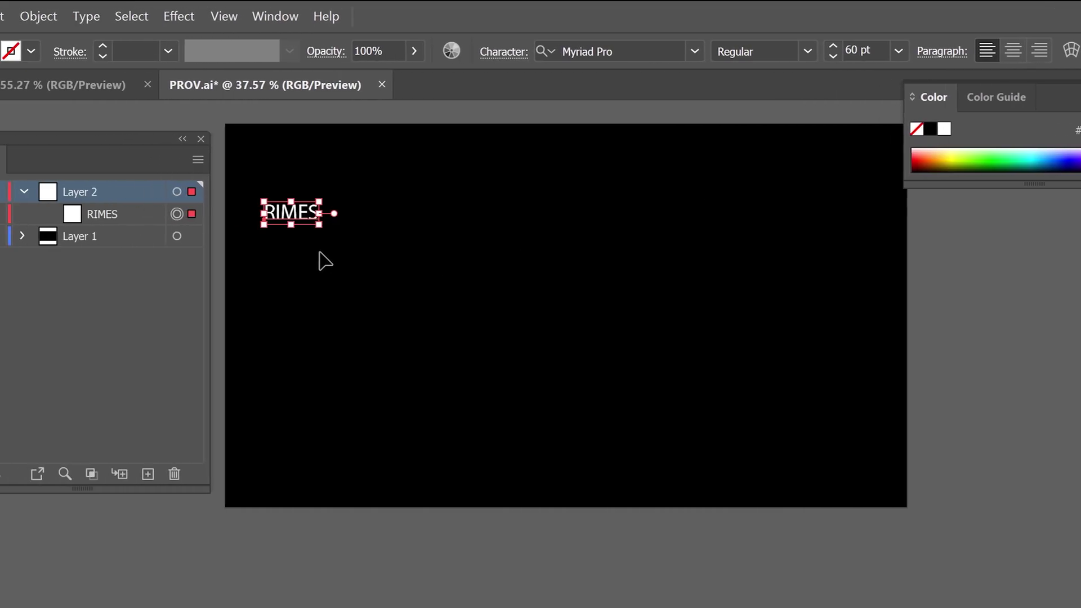
left_click_drag(319, 224, 441, 275)
left_click_drag(521, 256, 550, 283)
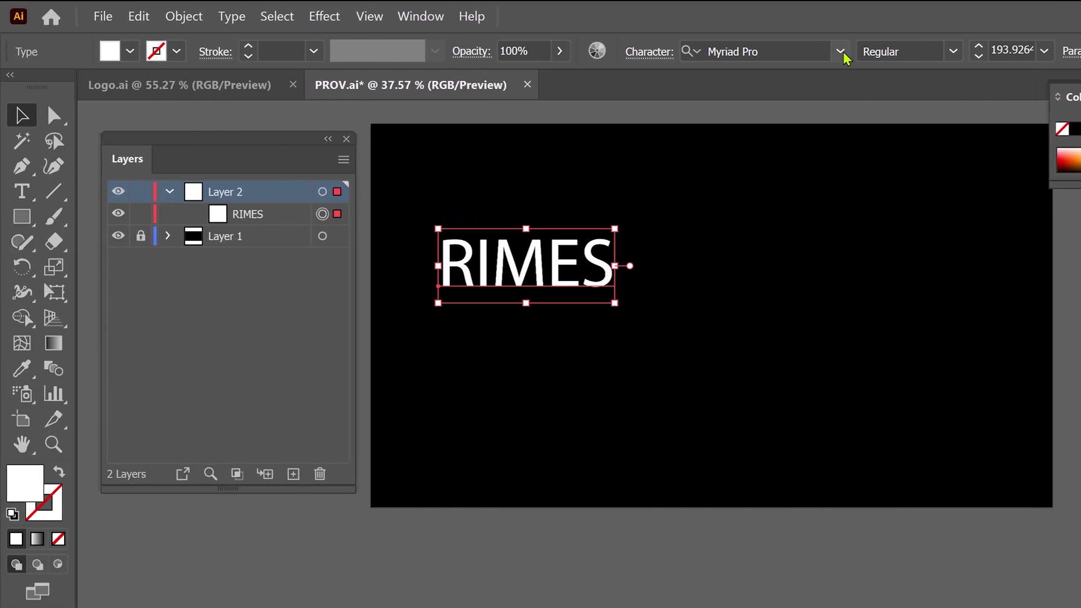
- Set the RIMES text's font to ST-SimpleSquare and centre it horizontally and vertically on the artboard
left_click(808, 47)
type("ST")
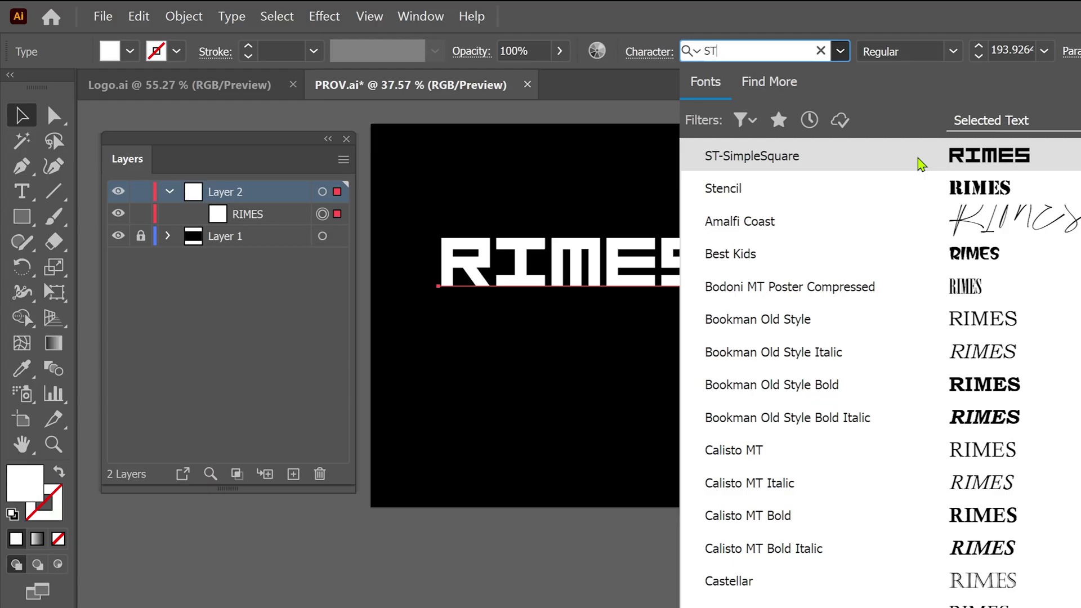
left_click(921, 164)
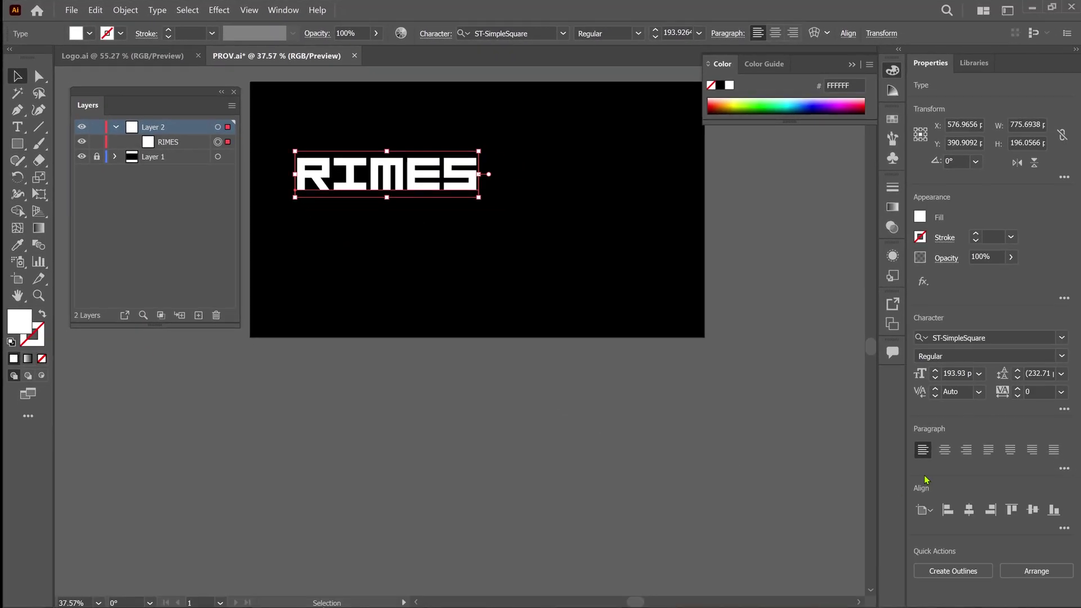
left_click(969, 509)
left_click(1032, 510)
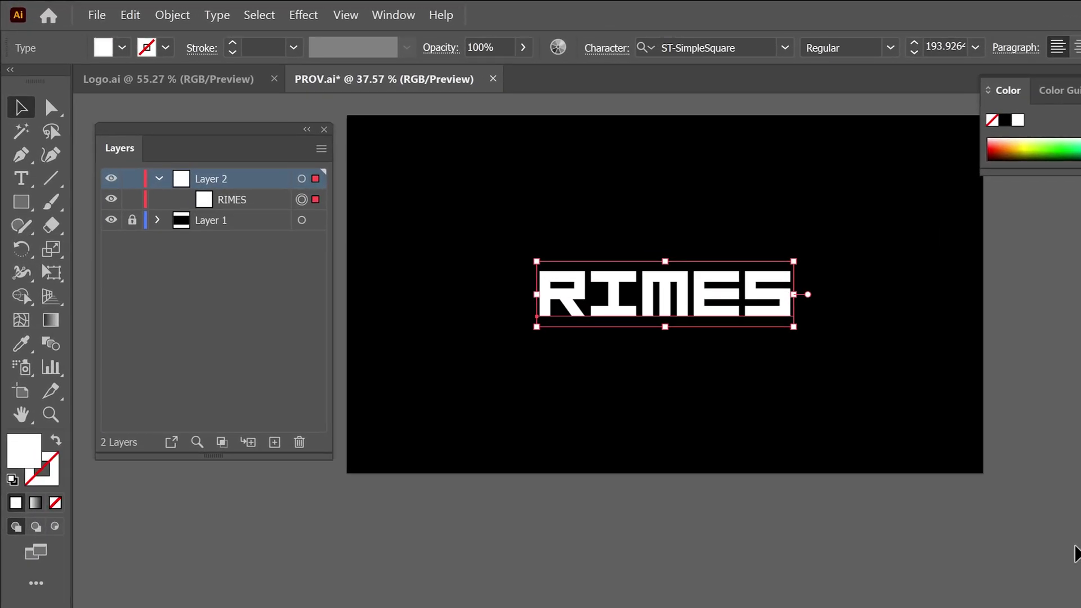
- Convert the RIMES text to outlines and ungroup it into separate letter shapes
right_click(662, 284)
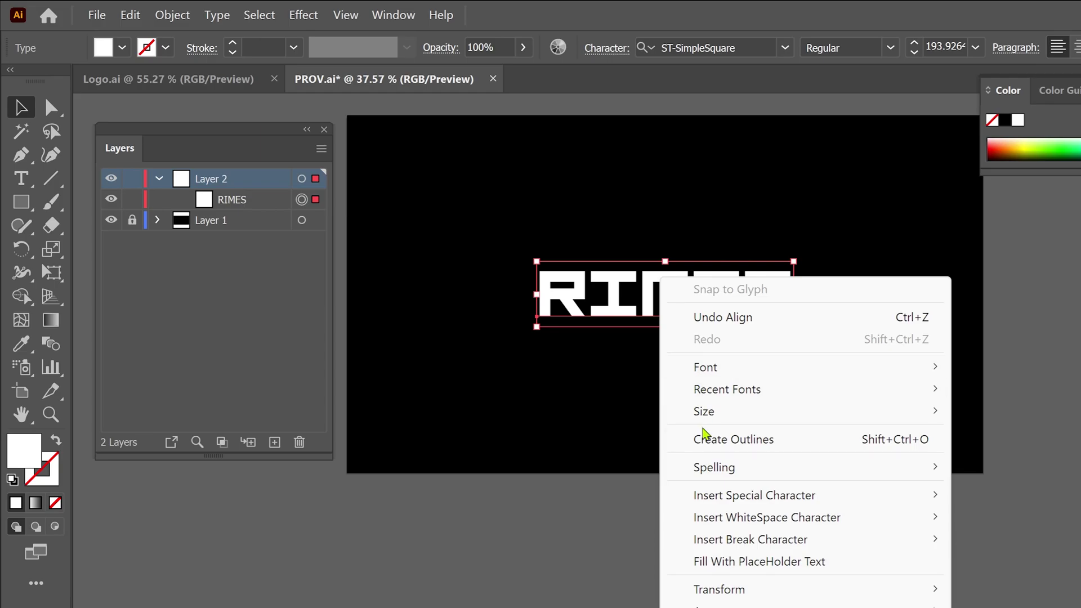
left_click(742, 442)
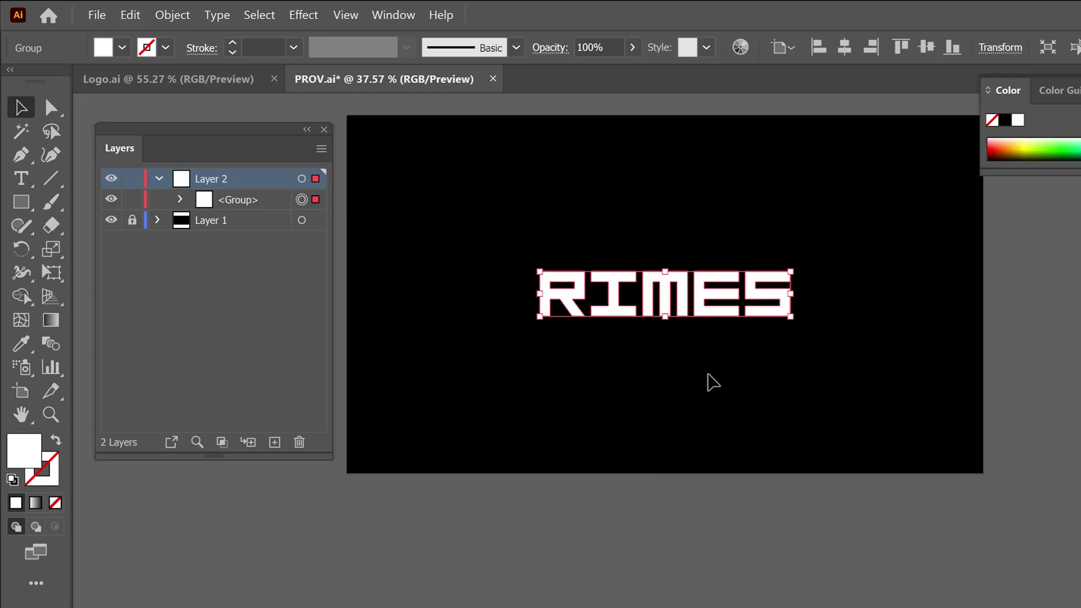
right_click(656, 282)
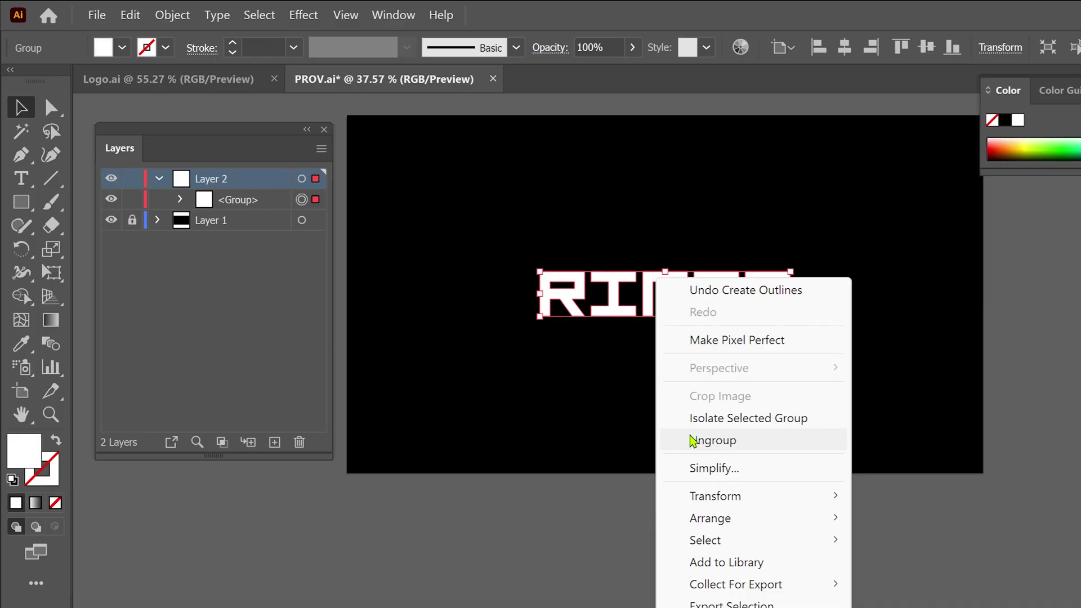
left_click(692, 441)
left_click(581, 338)
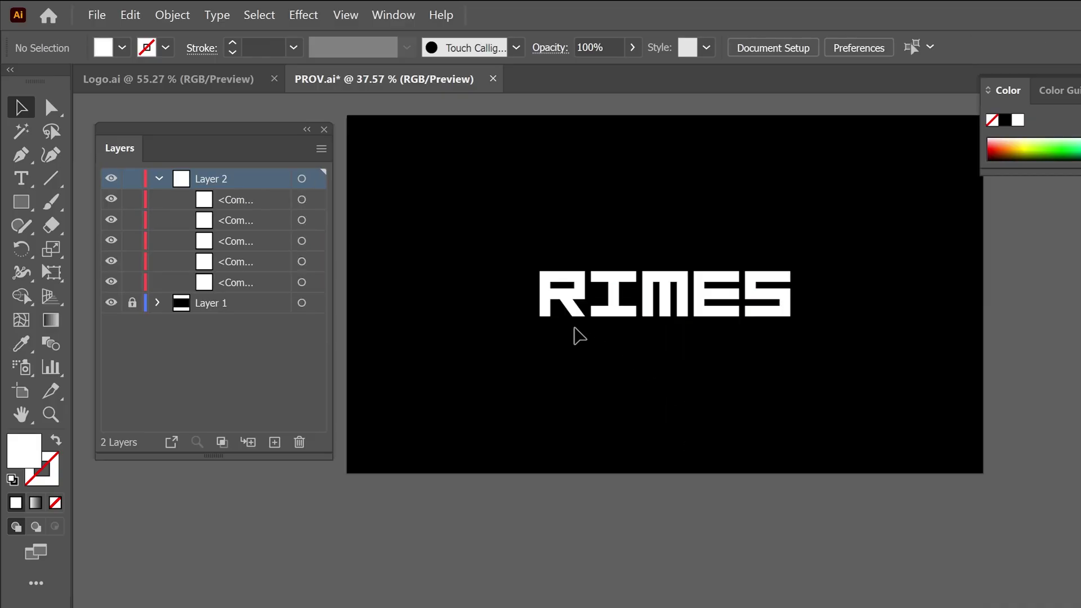
left_click_drag(578, 320, 557, 347)
left_click_drag(612, 298, 618, 258)
left_click_drag(680, 307, 685, 323)
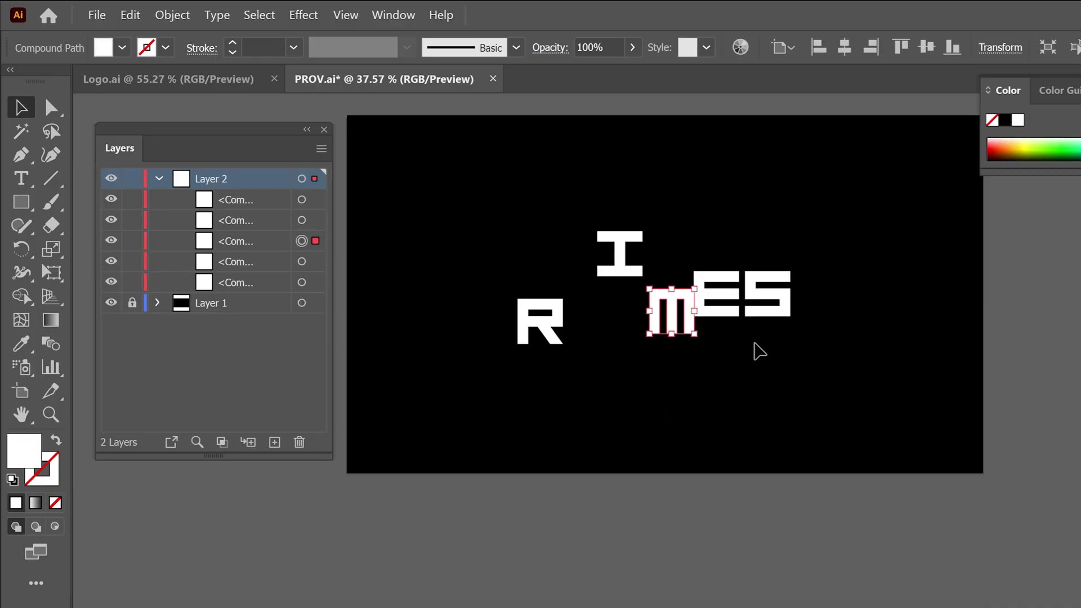
key("ctrl+z")
key("ctrl+z")
key("ctrl+z")
- Delete the anchor points of the I's upper and lower serifs, leaving only its plain vertical stem
key("z")
left_click_drag(591, 291, 769, 407)
key("a")
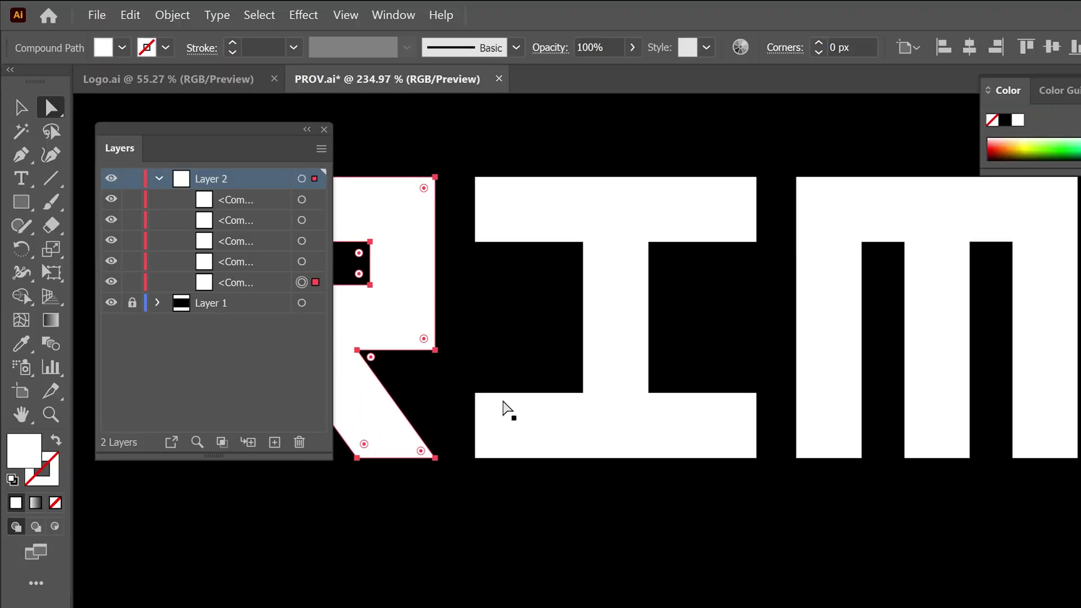
left_click(475, 393)
key("Delete")
left_click(474, 458)
key("Delete")
left_click_drag(766, 486, 723, 162)
key("Delete")
left_click_drag(507, 160, 454, 259)
key("Delete")
key("ctrl+j")
- Stretch the I's stem to about the height of the other letters and move it closer to the M
left_click_drag(646, 241, 652, 228)
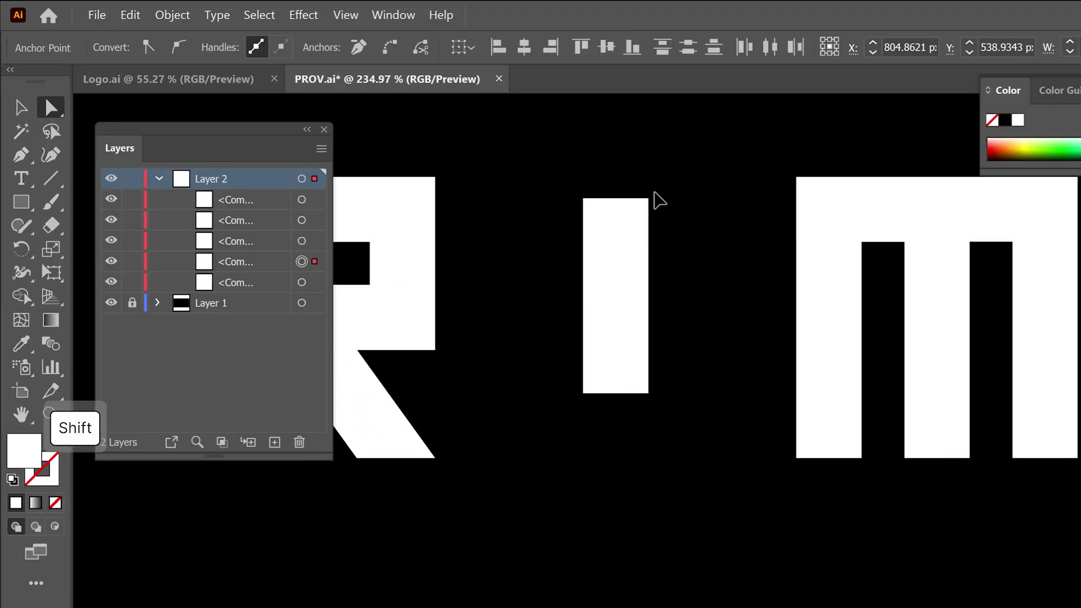
left_click_drag(652, 443, 653, 459)
left_click_drag(617, 374, 709, 374)
left_click_drag(413, 289, 658, 294)
- Add two anchor points to the R's diagonal leg and extend its end into a horizontal foot towards the I
key("p")
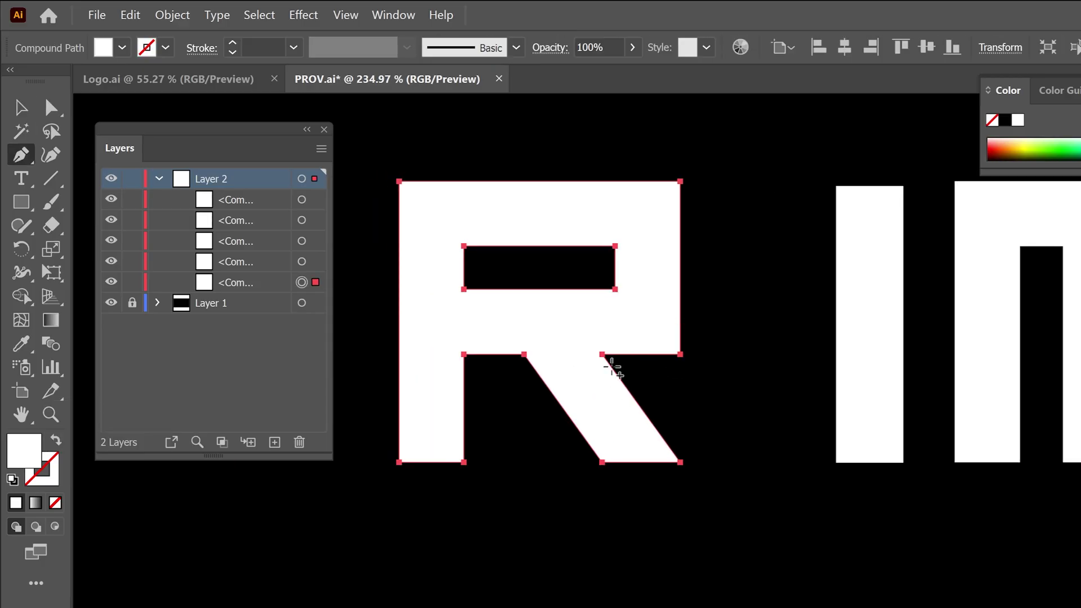
left_click(611, 366)
left_click(619, 378)
key("a")
left_click_drag(621, 379, 783, 410)
left_click_drag(680, 462, 782, 462)
left_click_drag(611, 366, 643, 408)
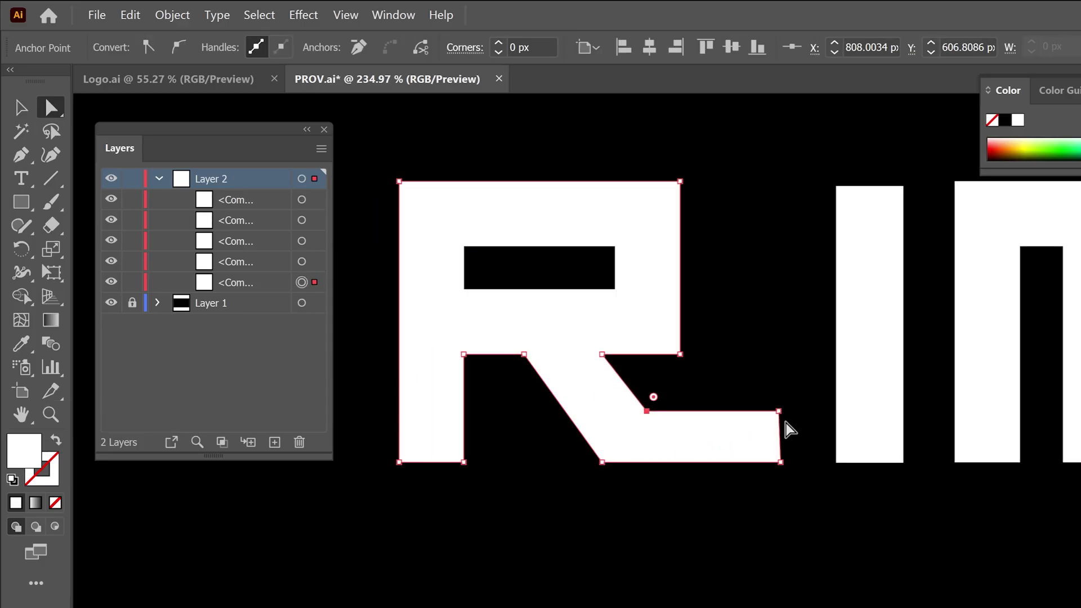
- Widen the R's upper bowl and its inner opening towards the I to match the extended foot
left_click_drag(680, 189, 778, 187)
left_click(614, 289, "shift")
left_click_drag(615, 289, 715, 289)
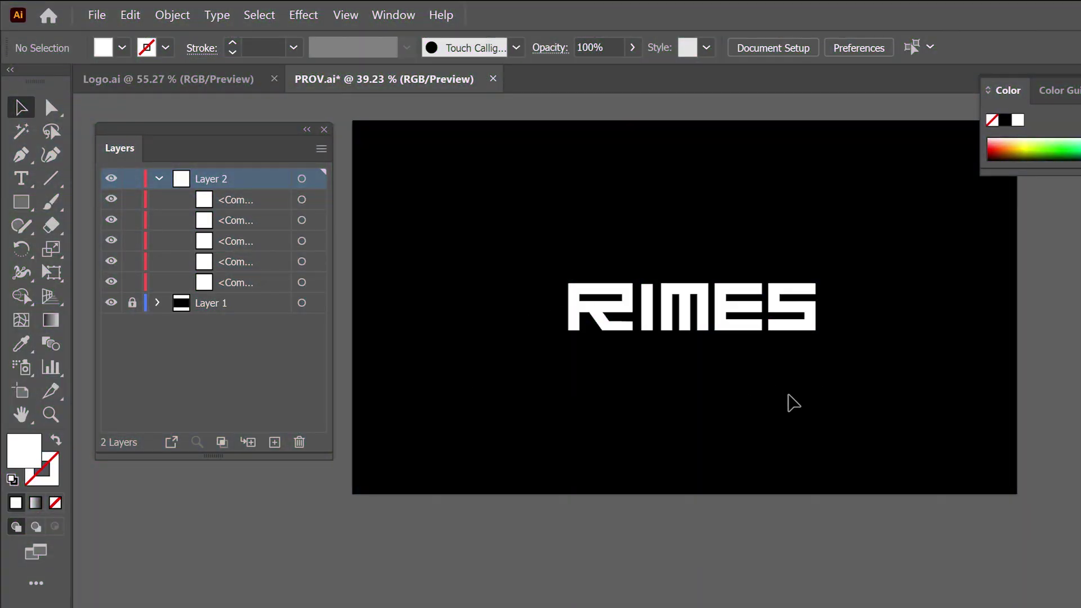
- Release all the letter shapes in Layer 2 to separate layers using the Sequence option
left_click(254, 180)
left_click(302, 179)
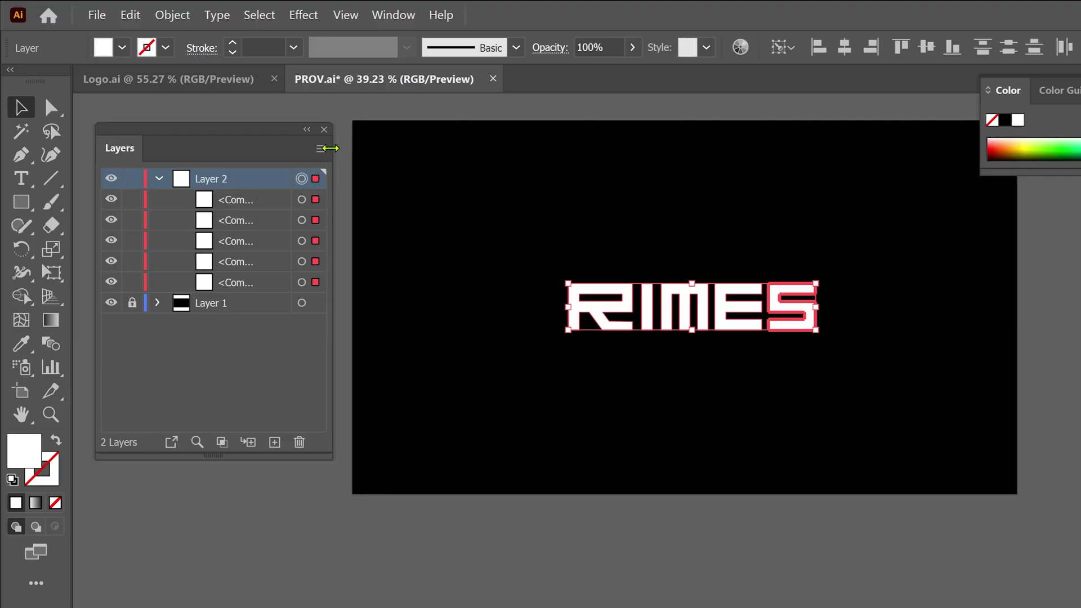
left_click(322, 149)
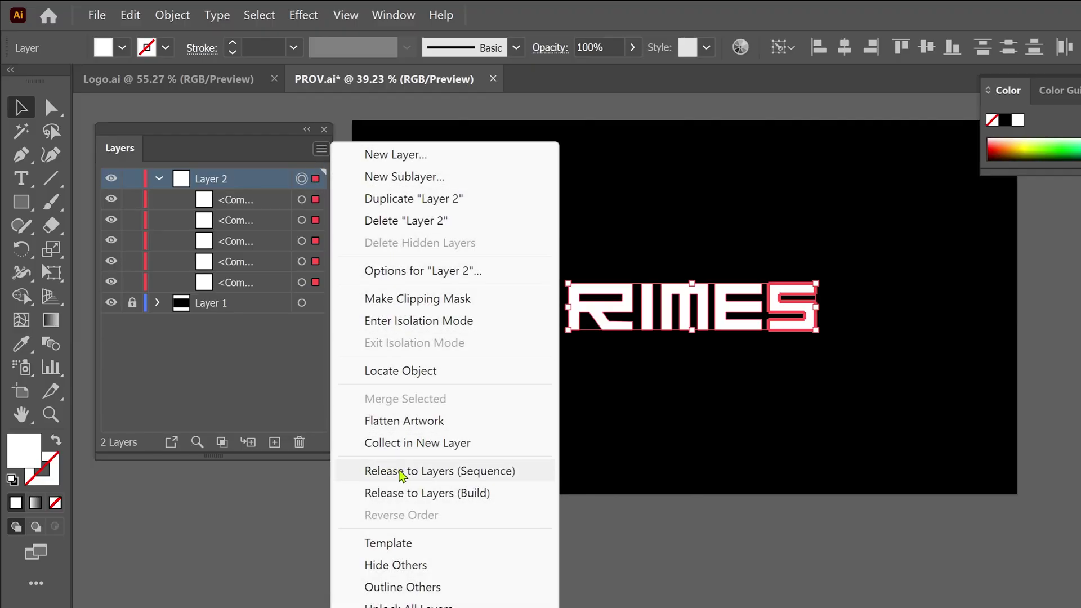
left_click(442, 476)
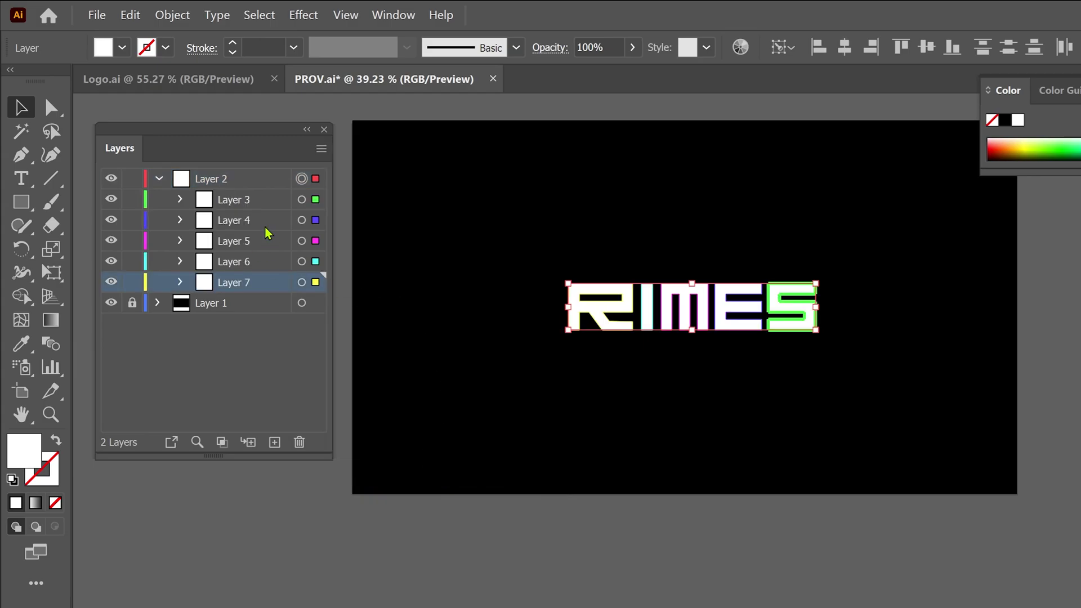
- Move Layers 3 to 7 out of Layer 2 to the top level and delete the empty Layer 2
left_click(240, 201, "shift")
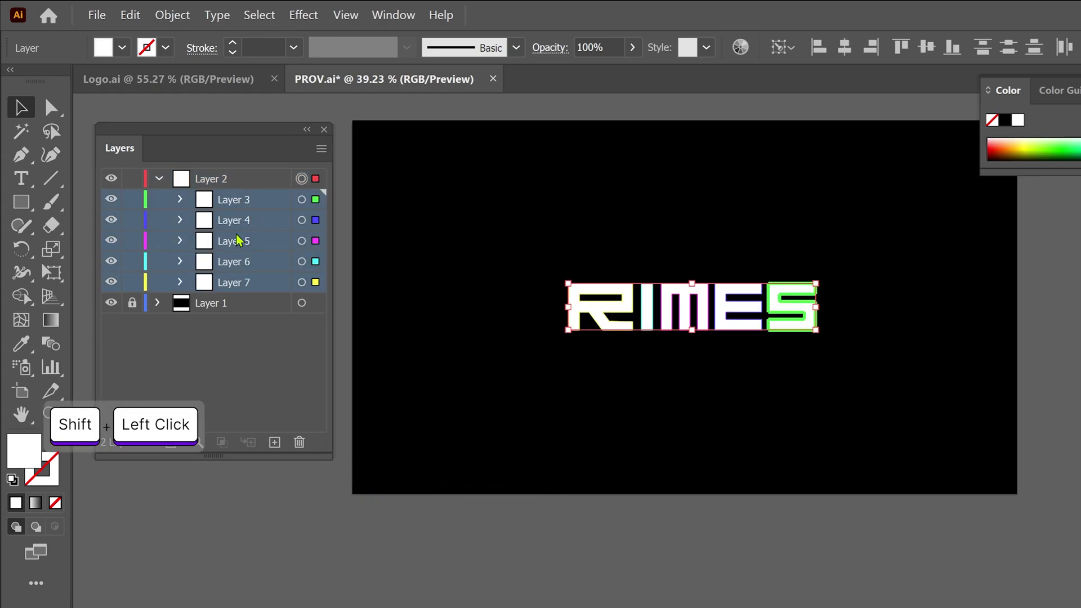
left_click_drag(246, 206, 234, 179)
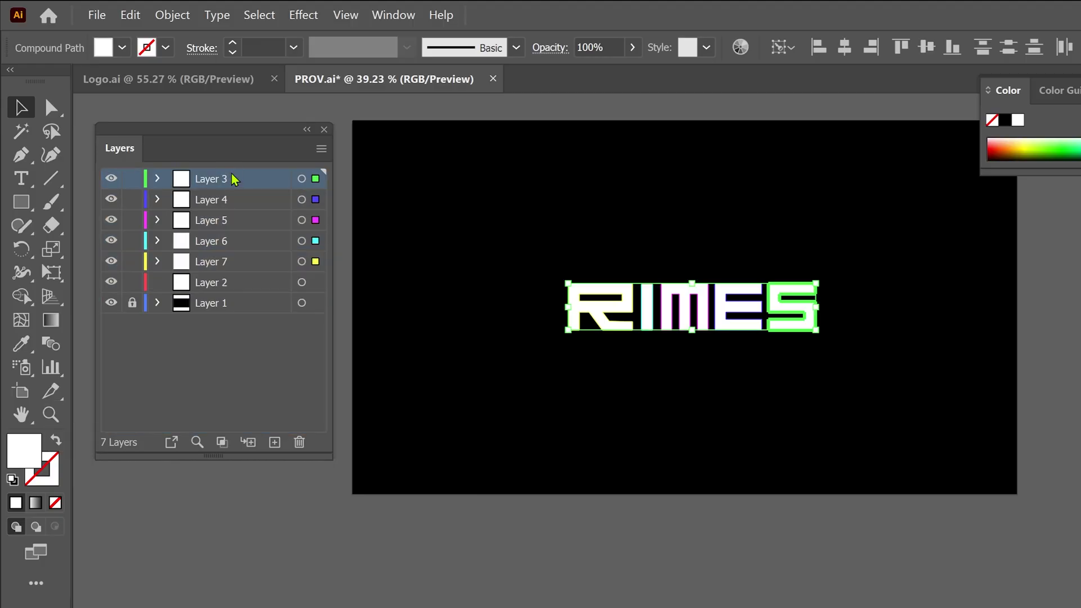
left_click(234, 289)
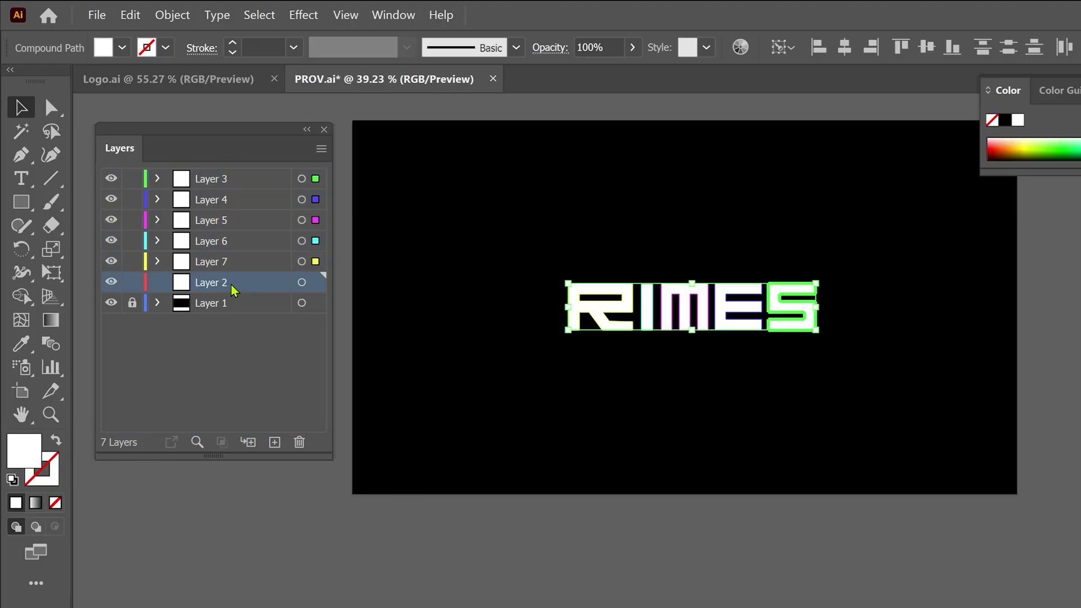
left_click(299, 442)
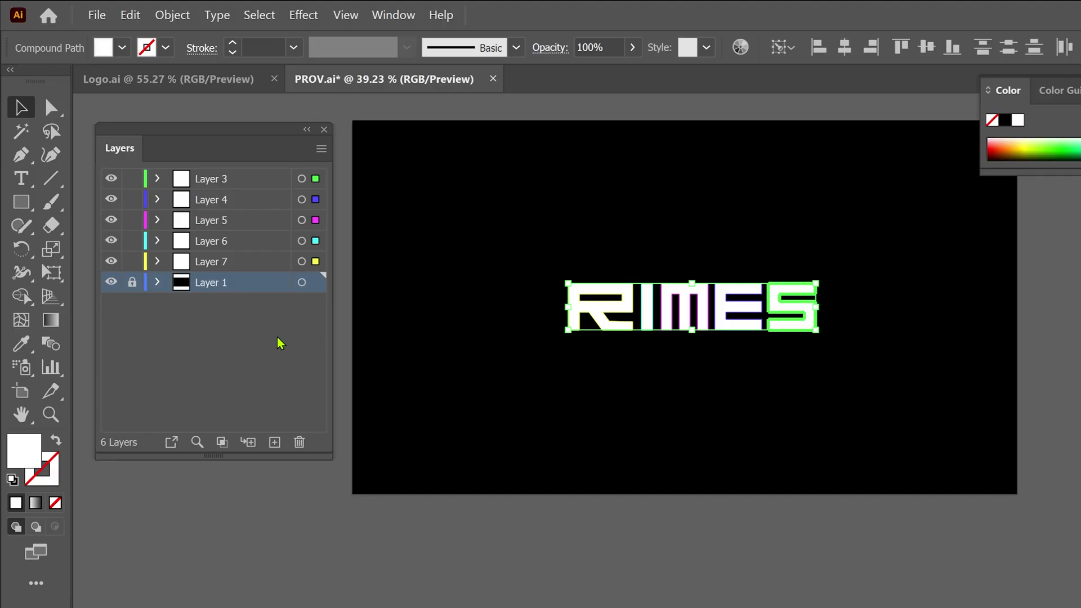
- Save the document under the name DFGBFGNF in Adobe Illustrator (*.AI) format in the Logo folder
left_click(96, 15)
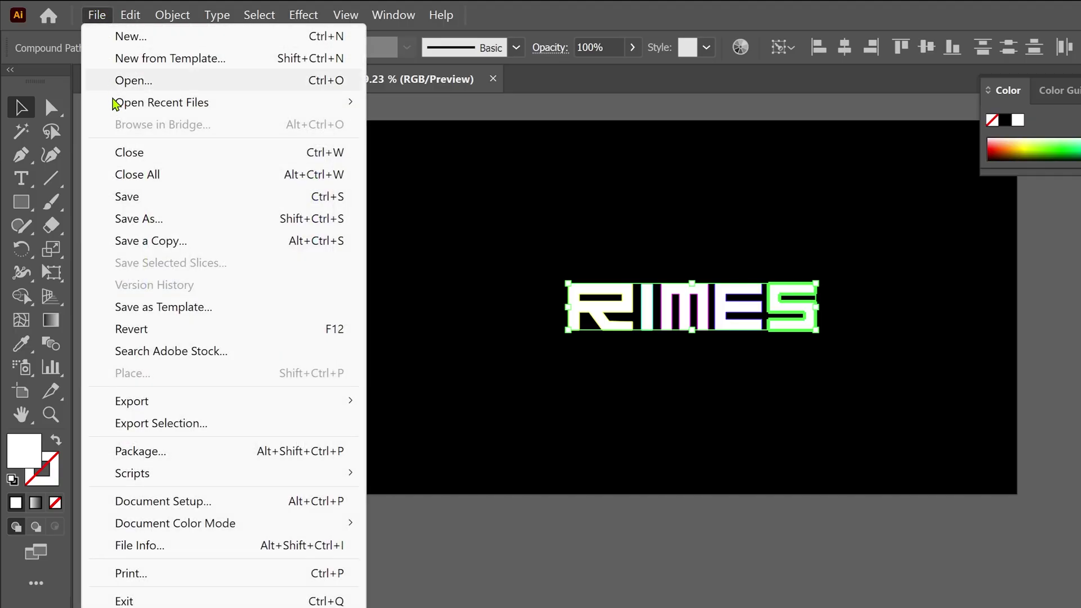
left_click(140, 219)
type("DFGBFGNF")
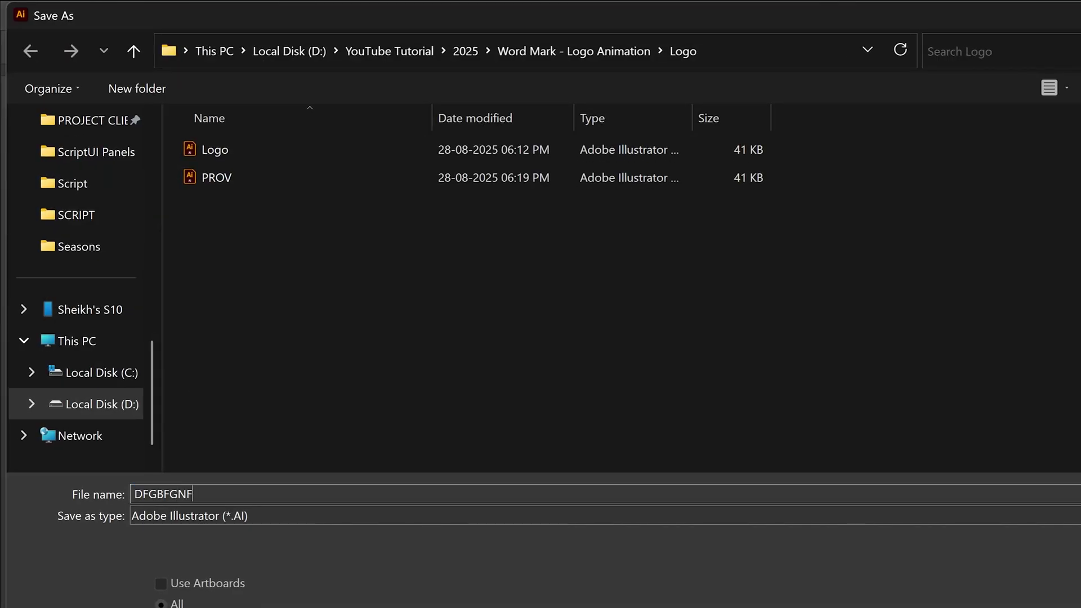
left_click(212, 516)
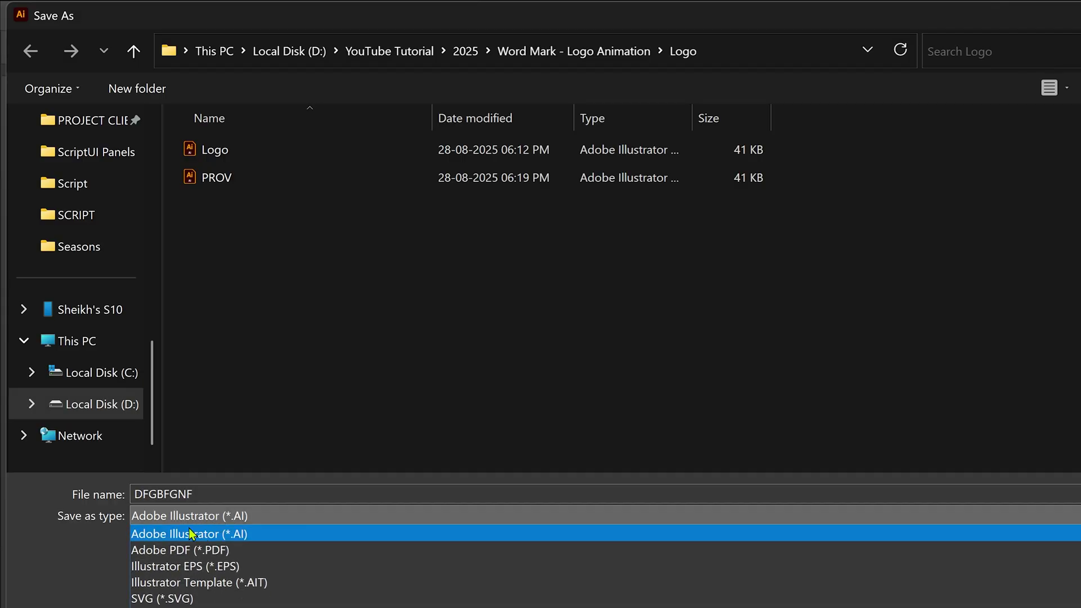
left_click(220, 512)
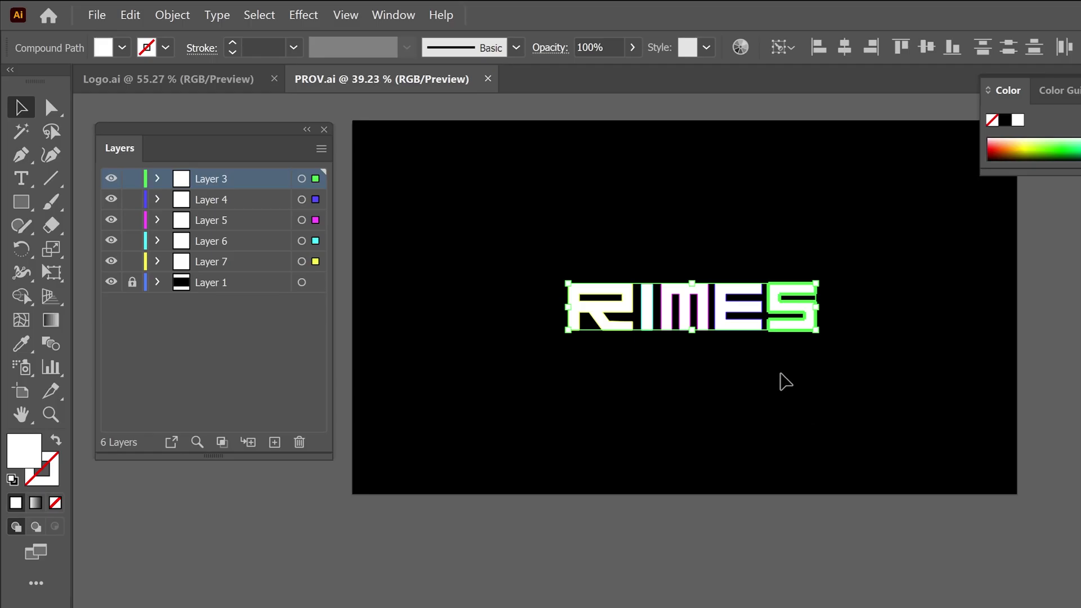
left_click(780, 374)
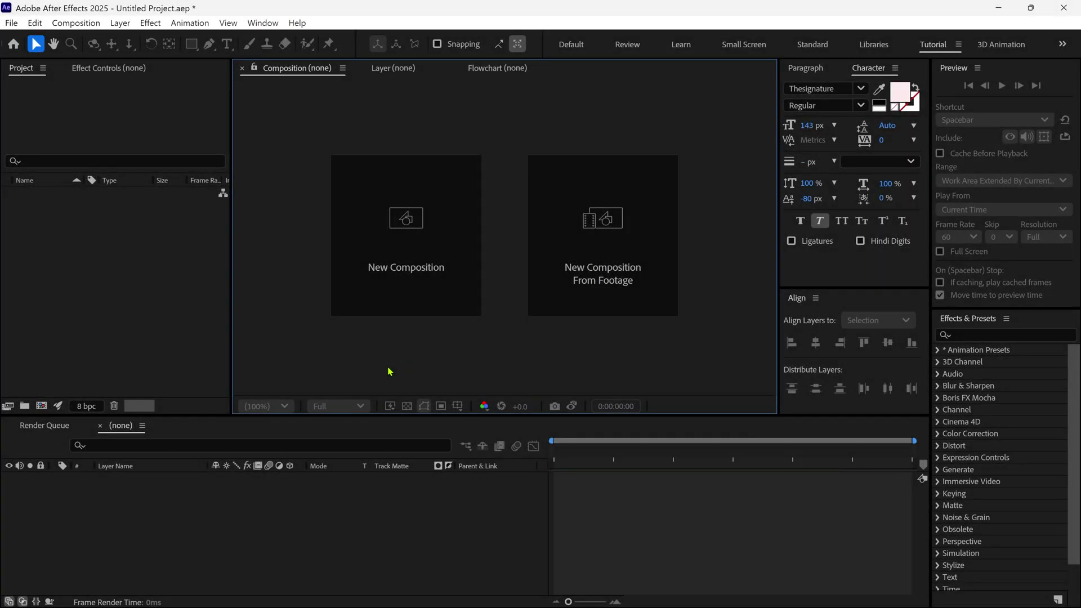
- In After Effects, import Logo.ai as a Composition with Layer Size footage dimensions and open the Logo composition
key("ctrl+i")
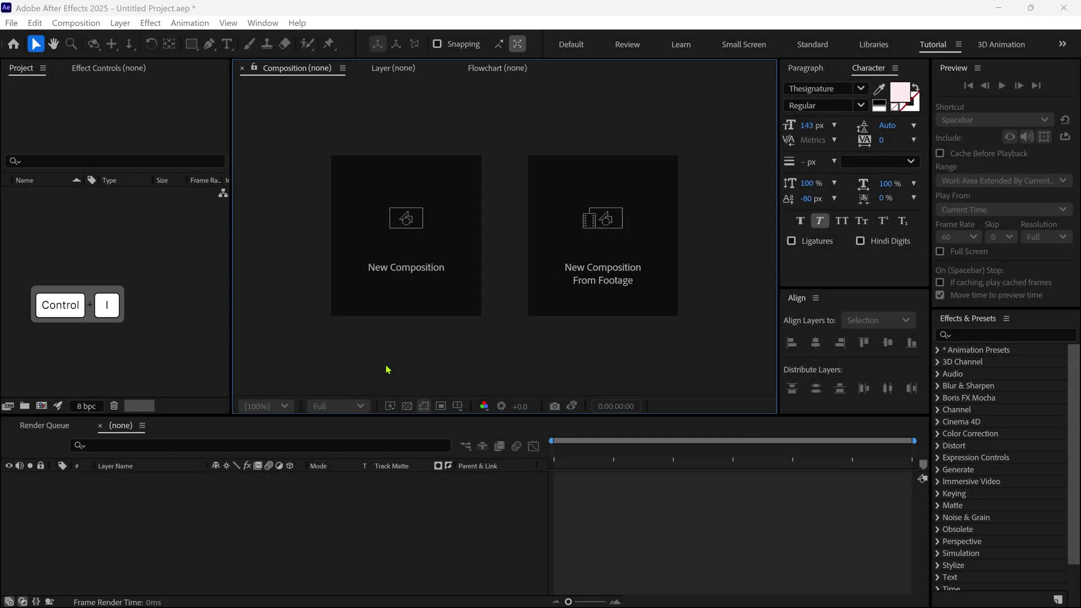
left_click(205, 137)
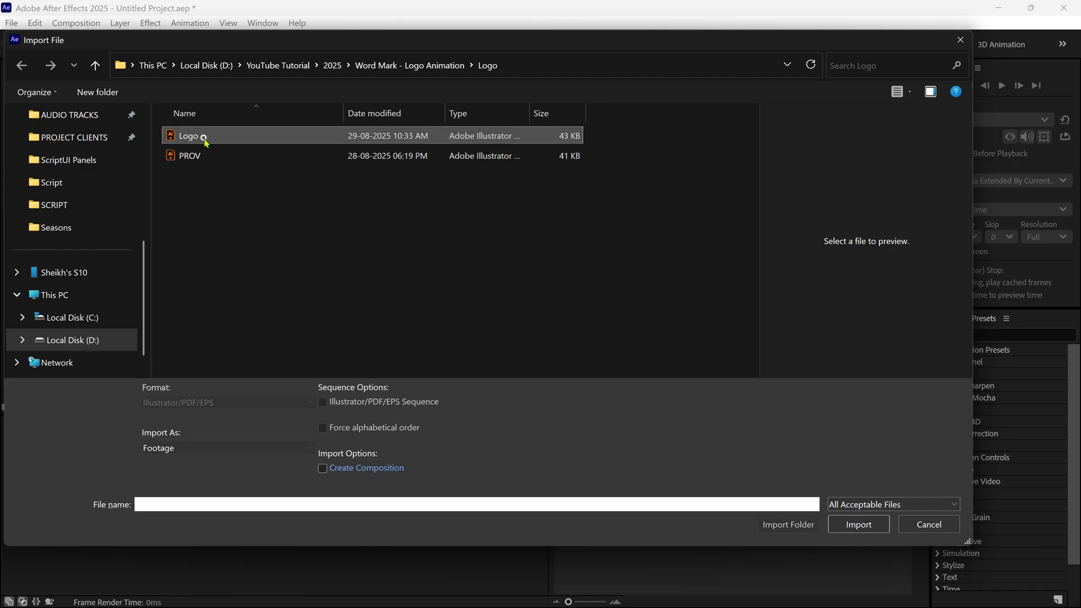
key("Return")
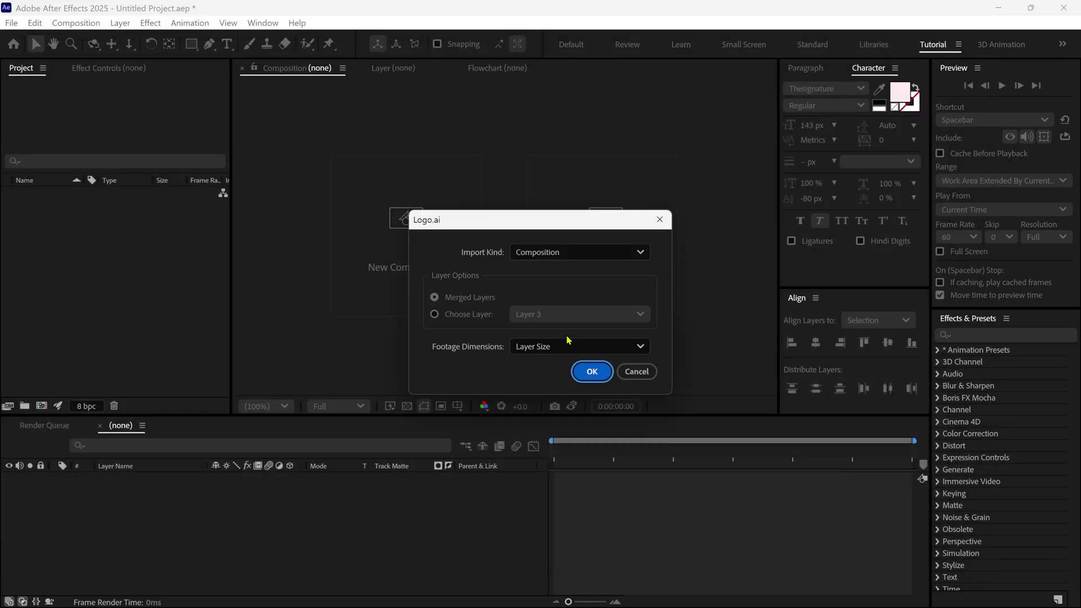
left_click(584, 253)
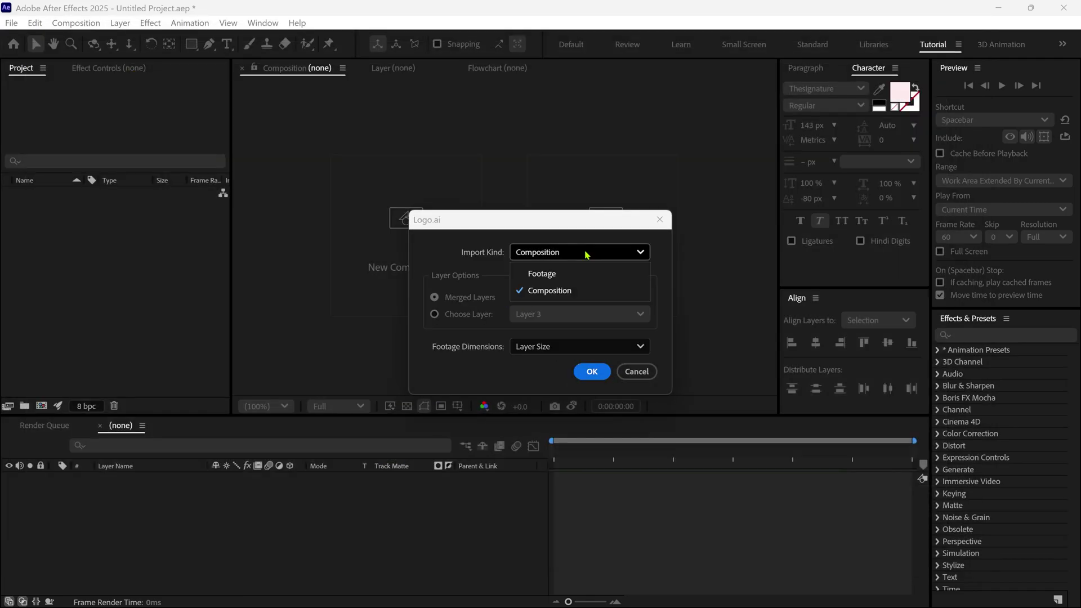
left_click(562, 292)
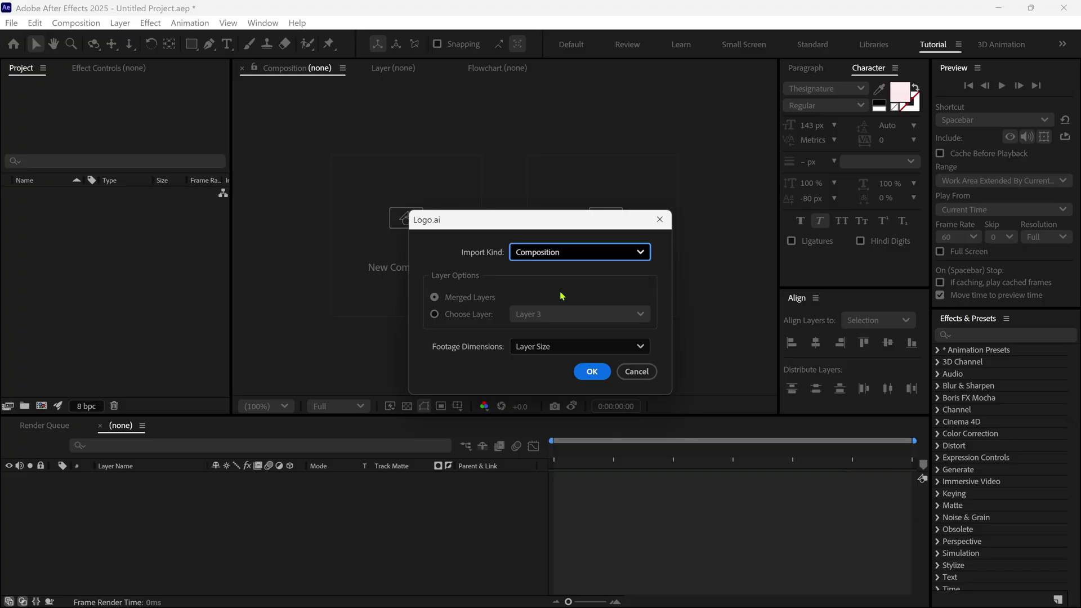
left_click(591, 371)
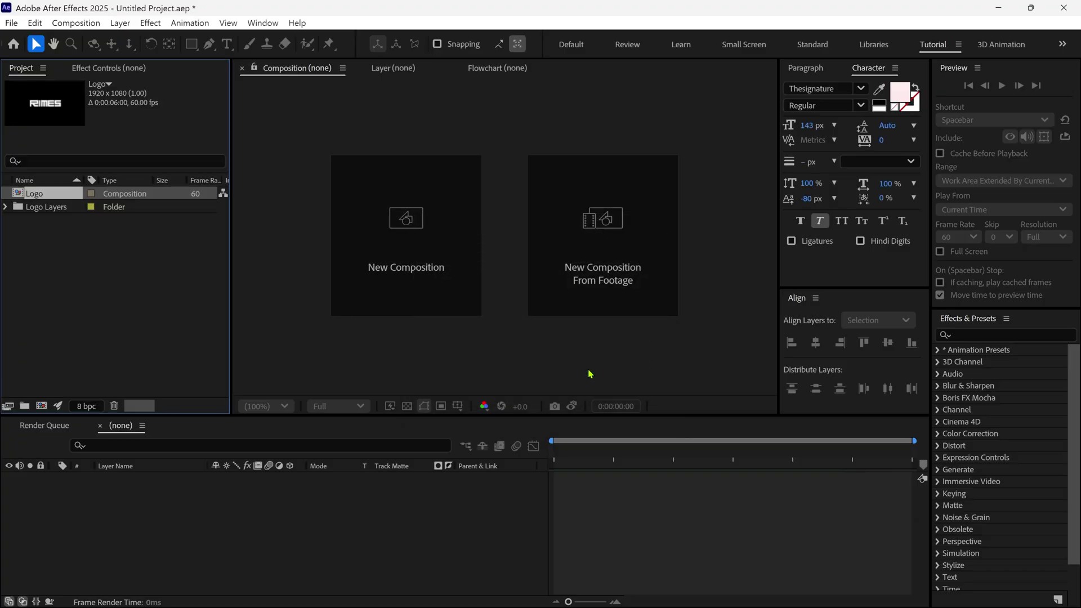
double_click(51, 198)
key("shift+slash")
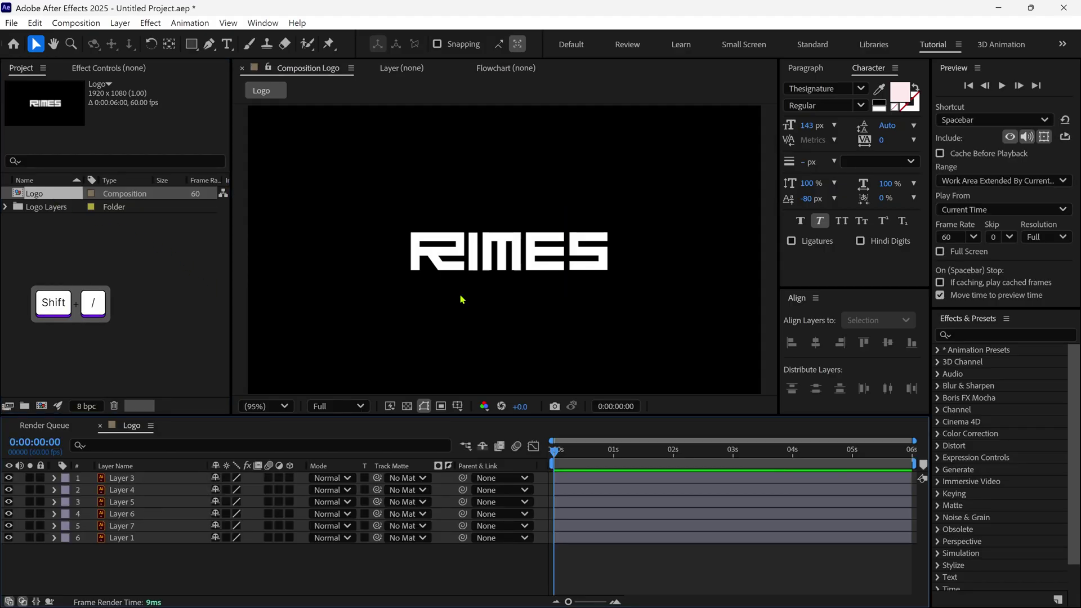
- Create shapes from vector layers for all six Illustrator layers in the Logo composition
left_click_drag(139, 556, 147, 479)
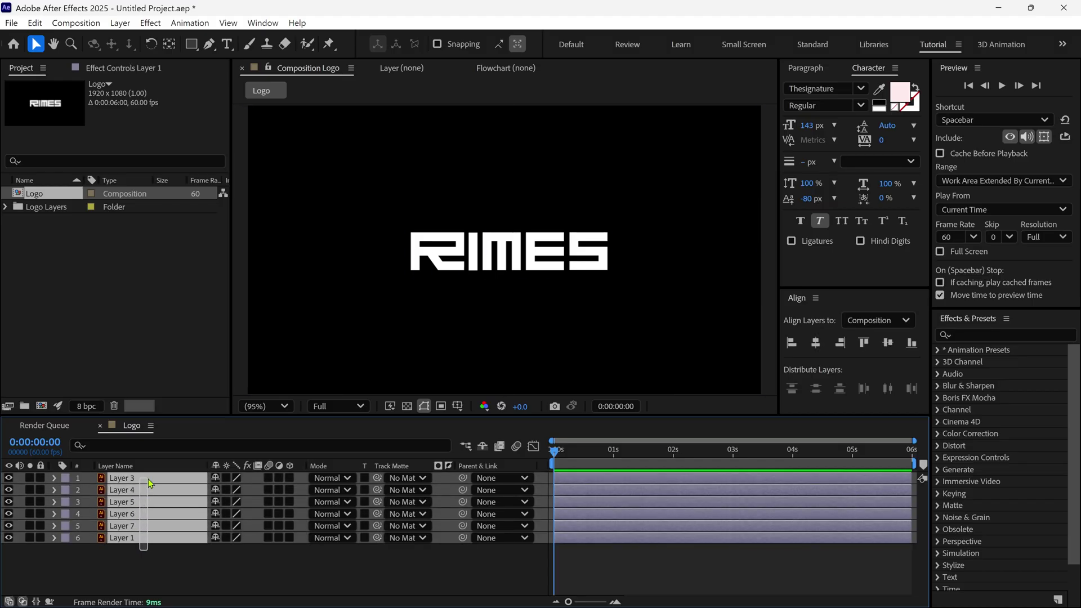
right_click(147, 478)
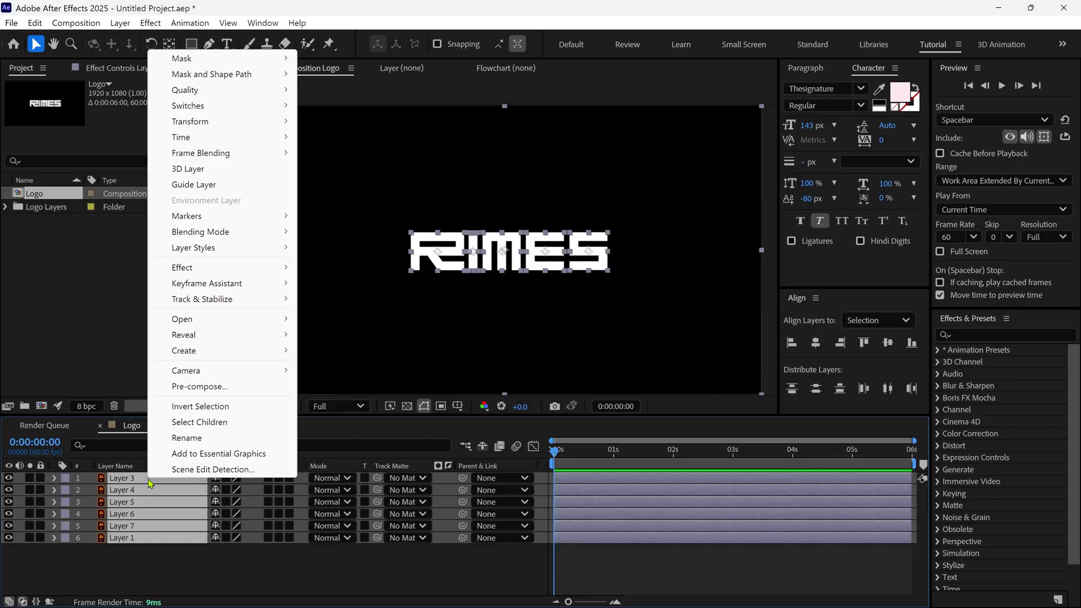
mouse_move(196, 359)
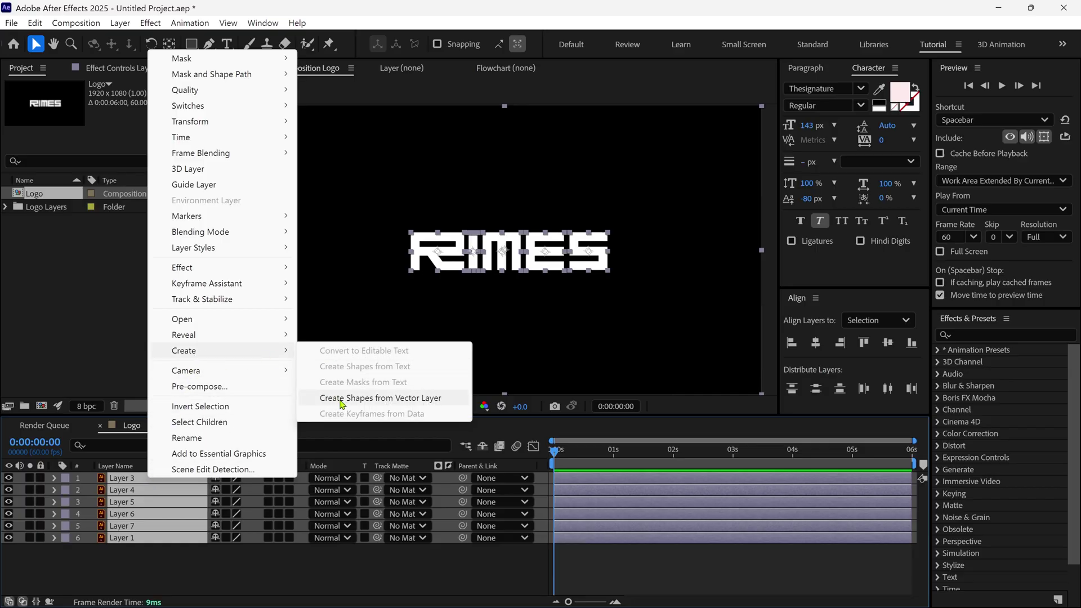
left_click(439, 398)
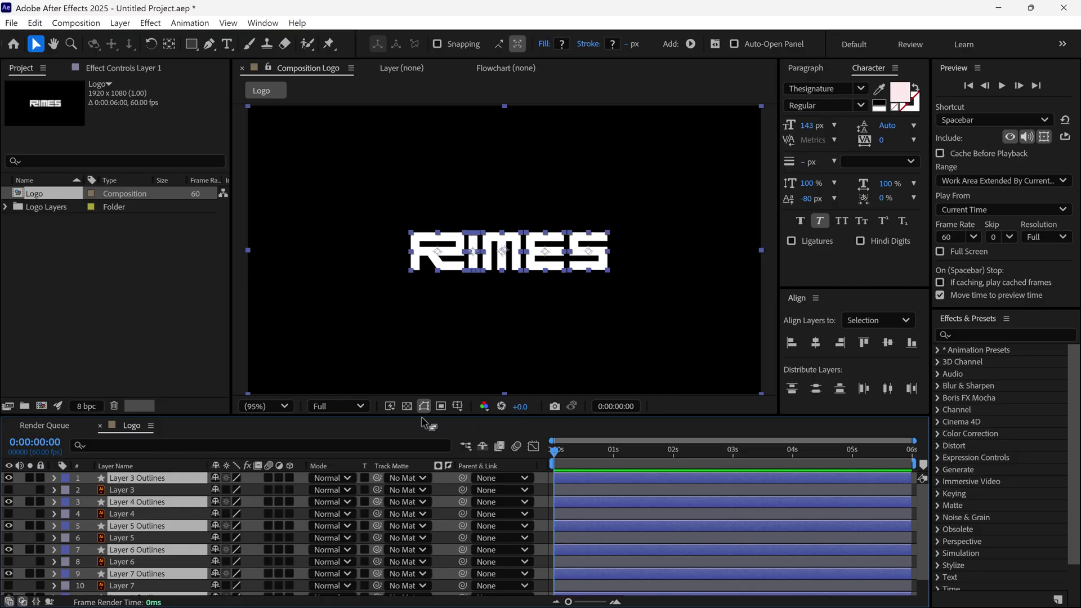
left_click_drag(423, 420, 423, 374)
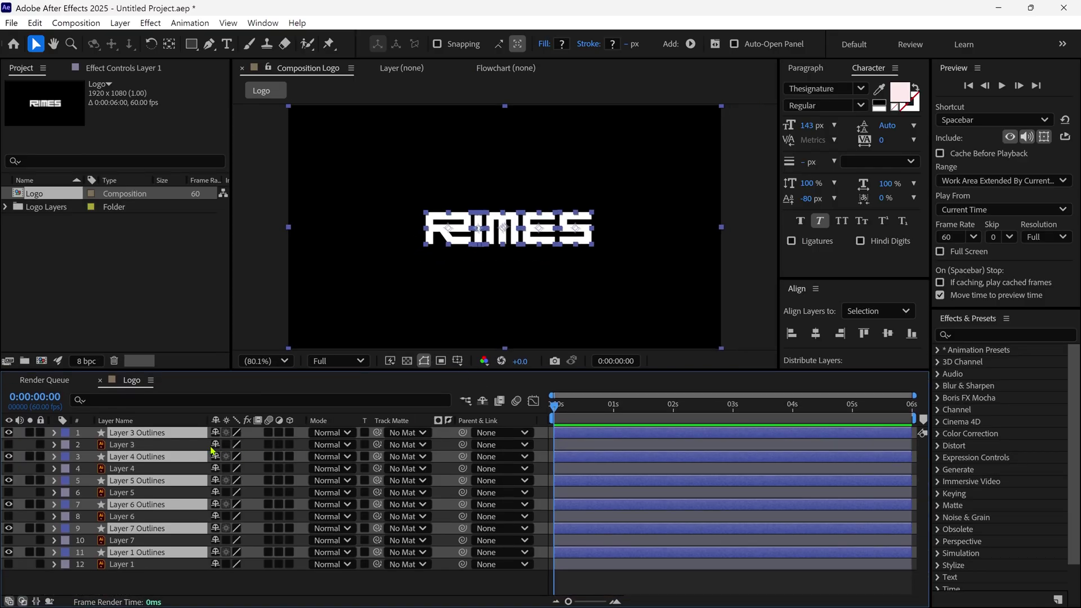
- Delete all the original Illustrator layers by their shared label group, plus the Layer 1 Outlines background layer
left_click(63, 447)
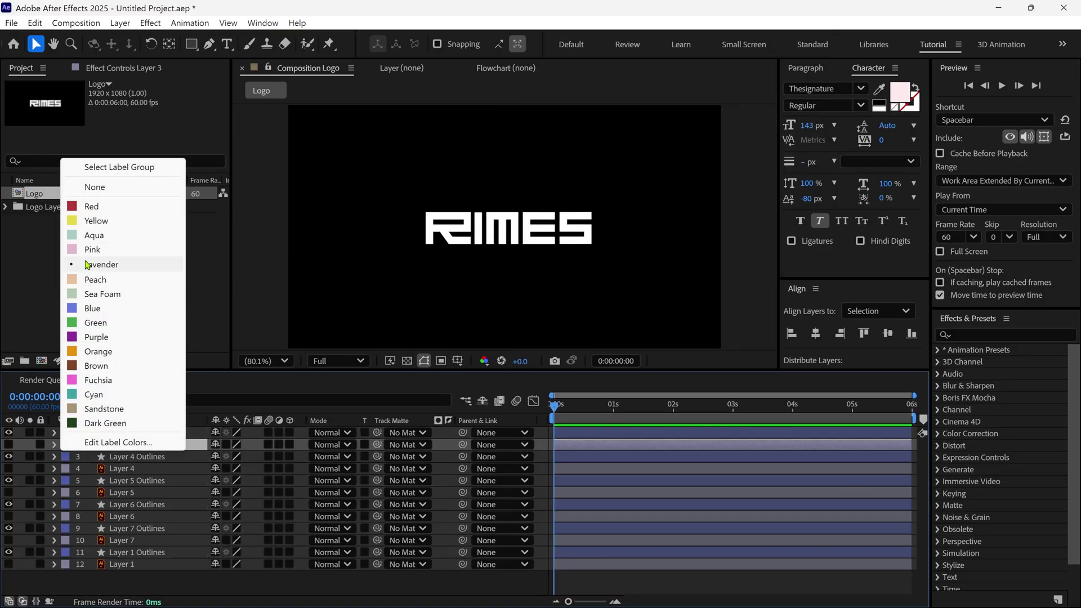
left_click(107, 177)
key("Delete")
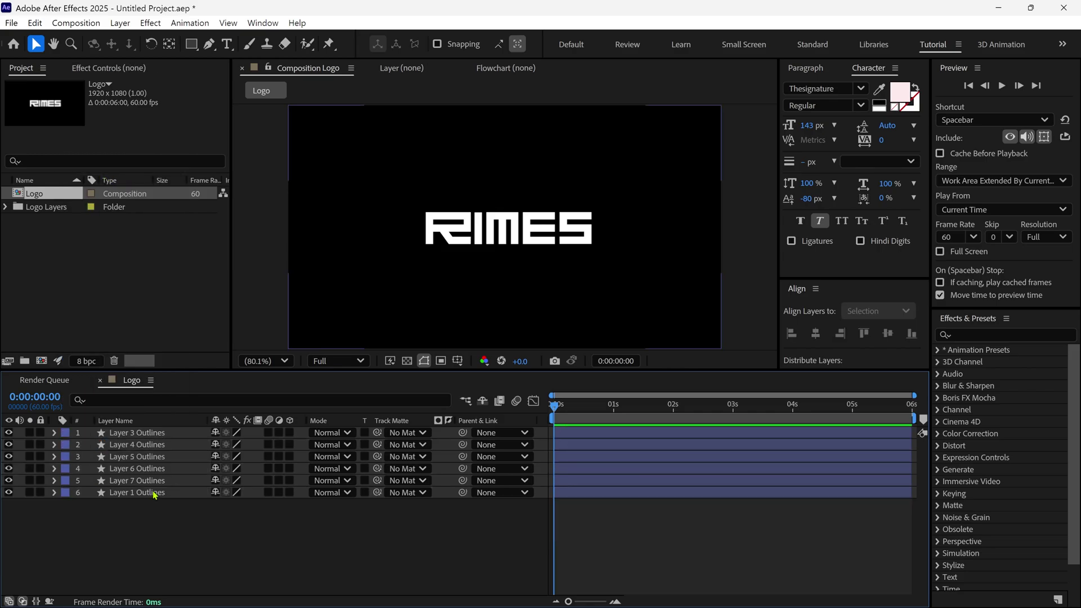
left_click(154, 493)
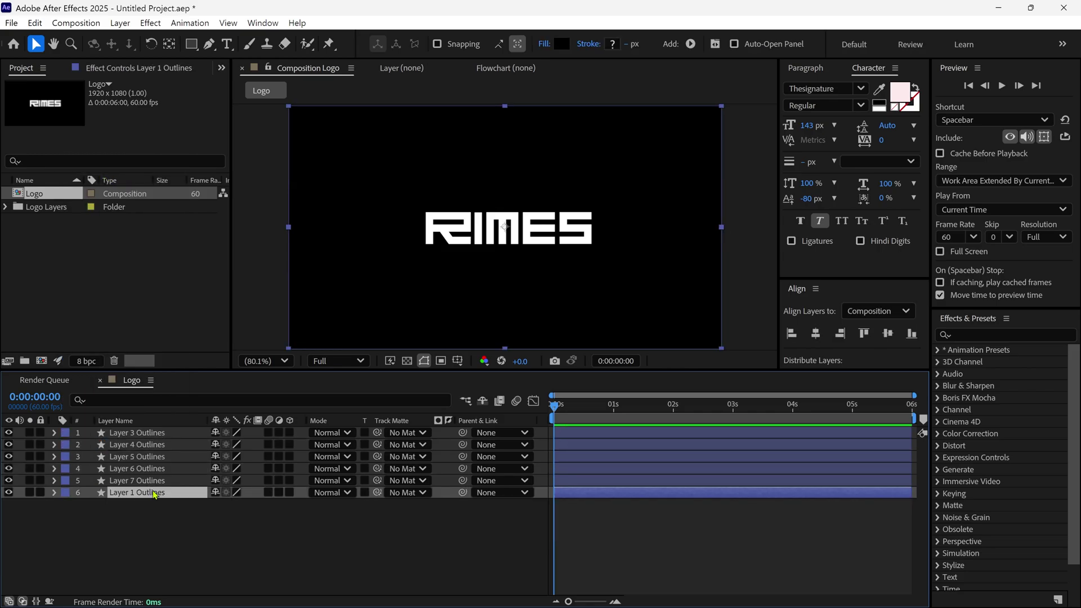
key("Delete")
- Rename the five outline layers from Layer 7 Outlines up to Layer 3 Outlines as R, I, M, E and S
left_click(158, 482)
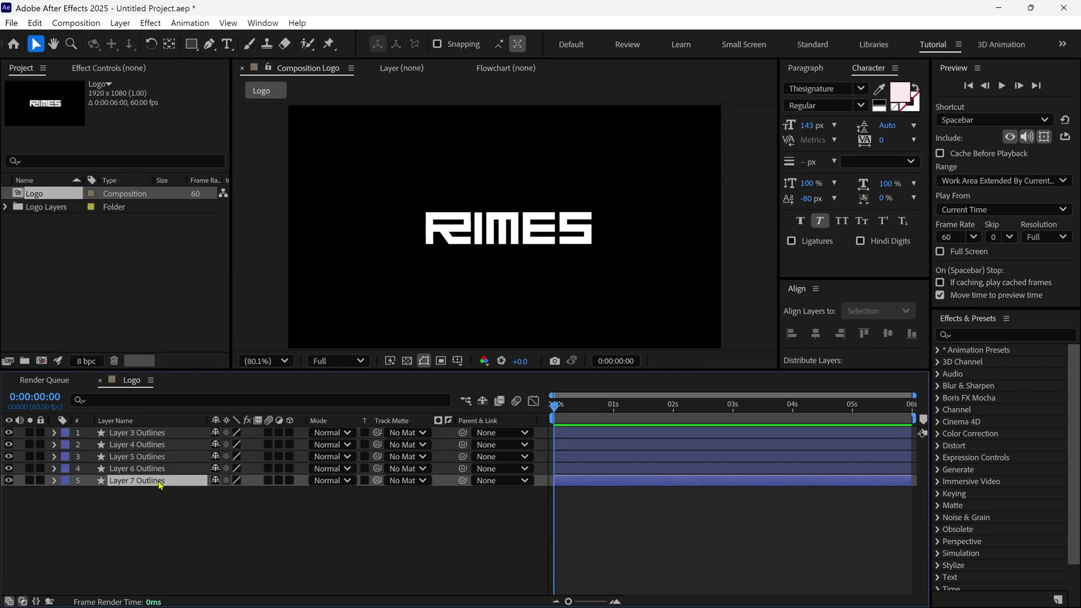
key("Return")
type("R")
key("Return")
key("ctrl+Up")
type("I")
key("ctrl+Up")
type("M")
key("ctrl+Up")
type("E")
key("ctrl+Up")
type("S")
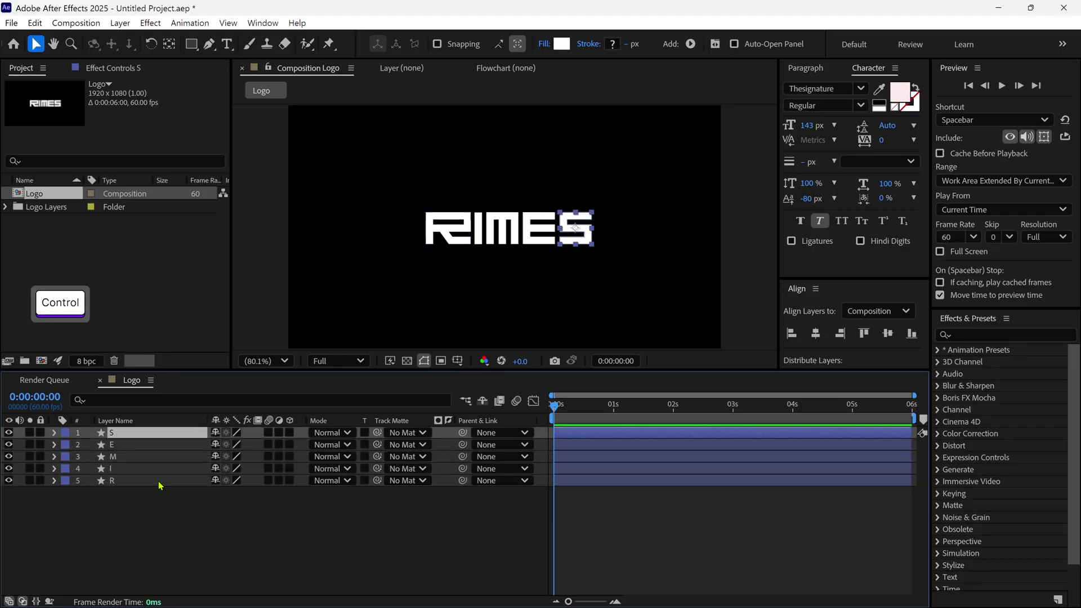
left_click_drag(282, 371, 282, 407)
left_click(297, 560)
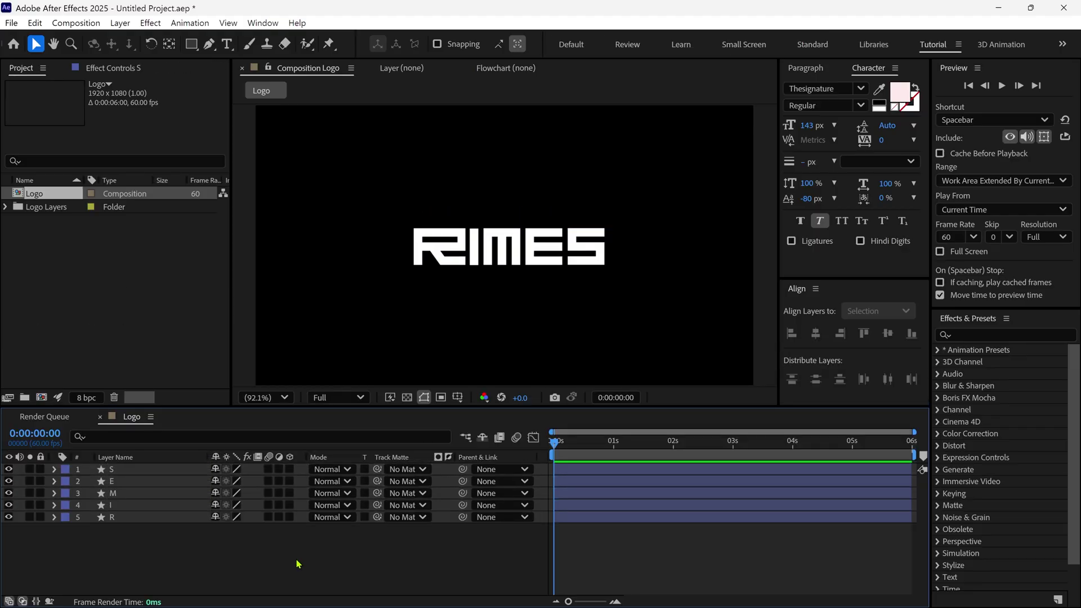
- Solo the R layer, duplicate it and rename the copy R - DASH
left_click(147, 517)
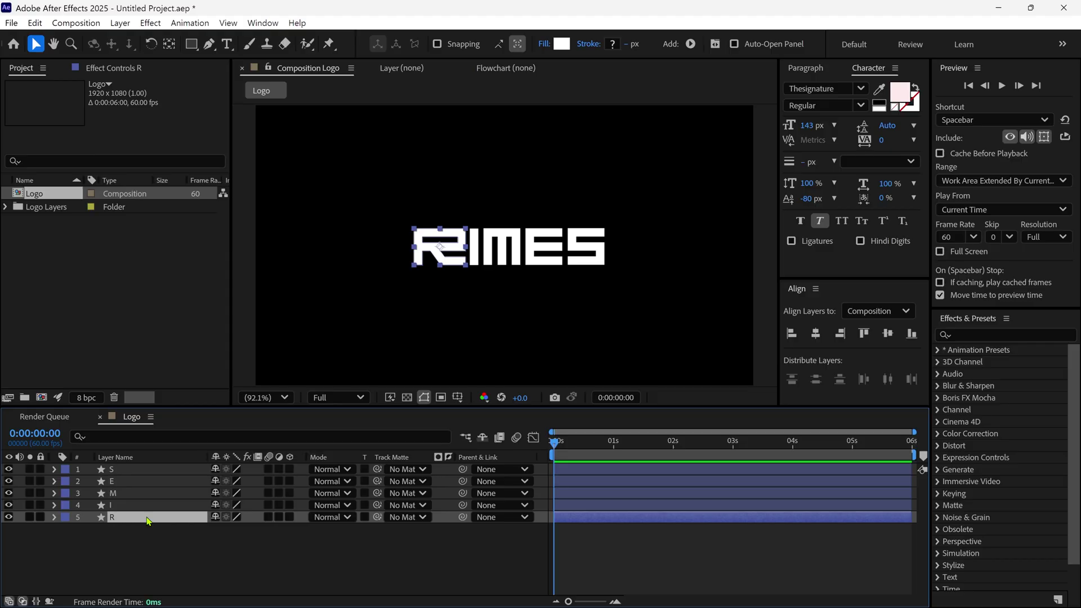
left_click(30, 517)
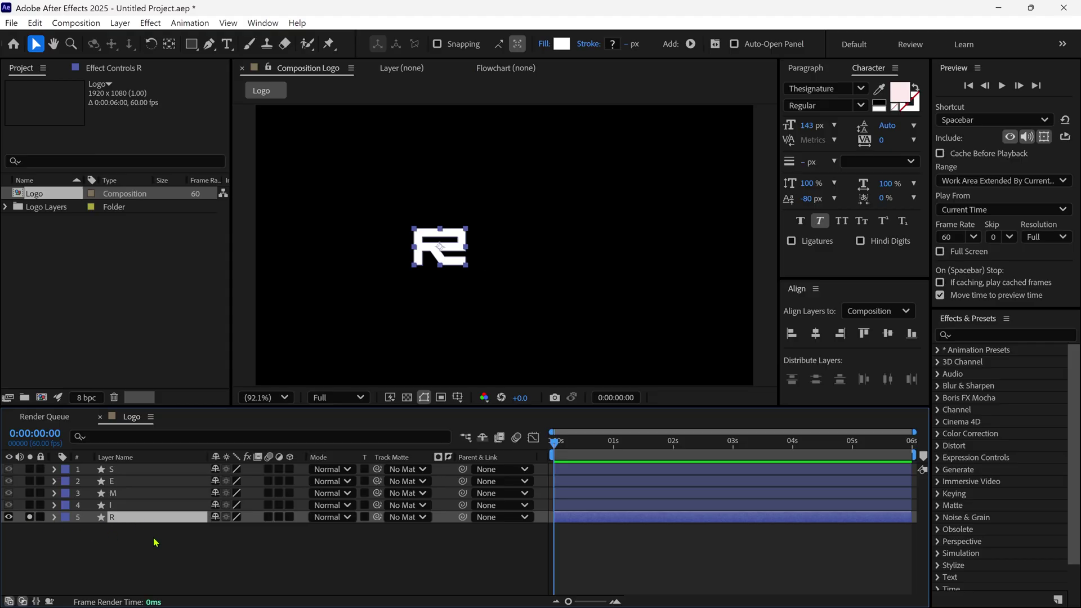
key("ctrl+d")
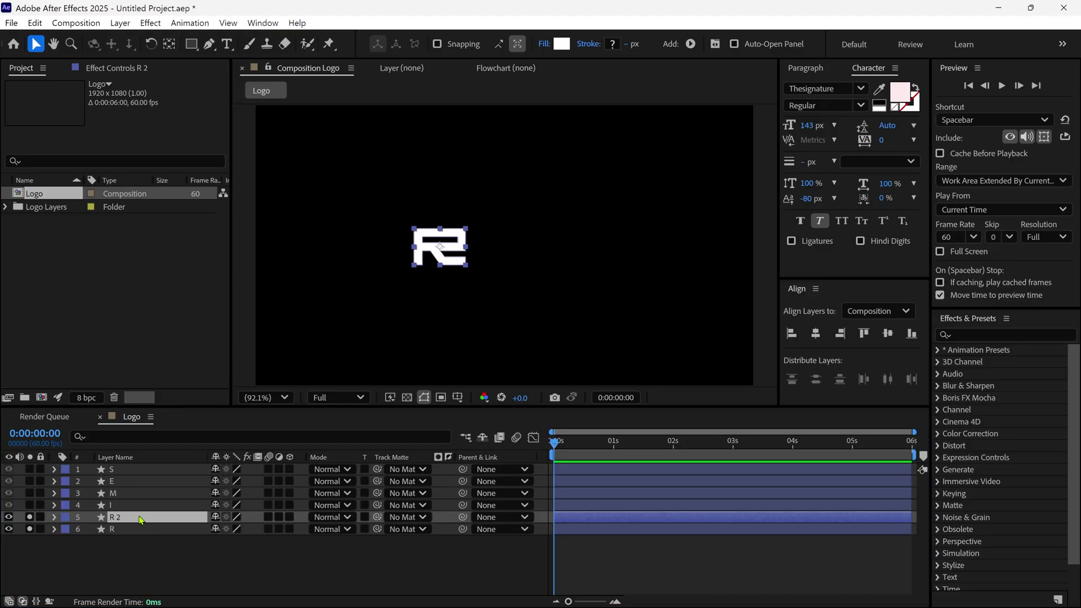
key("Return")
key("Return")
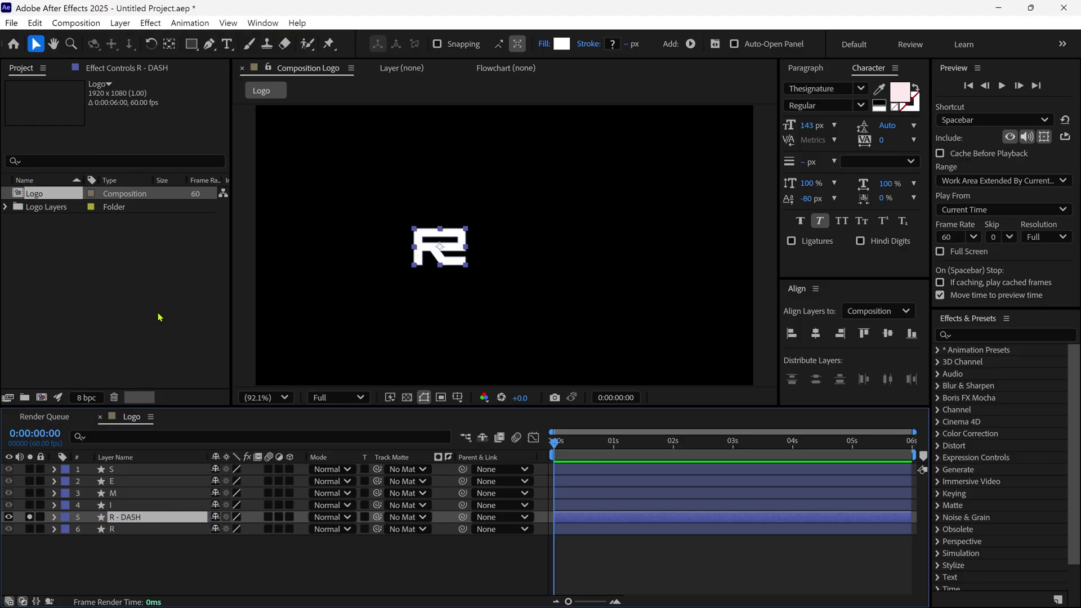
- Draw a rectangular mask on R - DASH that keeps only the R's diagonal leg and foot, and unsolo the layer
left_click(192, 44)
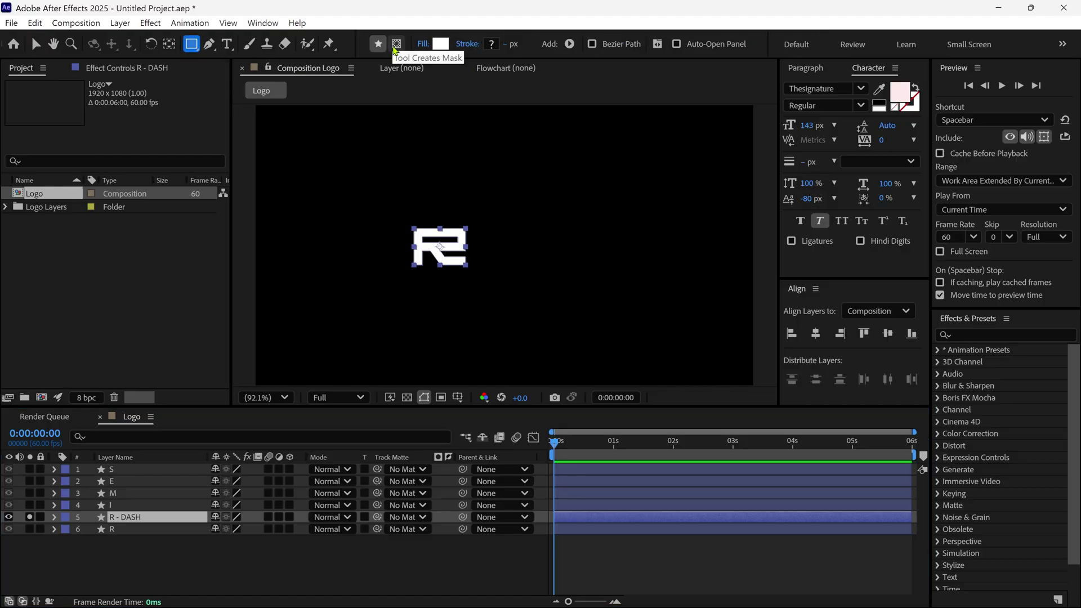
left_click(395, 46)
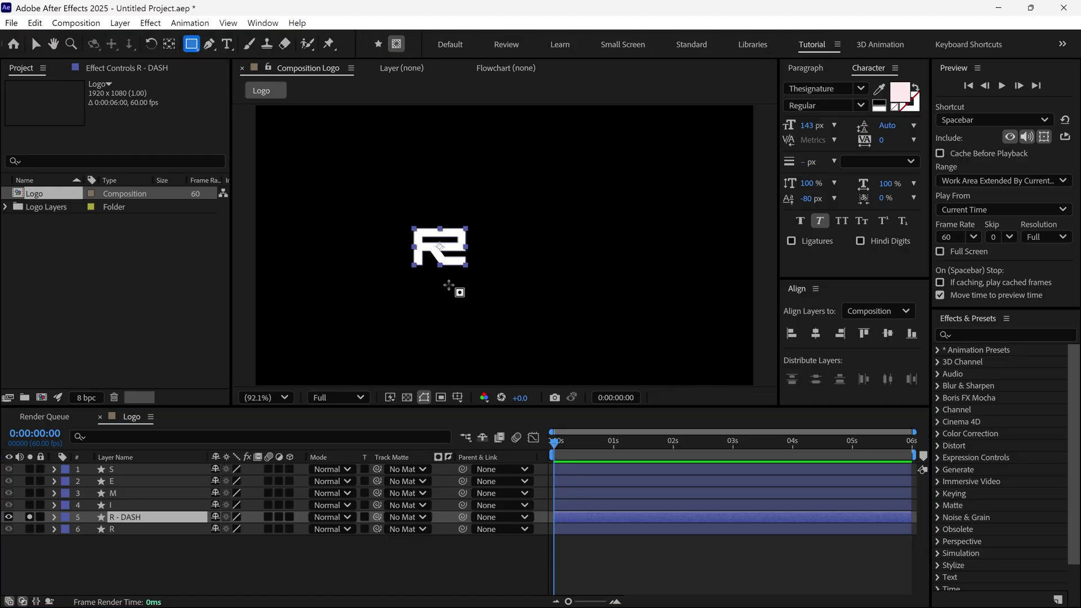
scroll(449, 285, "up", 2)
left_click_drag(472, 278, 511, 274)
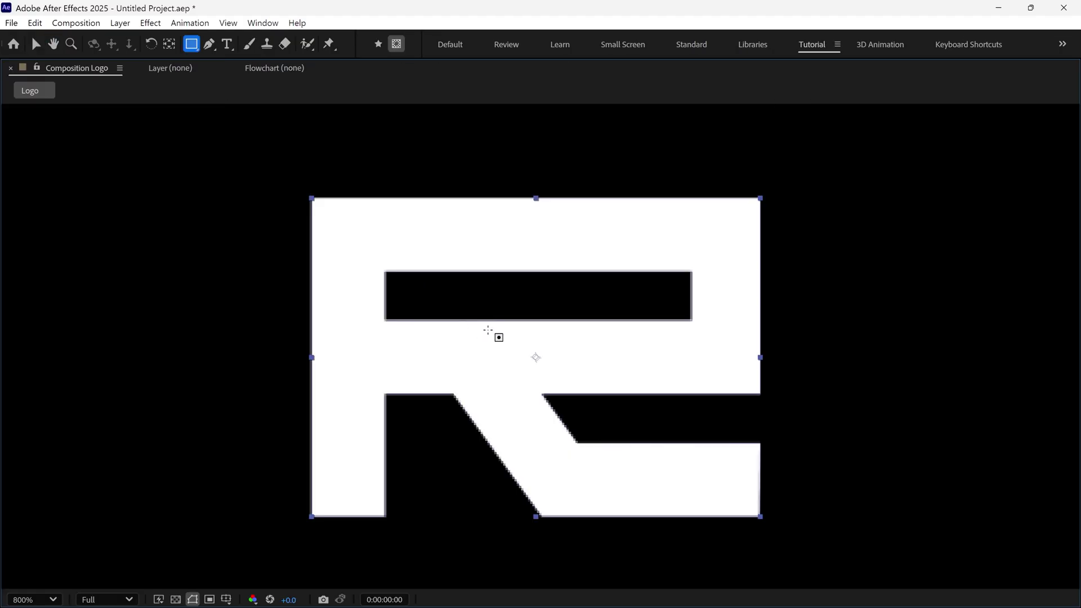
left_click_drag(385, 394, 789, 529)
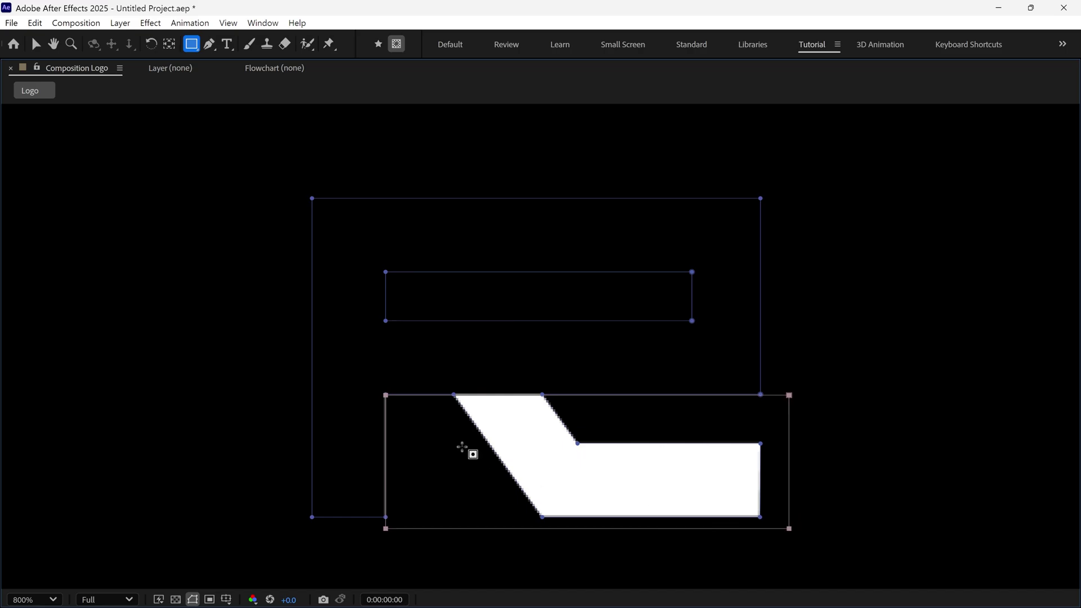
key("v")
key("grave")
key("shift+slash")
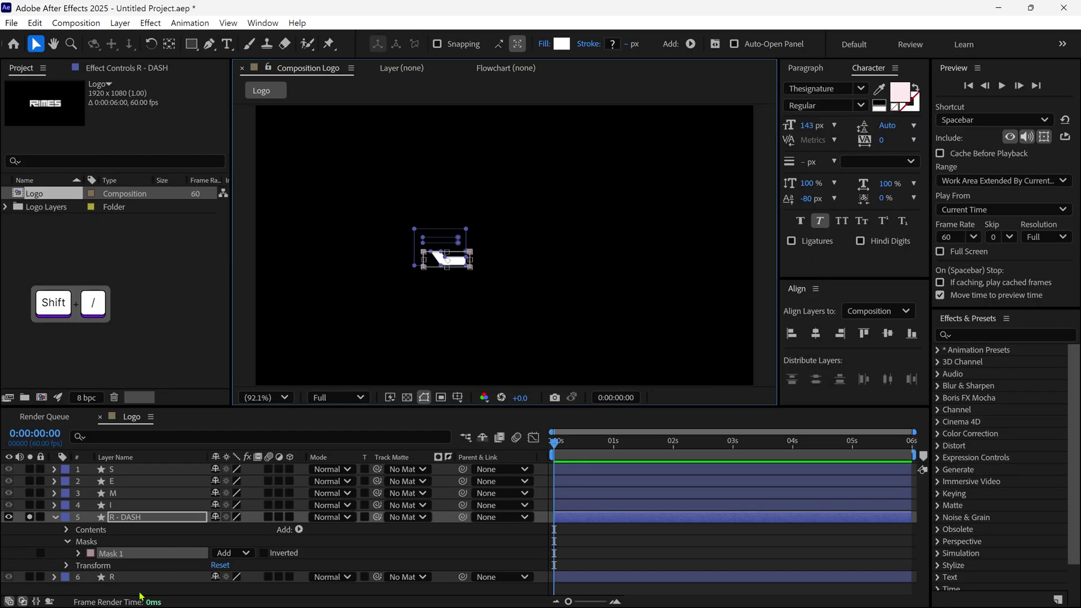
left_click(55, 517)
left_click(132, 547)
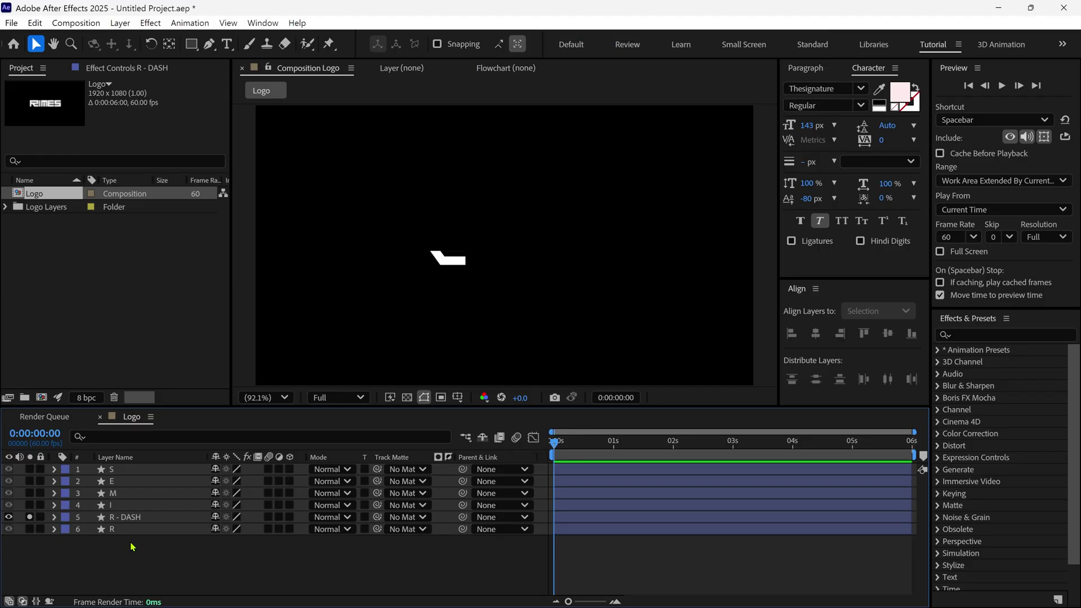
left_click(31, 518)
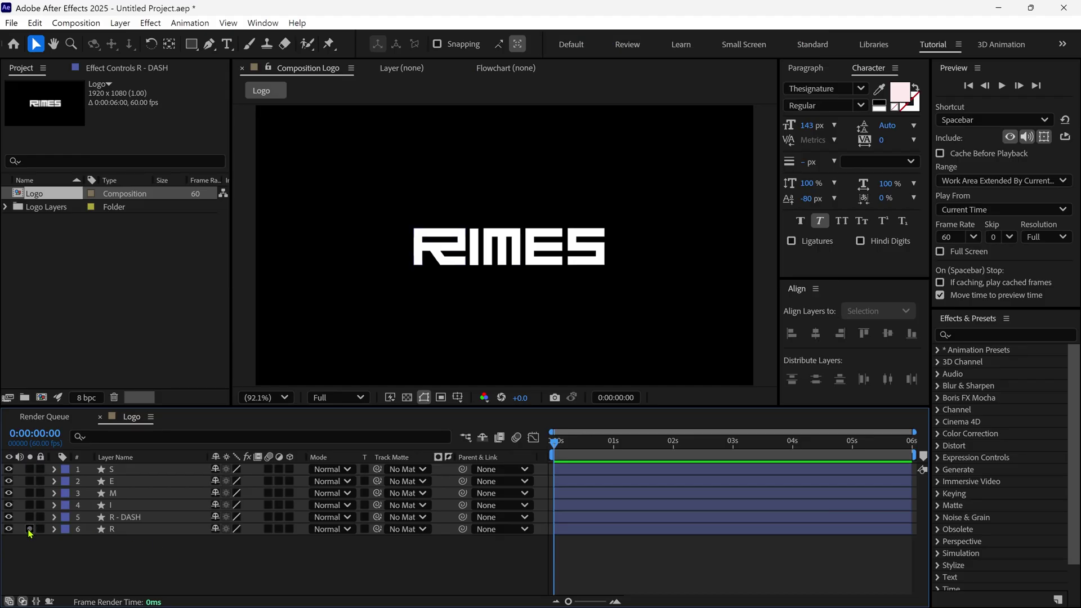
- Solo the original R layer, delete the path points of its diagonal leg and foot, and unsolo it
left_click(30, 529)
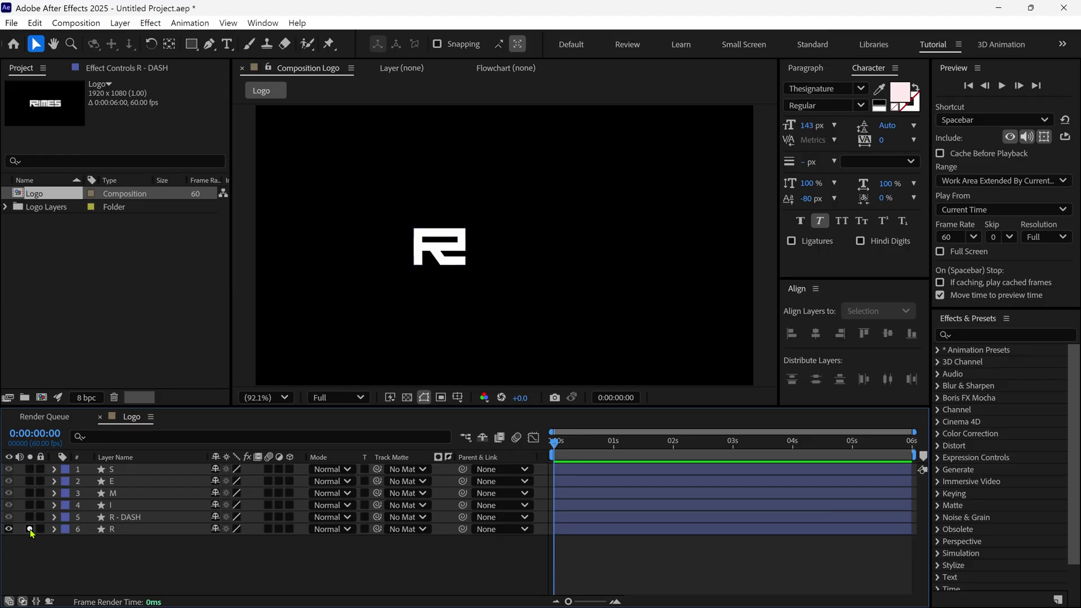
left_click(119, 531)
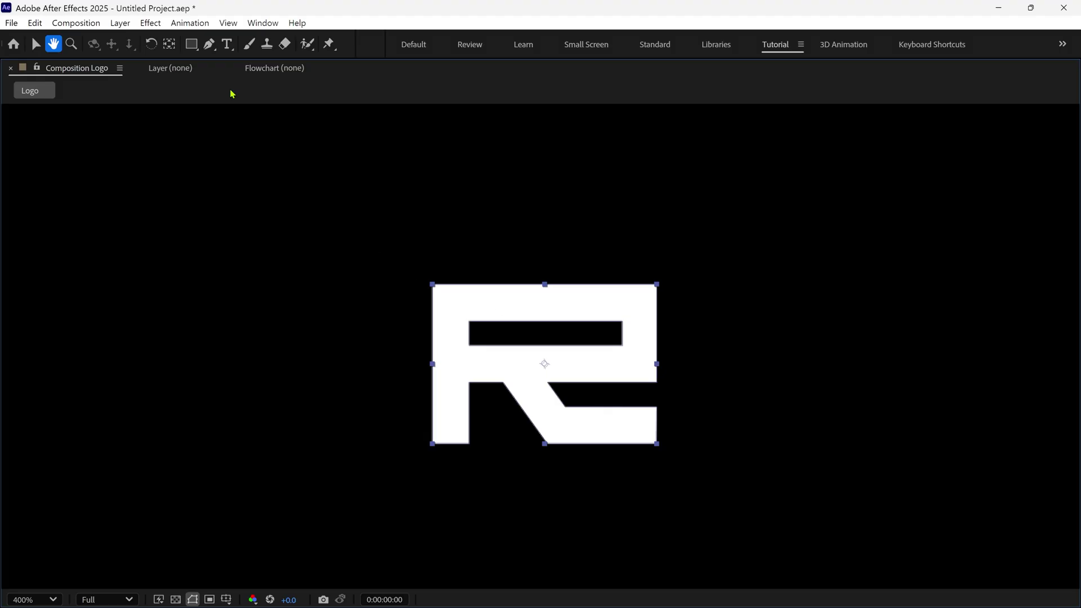
left_click(210, 48)
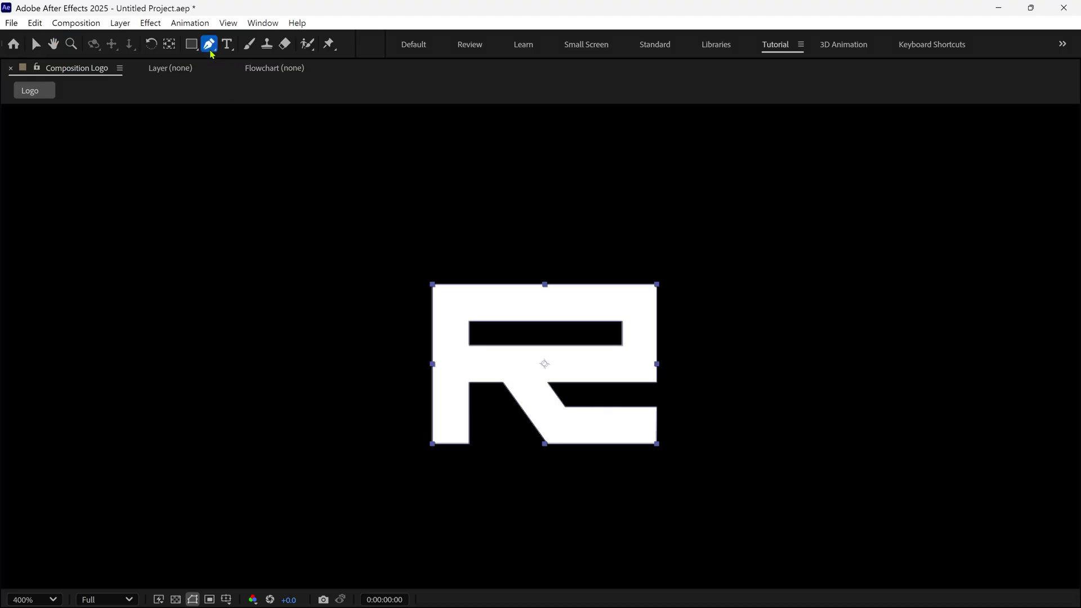
scroll(634, 403, "up", 1)
left_click_drag(833, 375, 495, 491)
key("Delete")
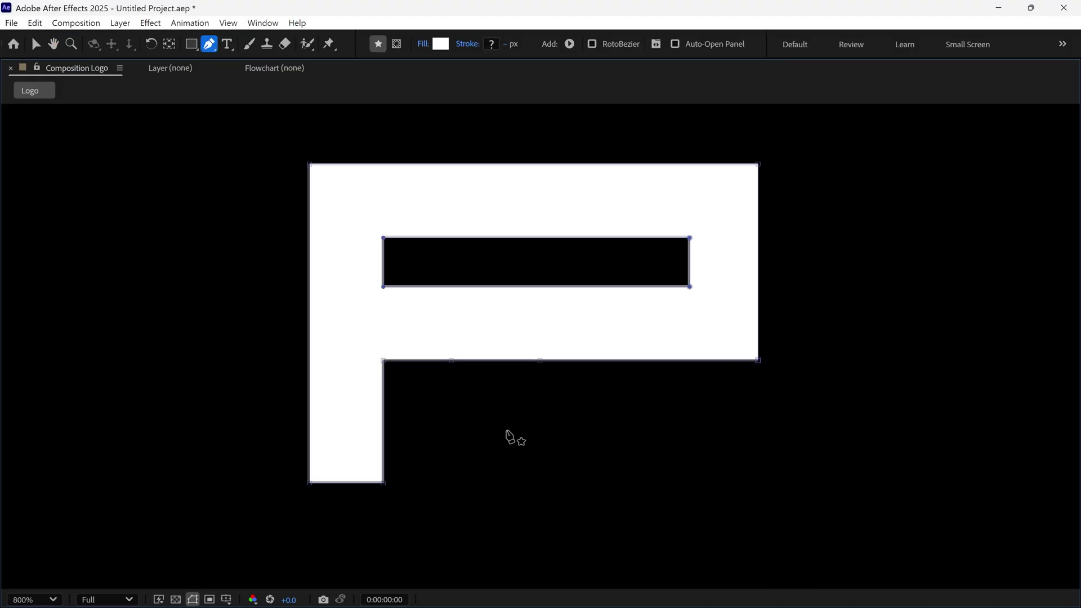
key("grave")
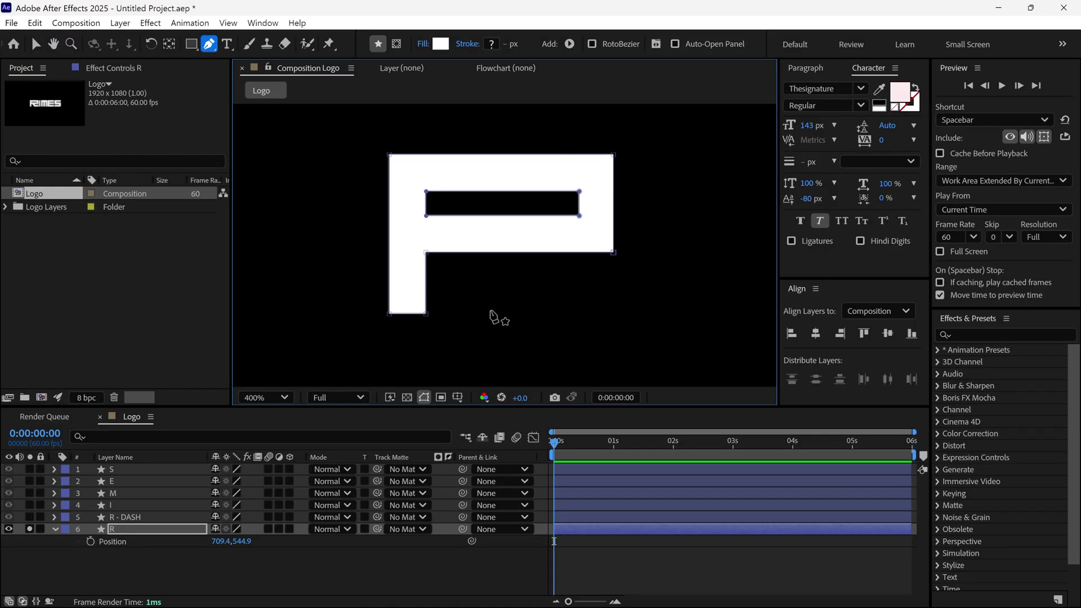
key("shift+slash")
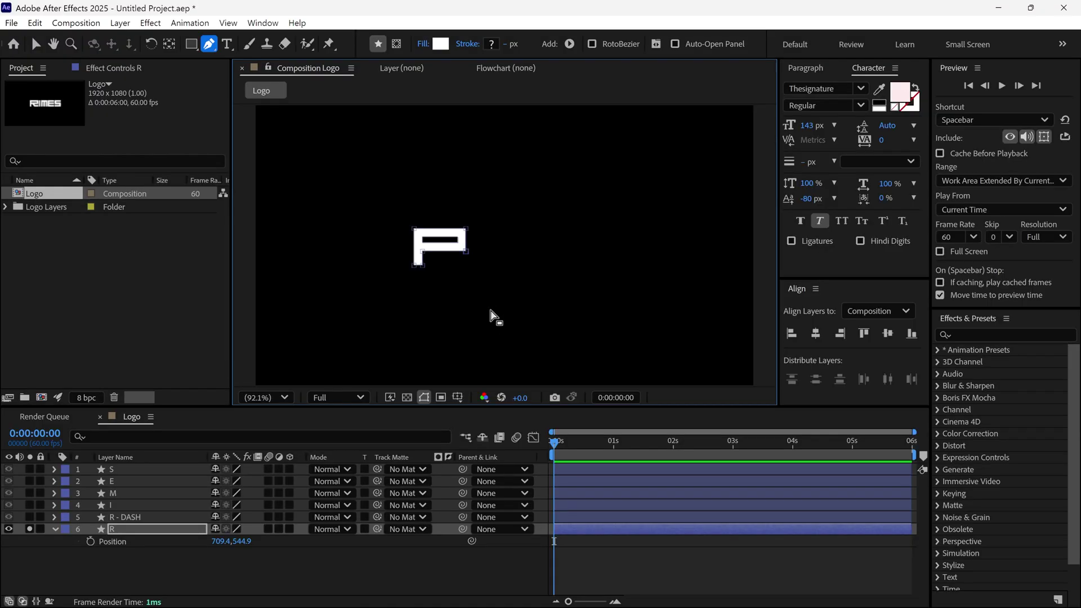
key("v")
left_click(29, 529)
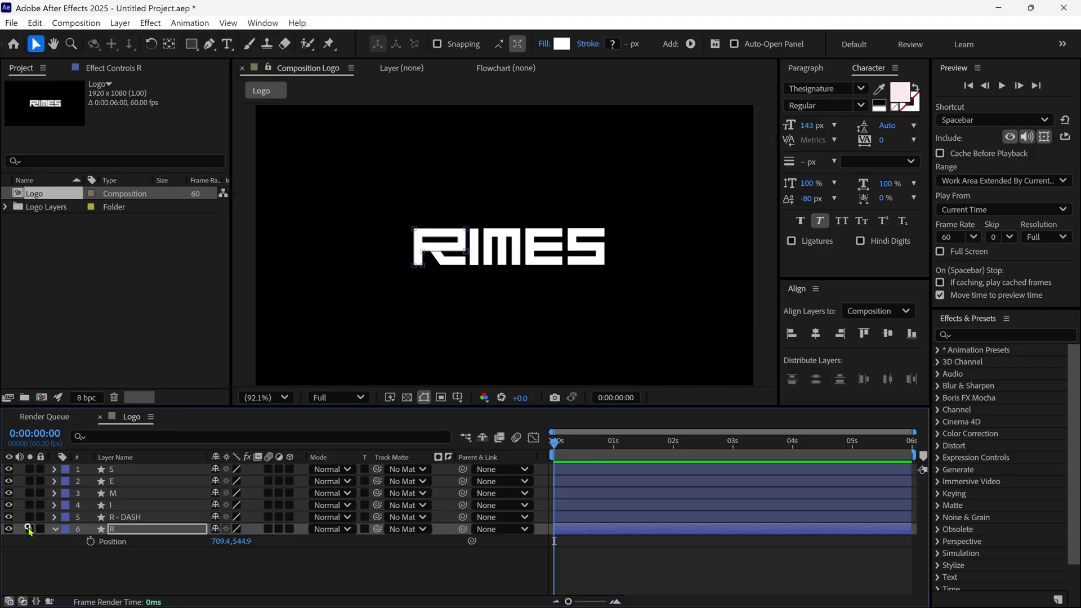
- Check the R - DASH and R pieces by soloing each in turn, and collapse the R layer
left_click(30, 516)
left_click(30, 517)
left_click(29, 529)
left_click(29, 529)
left_click(56, 531)
left_click(144, 553)
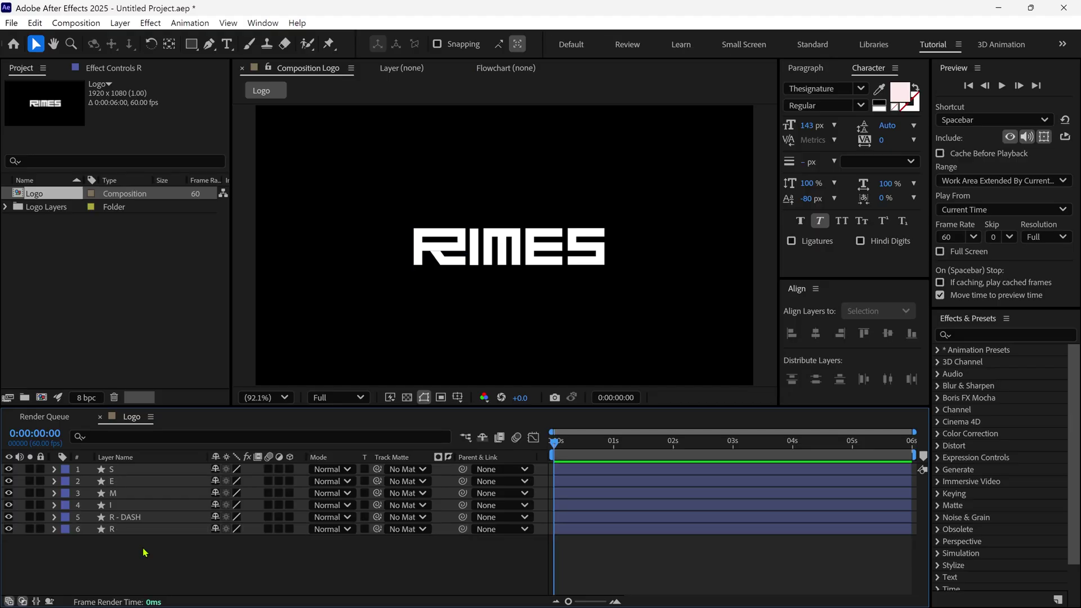
- Hide, shy and lock the S, E, M and I layers, and remove shy layers from the timeline list
left_click_drag(11, 474, 9, 506)
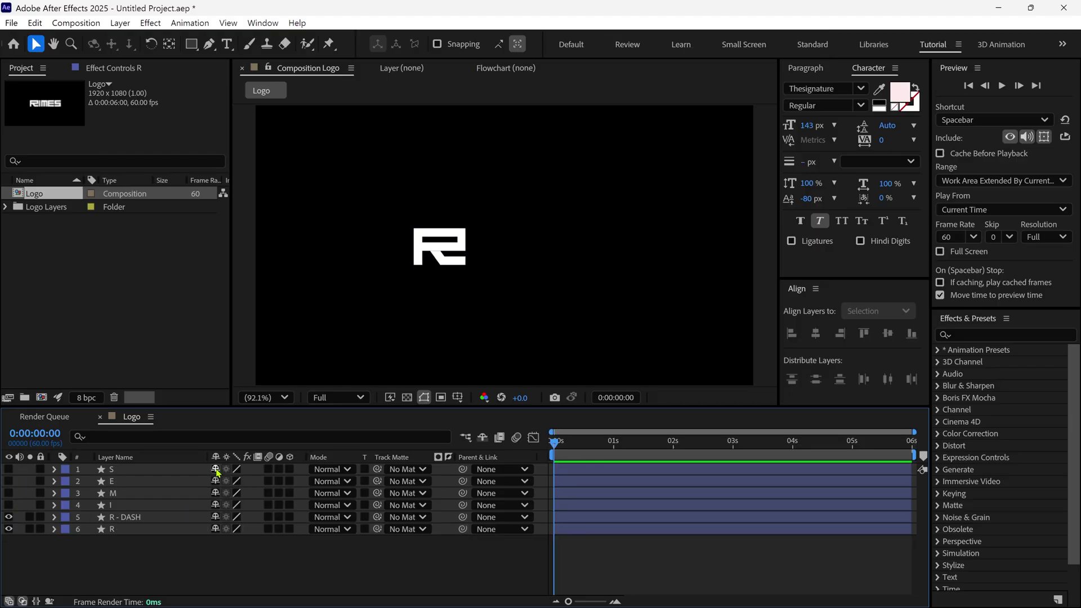
left_click_drag(216, 469, 218, 506)
left_click_drag(40, 469, 40, 505)
left_click(484, 440)
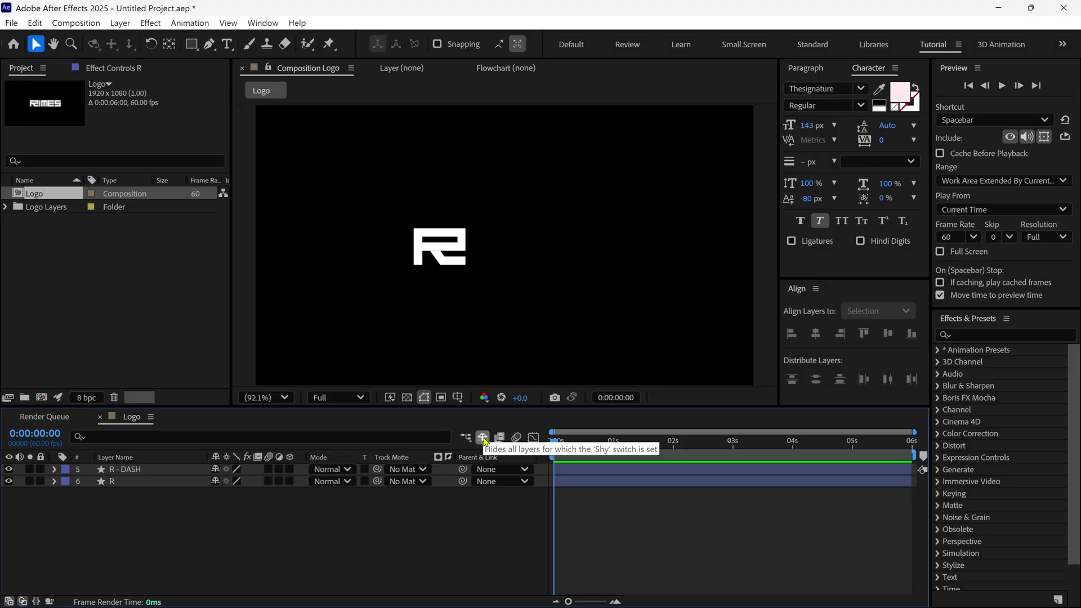
- Create a null object for the R pieces and rename it R- CONTROLER
left_click(110, 482)
left_click(123, 471)
left_click(121, 481)
left_click(110, 508)
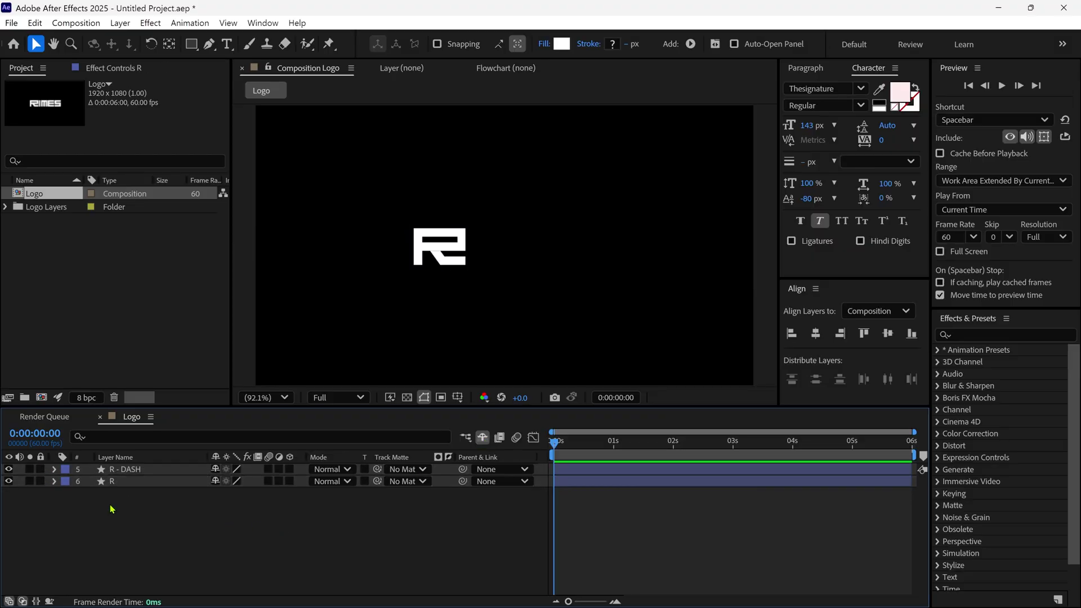
right_click(312, 305)
mouse_move(337, 308)
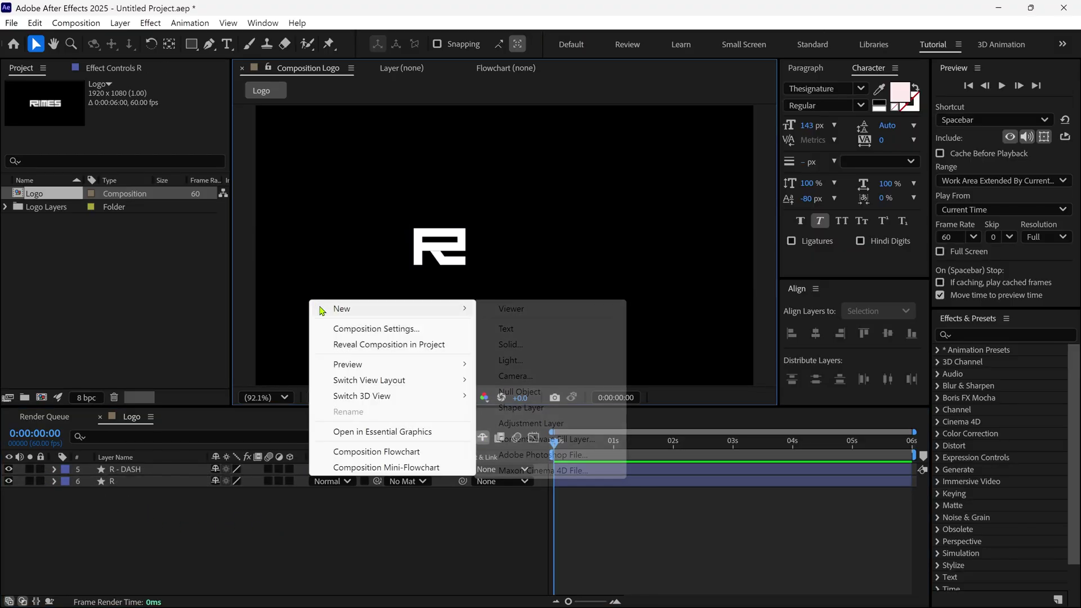
left_click(514, 393)
left_click(164, 469)
key("Return")
type("R- CONTROLER")
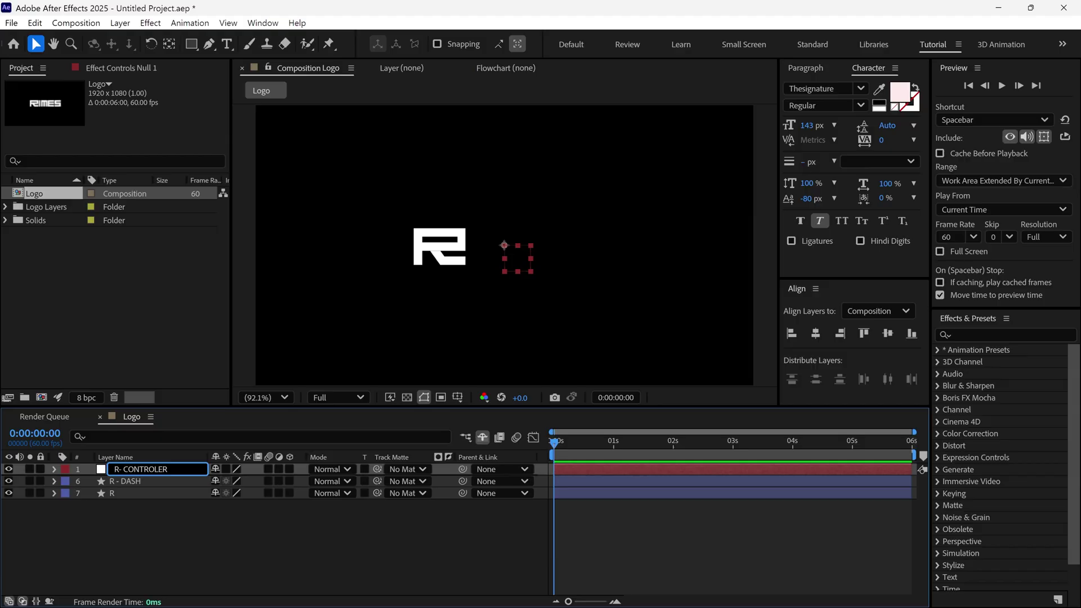
key("Return")
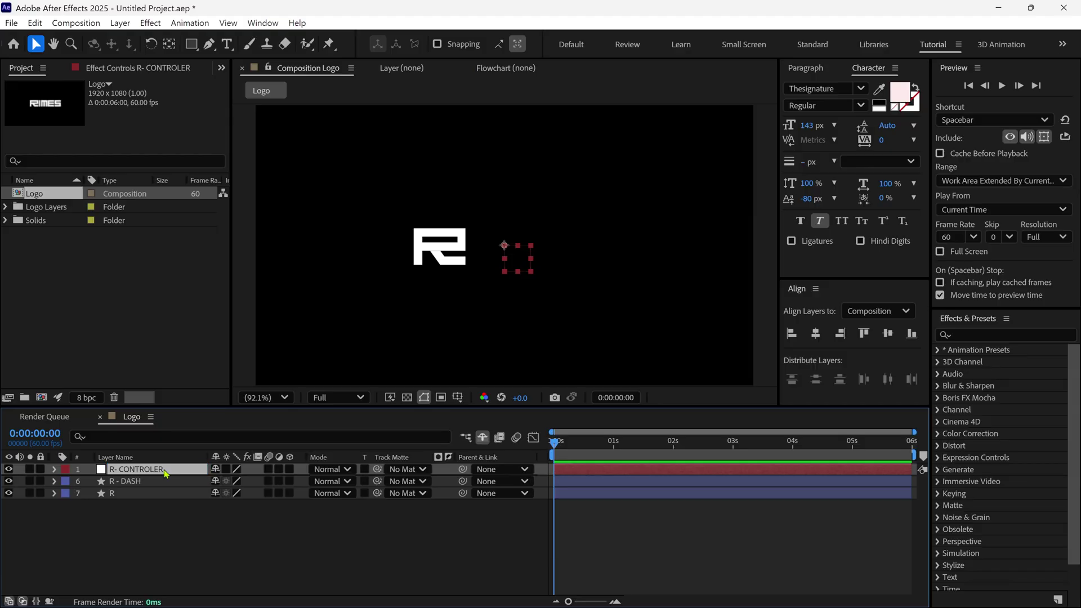
- Move the null onto the centre of the R and parent the R - DASH and R layers to it
left_click_drag(504, 275, 438, 277)
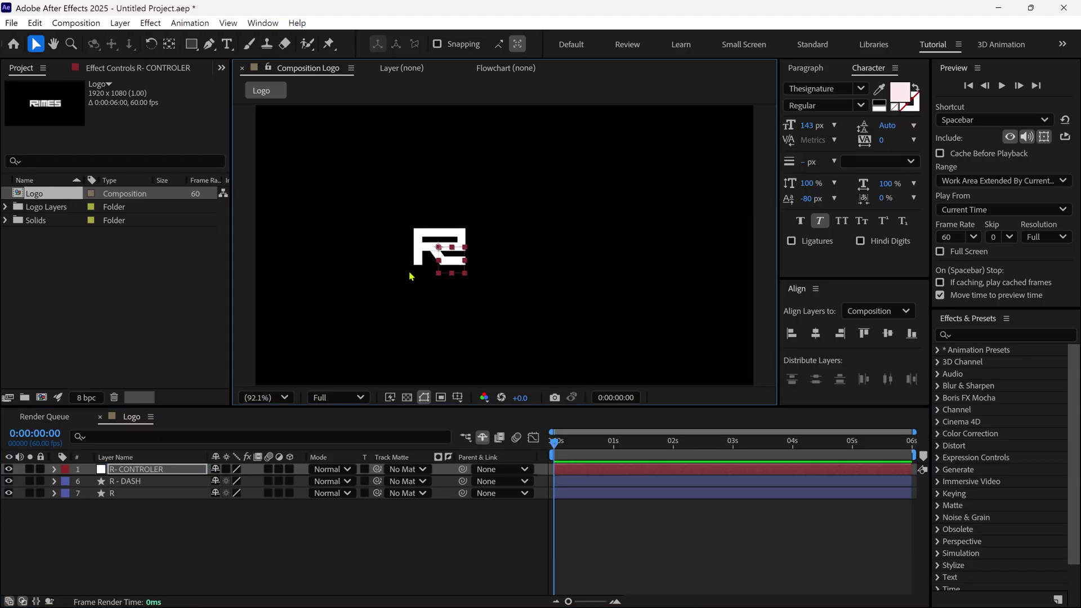
left_click_drag(172, 513, 181, 480)
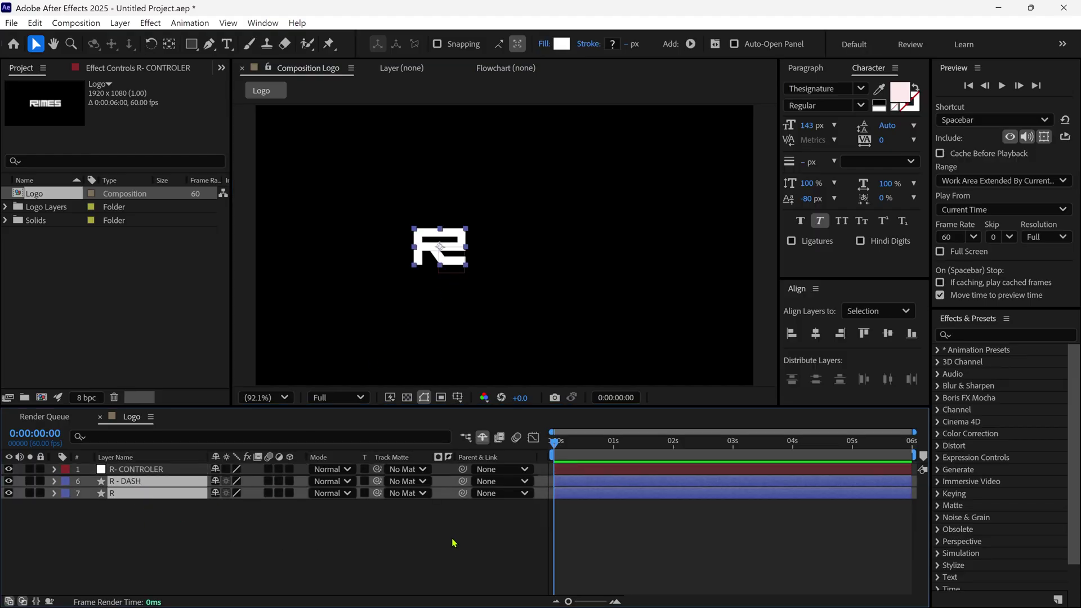
left_click_drag(462, 493, 189, 475)
- Try out the parenting by moving the R- CONTROLER null, and undo the move
left_click(190, 470)
left_click_drag(522, 304, 501, 261)
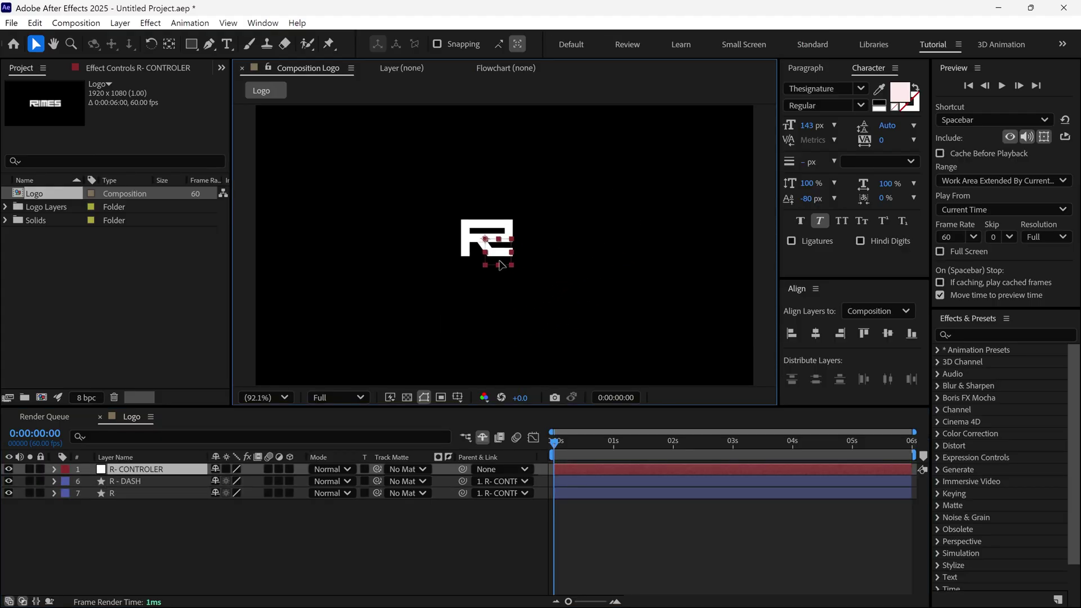
key("ctrl+z")
left_click(203, 513)
- Add a Position keyframe to R- CONTROLER at 0:00:01:00
left_click(157, 470)
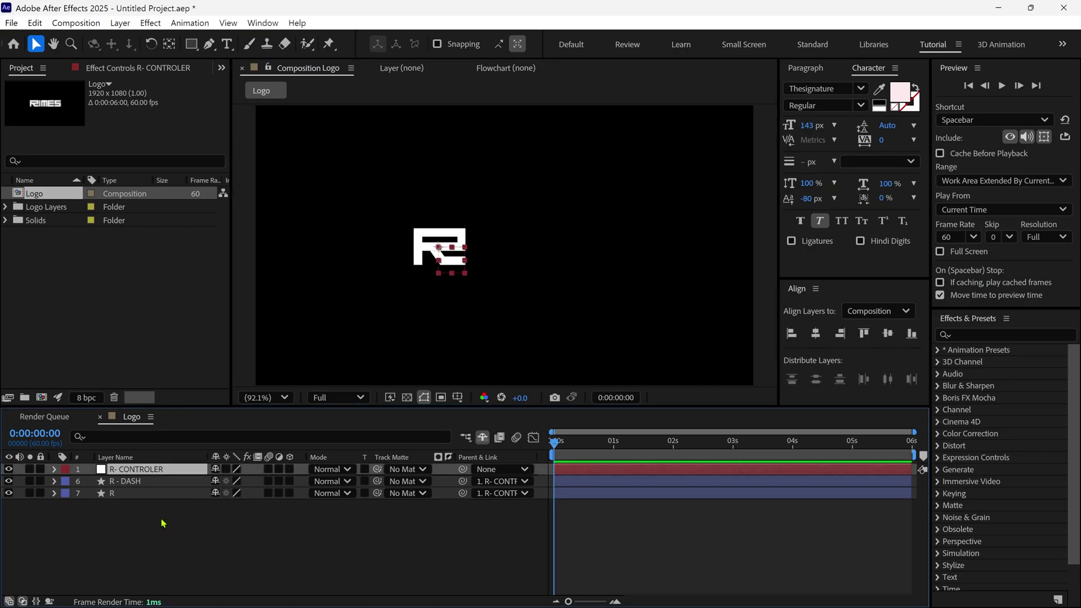
left_click_drag(556, 442, 616, 444)
key("p")
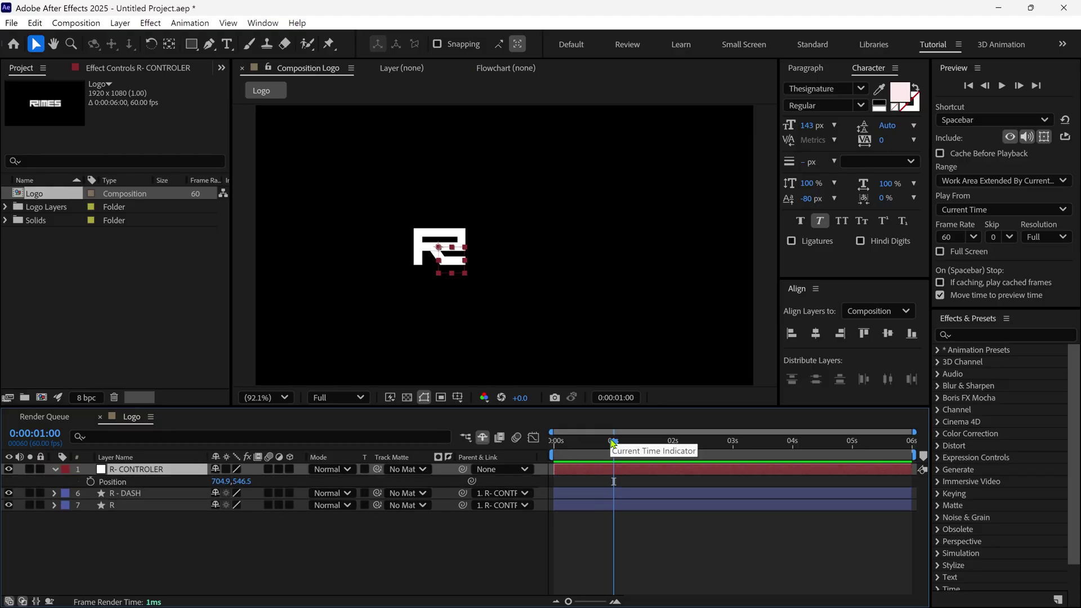
left_click(90, 482)
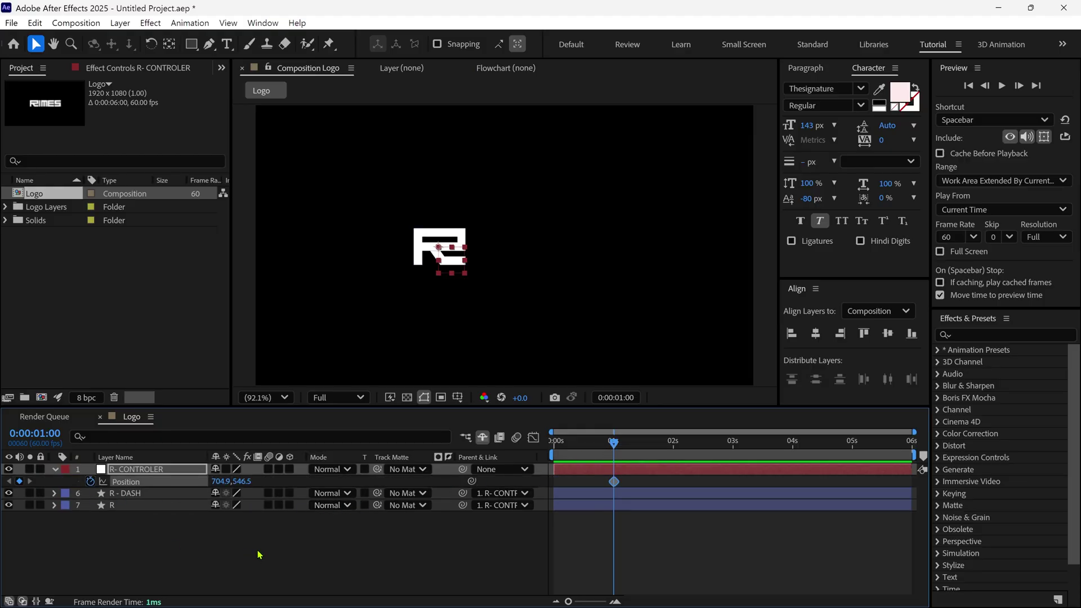
- At the first frame, centre R- CONTROLER horizontally in the composition and show the title/action safe guides
key("Home")
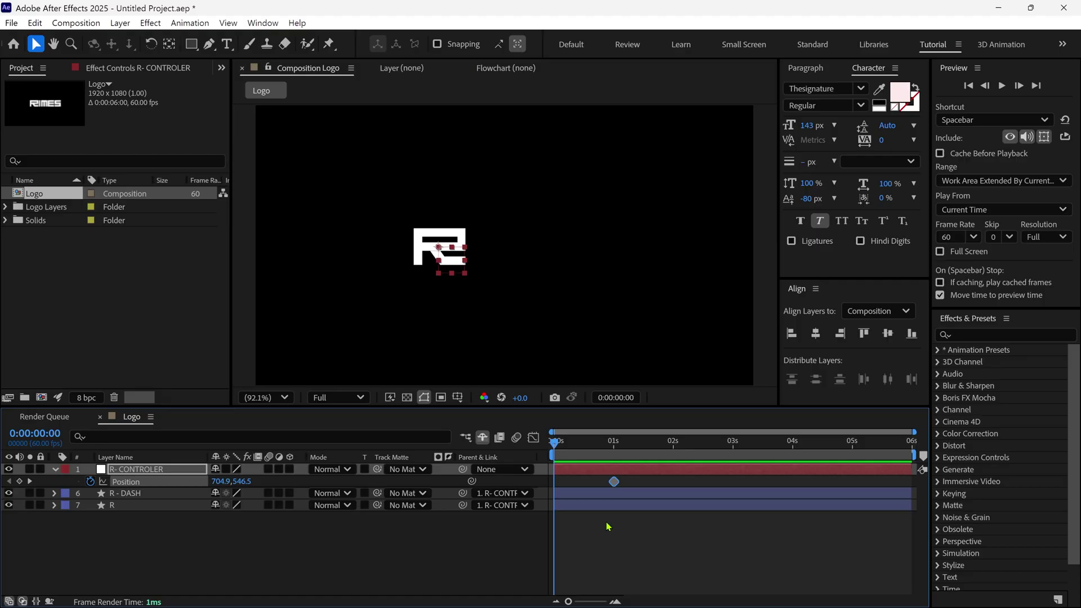
left_click(815, 333)
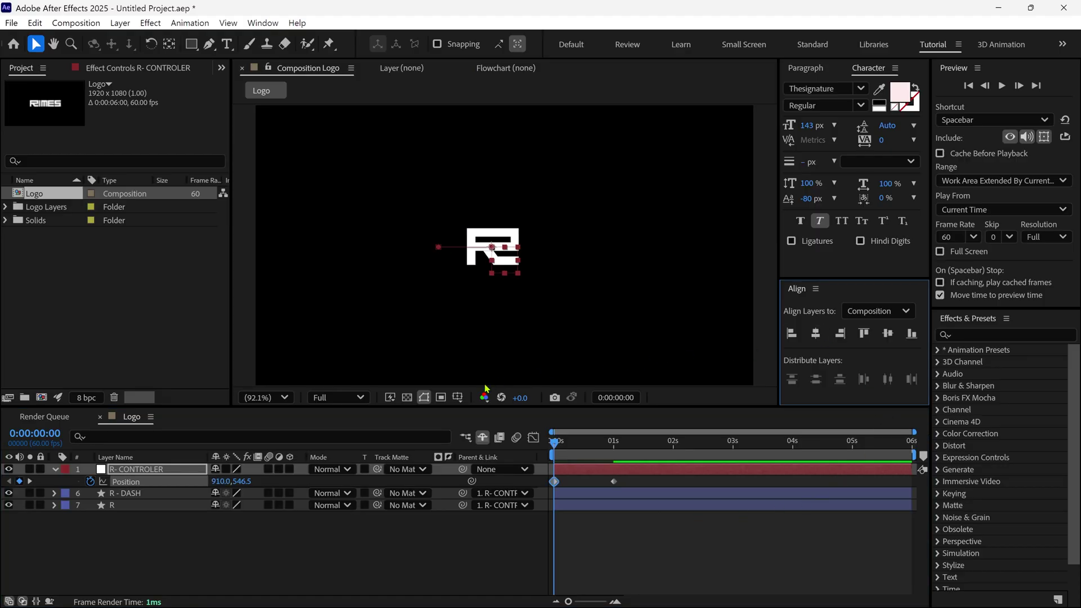
left_click(457, 398)
left_click(484, 413)
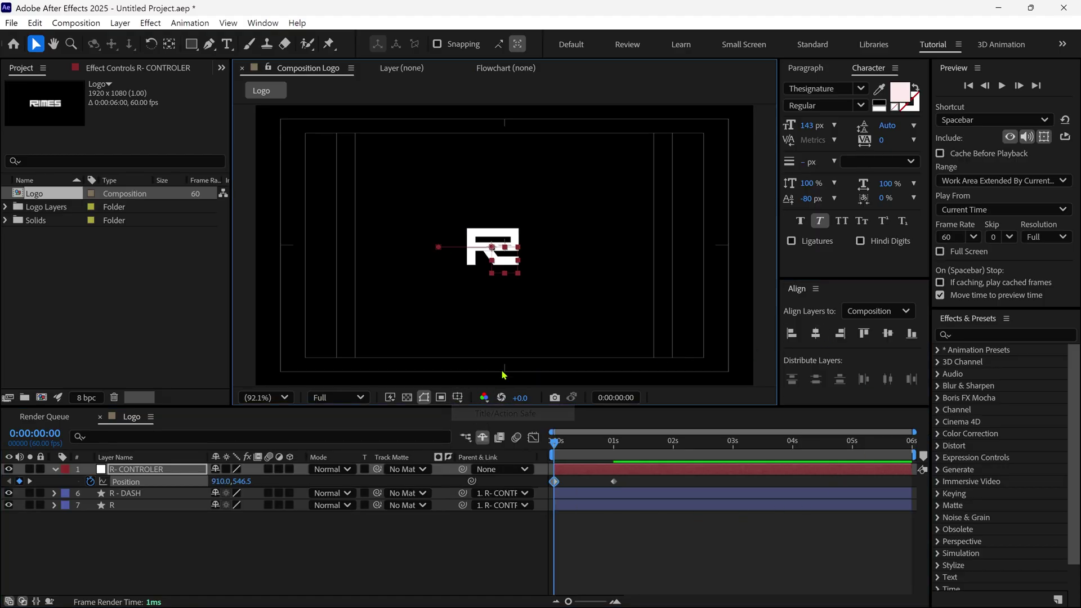
- Nudge R- CONTROLER to the right until the R sits centred on the guide cross, at Position 957.5, 546.5
key("period")
key("period")
key("period")
key("period")
key("period")
key("shift+Right")
key("shift+Right")
key("shift+Right")
key("shift+Right")
key("shift+Right")
key("shift+Right")
key("shift+Right")
key("shift+Right")
key("shift+Right")
key("shift+Right")
key("shift+Right")
key("shift+Right")
key("shift+Right")
key("shift+Right")
key("shift+Right")
key("shift+Right")
key("shift+Right")
key("shift+Right")
key("shift+Right")
key("shift+Right")
key("shift+Right")
key("shift+Left")
key("shift+Left")
key("shift+slash")
- Shift both R- CONTROLER Position keyframes to about the last second of the timeline and collapse the layer
left_click_drag(554, 442, 529, 456)
left_click_drag(624, 479, 854, 482)
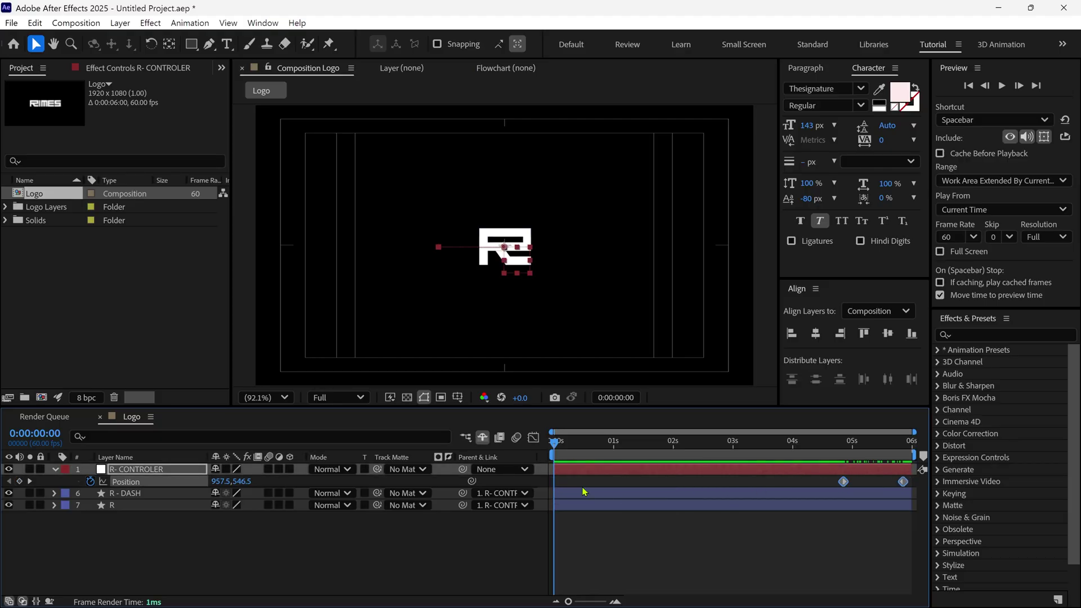
key("u")
left_click(185, 508)
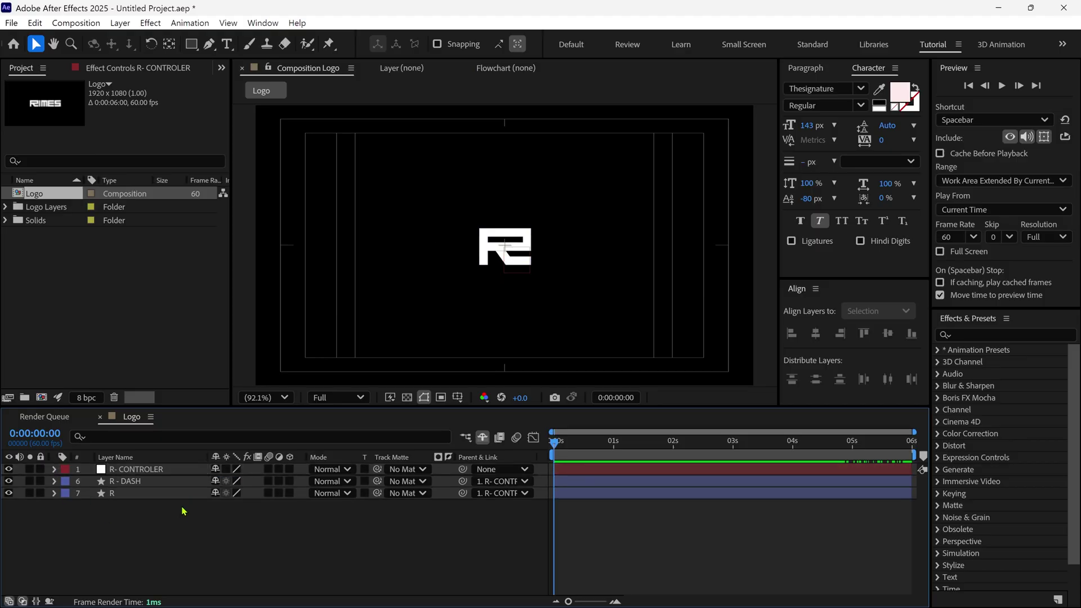
- Solo the R layer and lock the R - DASH and R- CONTROLER layers
left_click(151, 494)
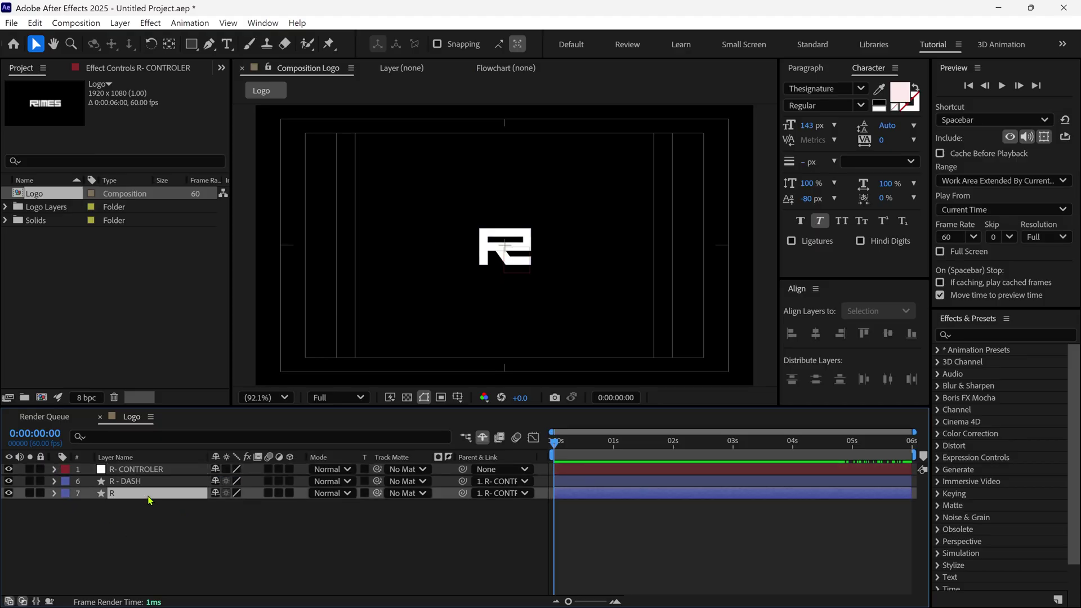
left_click(30, 493)
left_click(40, 481)
left_click(40, 469)
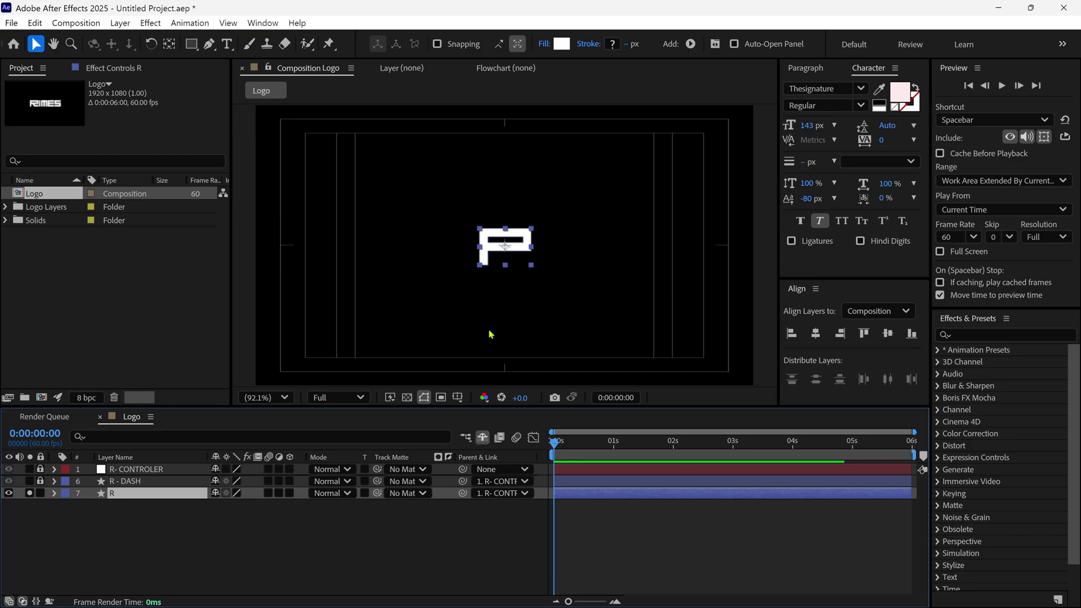
- Filter the R layer's properties by path, keyframe Path 1, Path 2 and Path 3, and place those keyframes at 1 second
key("period")
key("period")
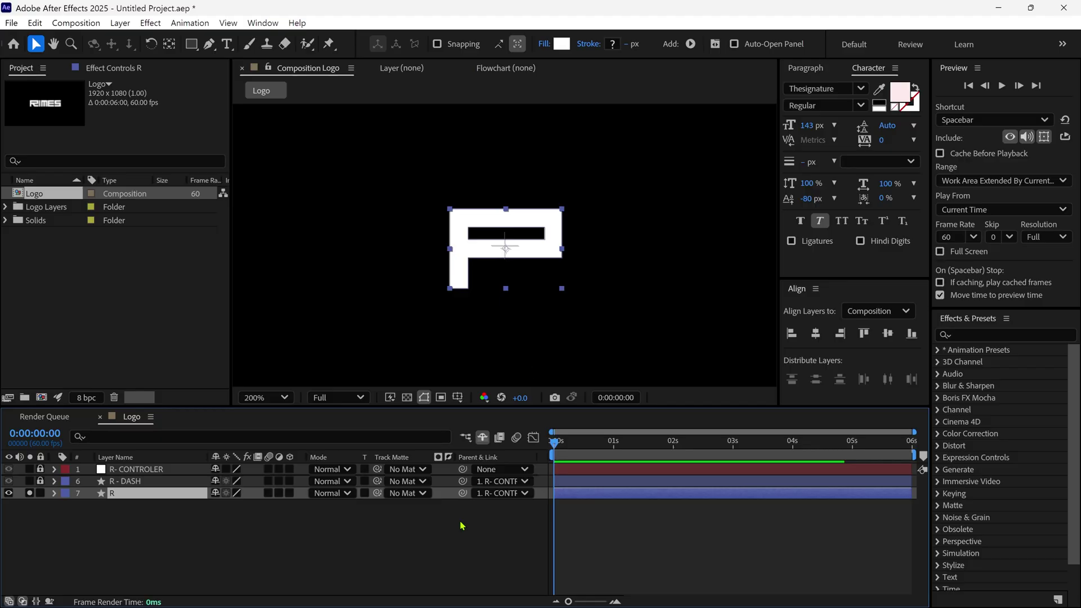
left_click(193, 437)
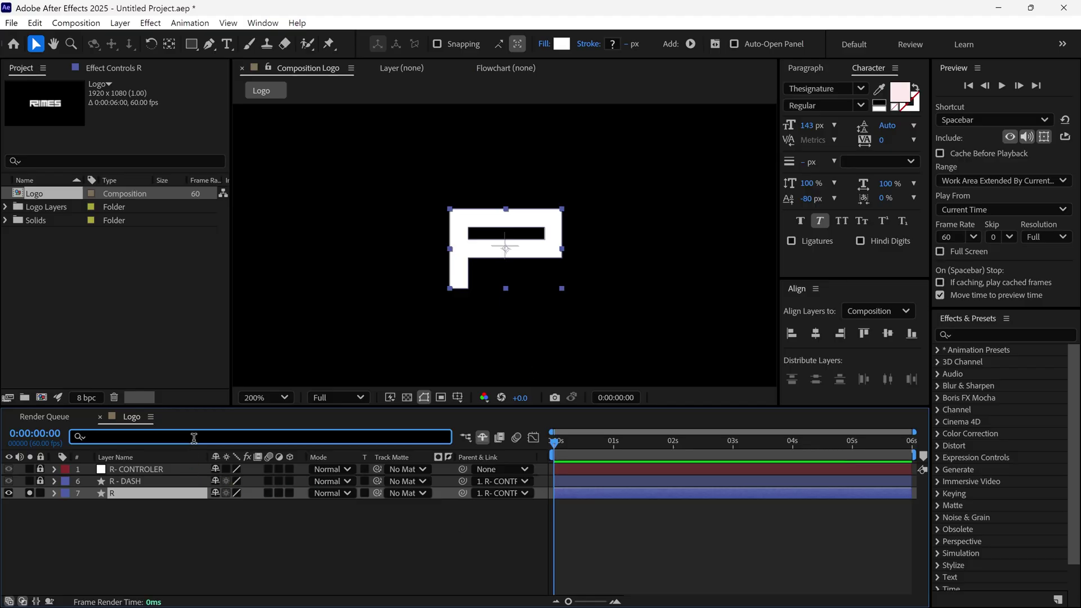
type("path")
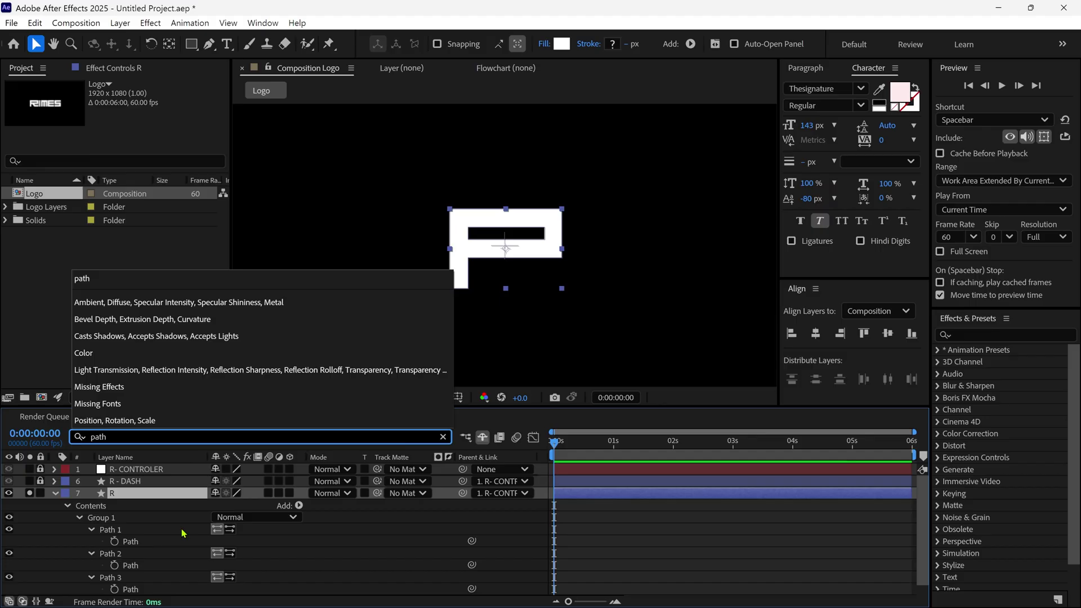
left_click(183, 532)
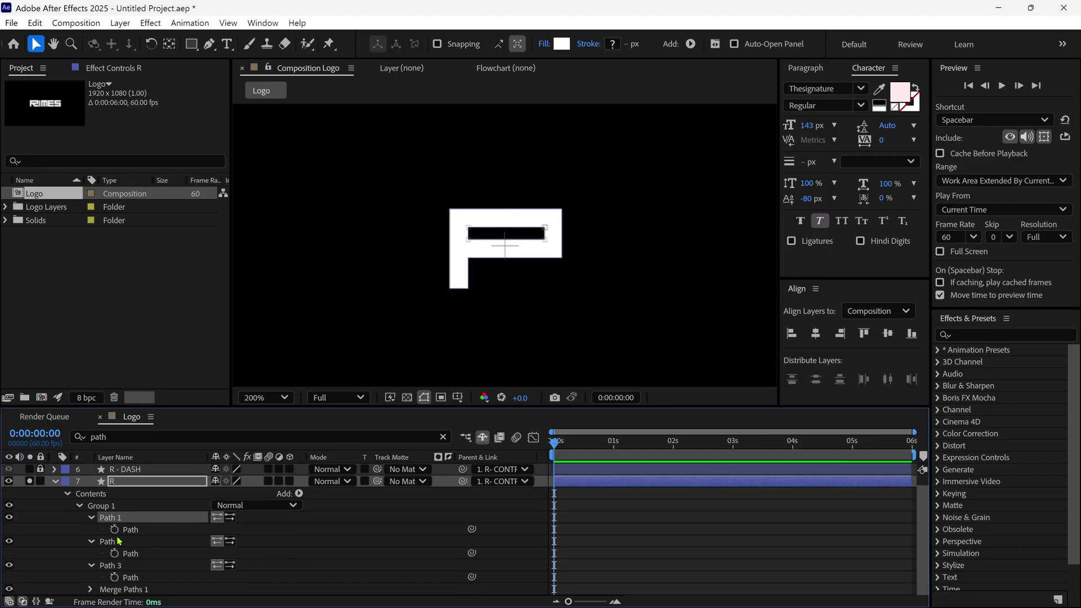
left_click_drag(516, 408, 516, 358)
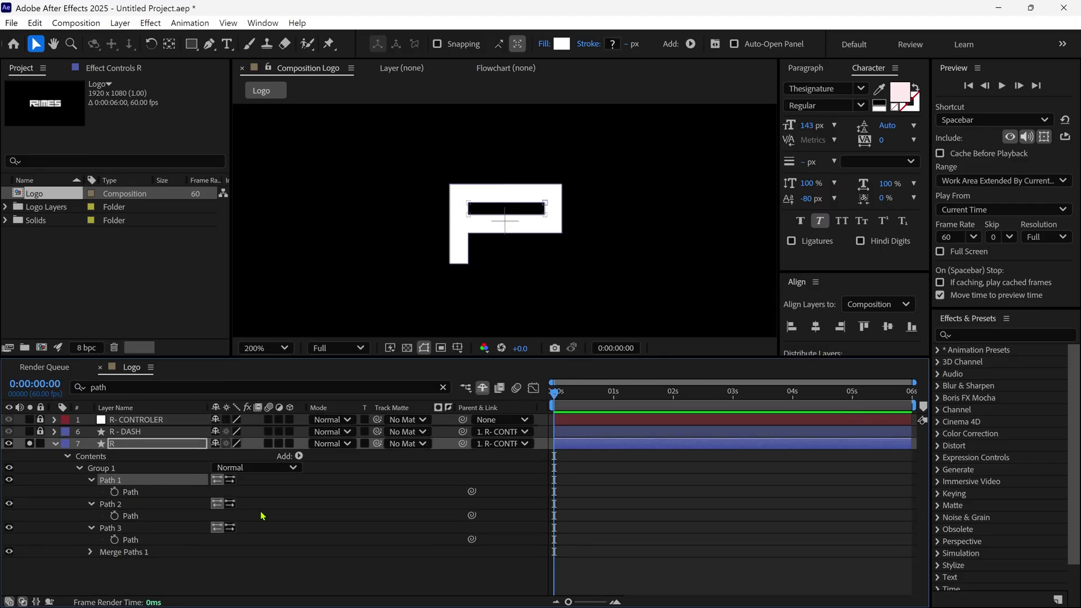
left_click_drag(114, 491, 114, 540)
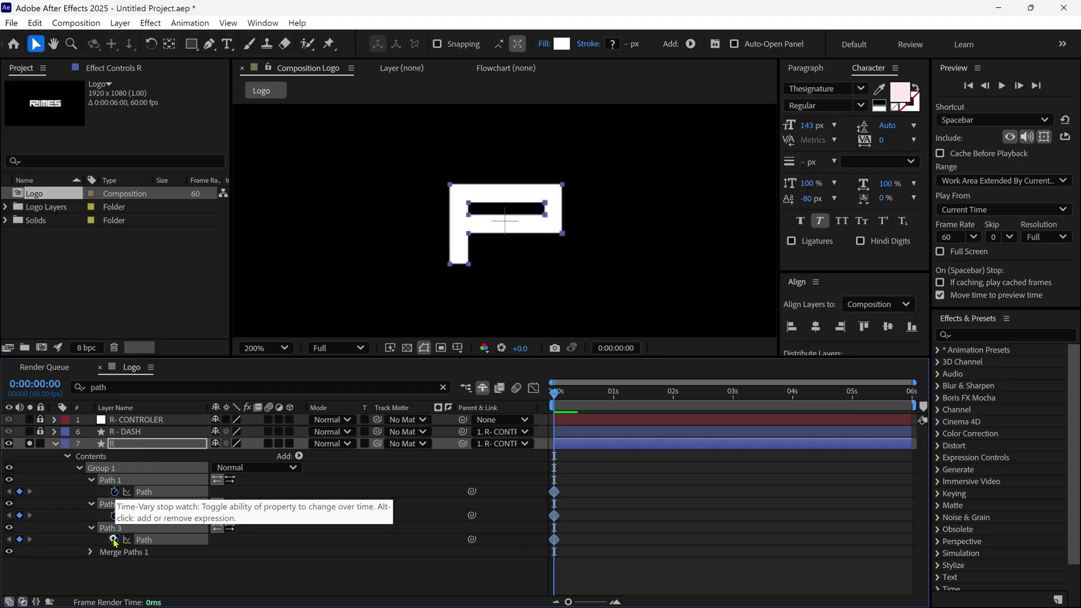
left_click_drag(555, 493, 614, 494)
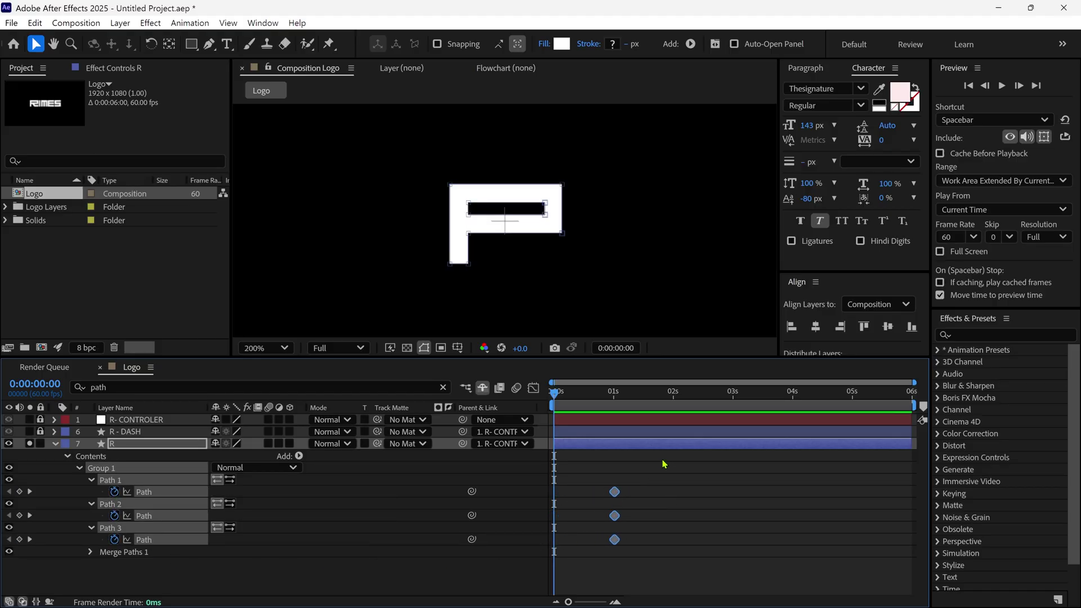
- At 0:00:00:33, move the R's right-hand path points left until the letter collapses into its vertical stem
left_click(614, 401)
left_click_drag(615, 401, 588, 404)
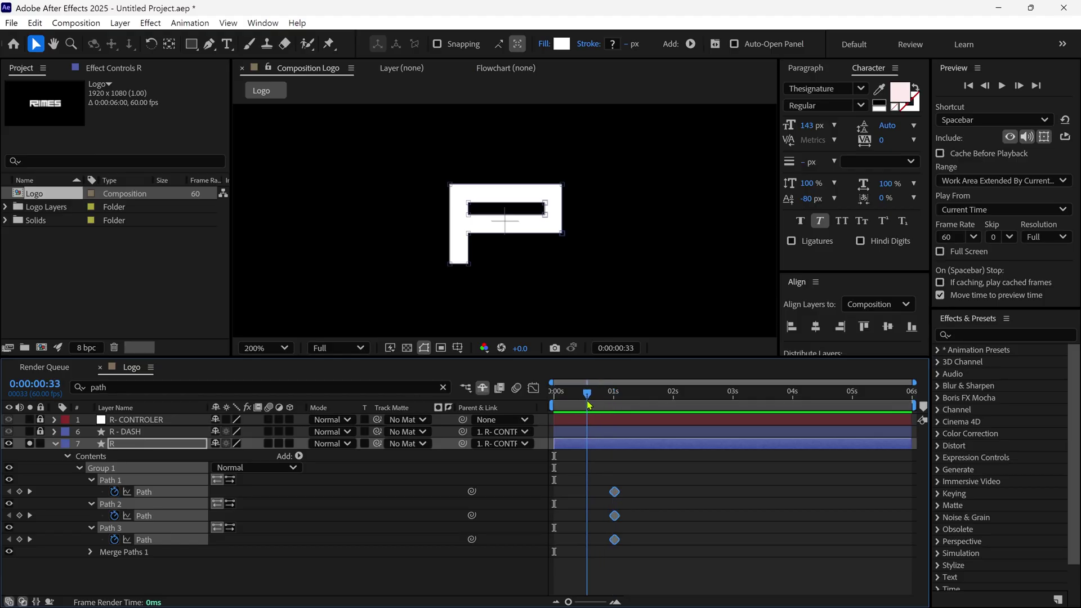
left_click(563, 190)
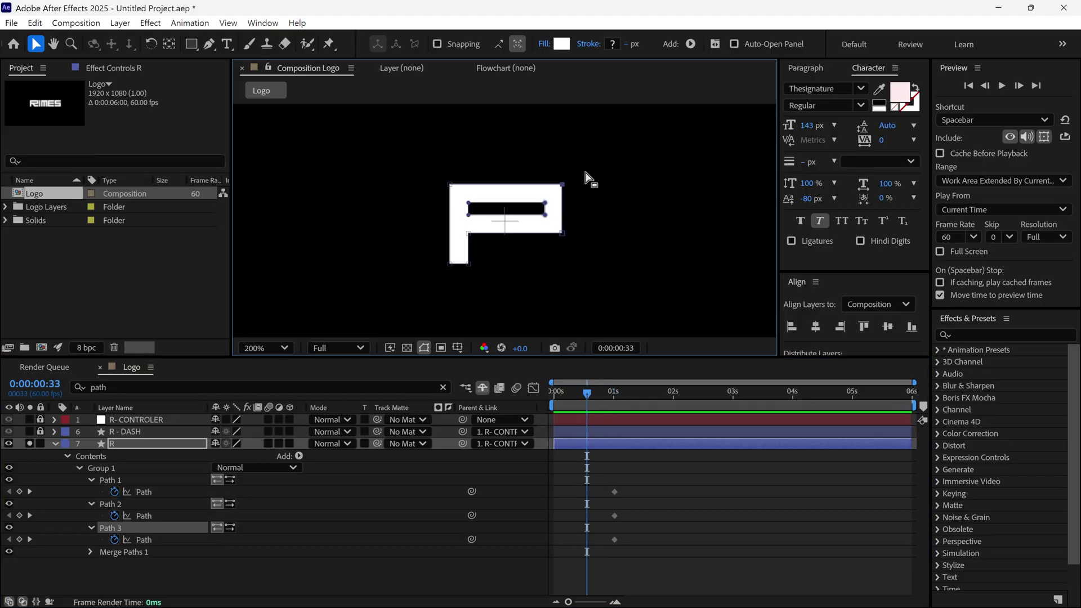
left_click_drag(593, 169, 554, 242)
key("period")
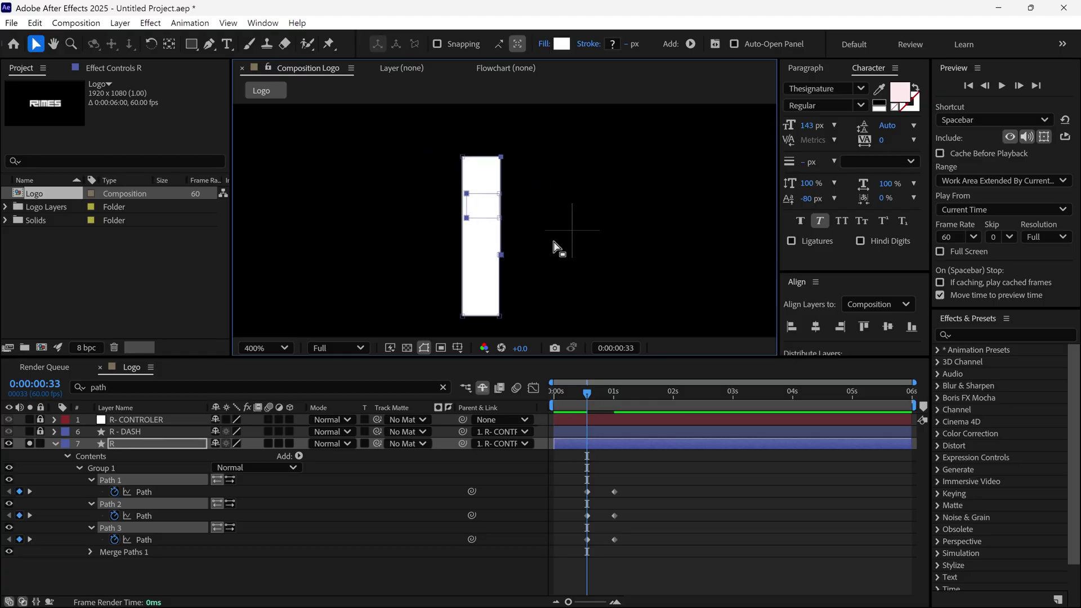
key("shift+Left")
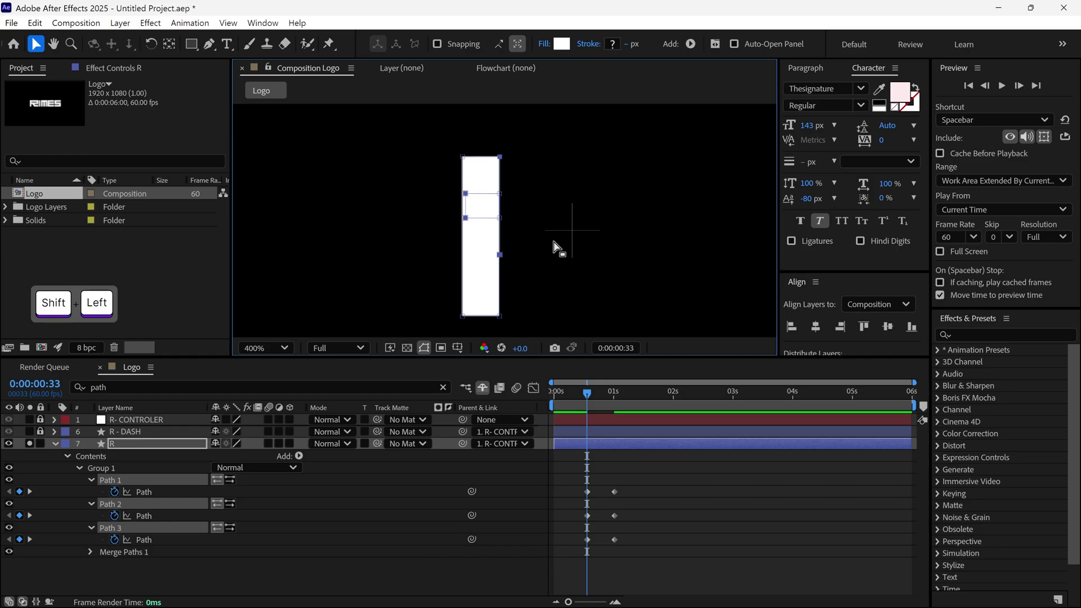
key("shift+Left")
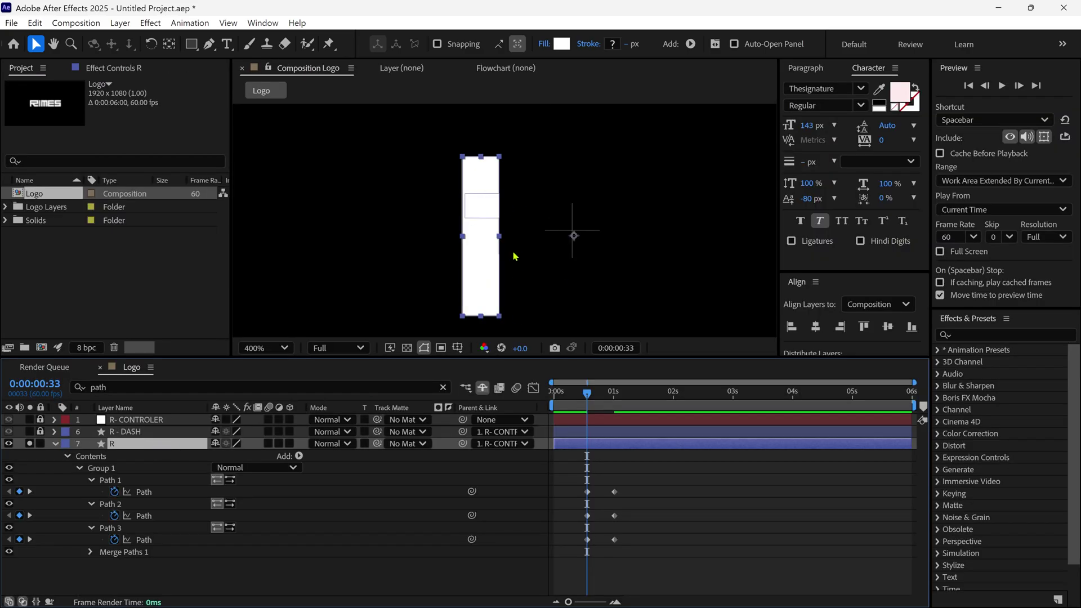
- Move the R layer's anchor point to the bottom centre of the stem and add a Scale keyframe at 0:00:00:33
key("y")
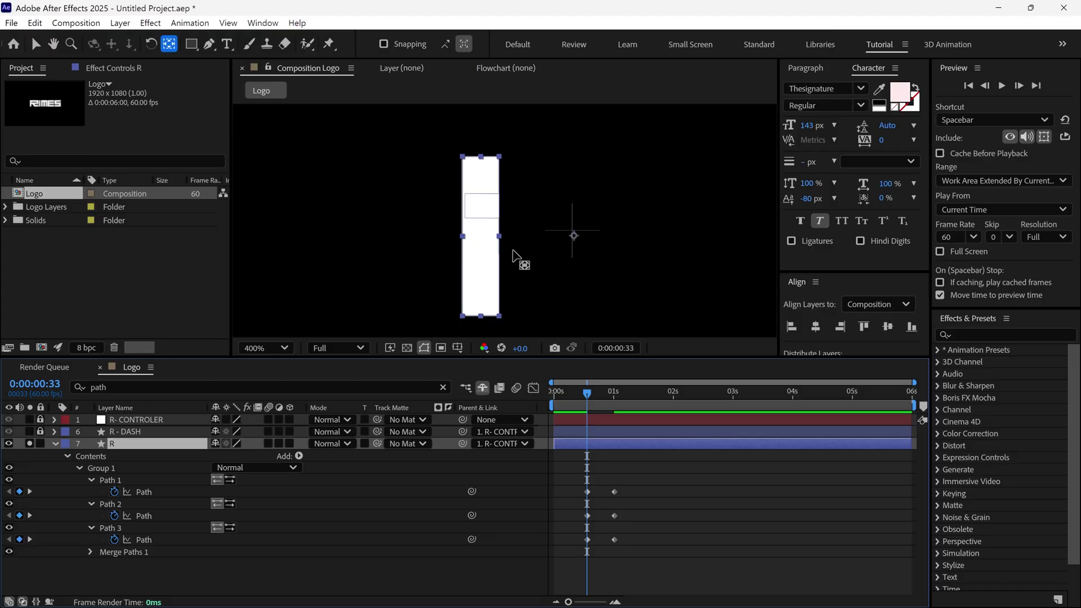
left_click_drag(579, 239, 489, 319)
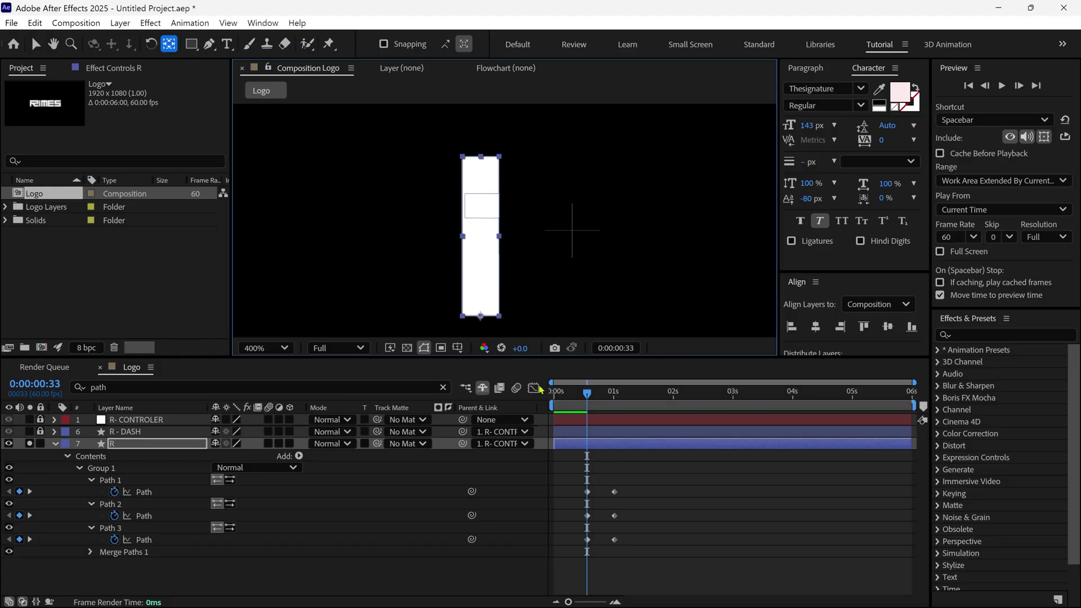
key("s")
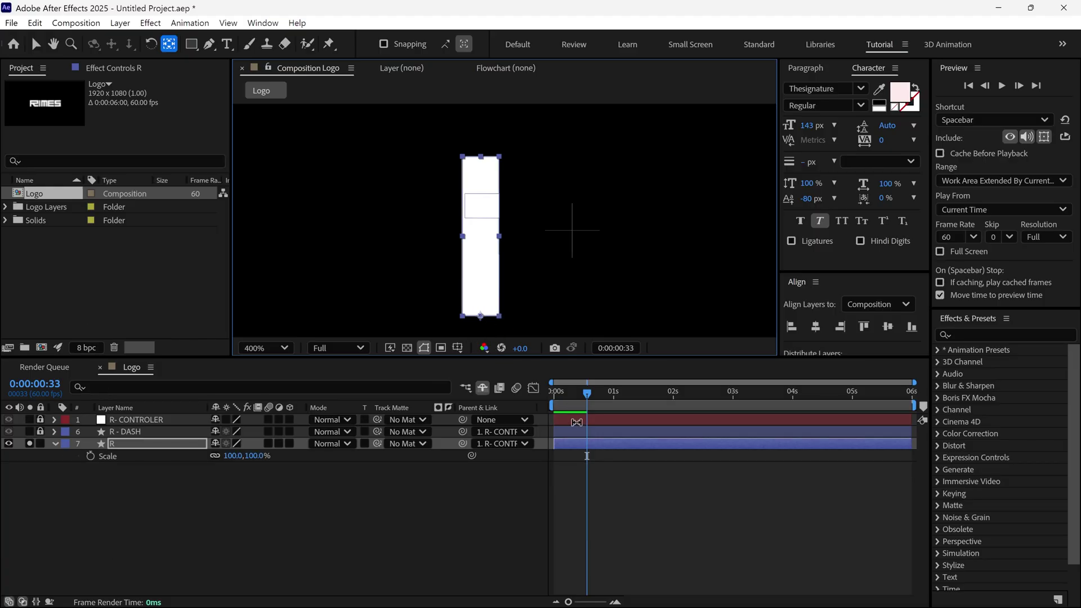
left_click(90, 455)
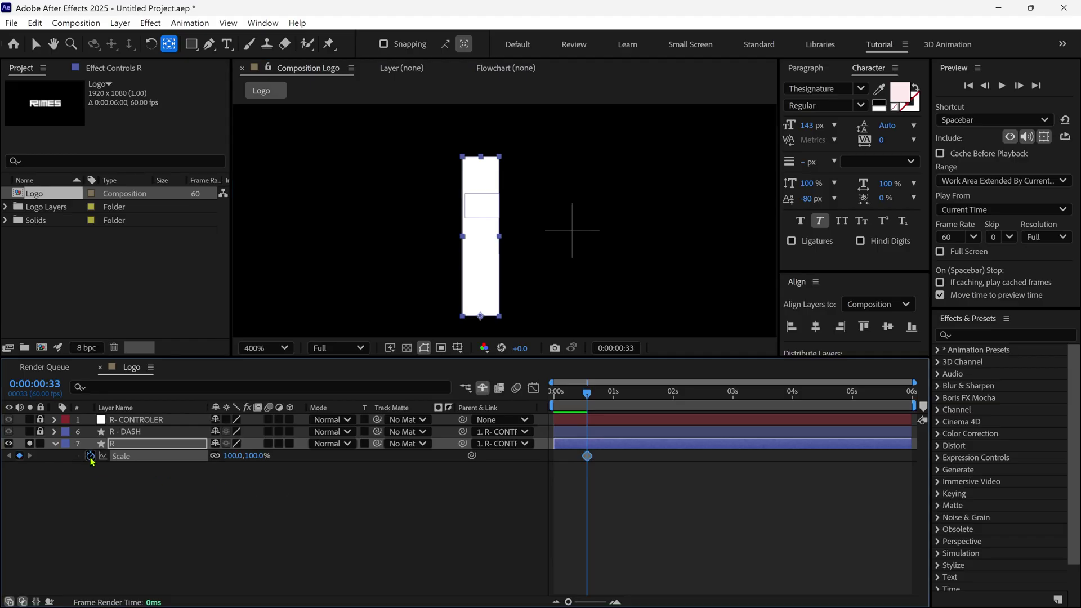
- At 0:00:00:00, unlink the R layer's Scale proportions and set its vertical scale to 0%
left_click(215, 456)
left_click_drag(590, 397, 547, 407)
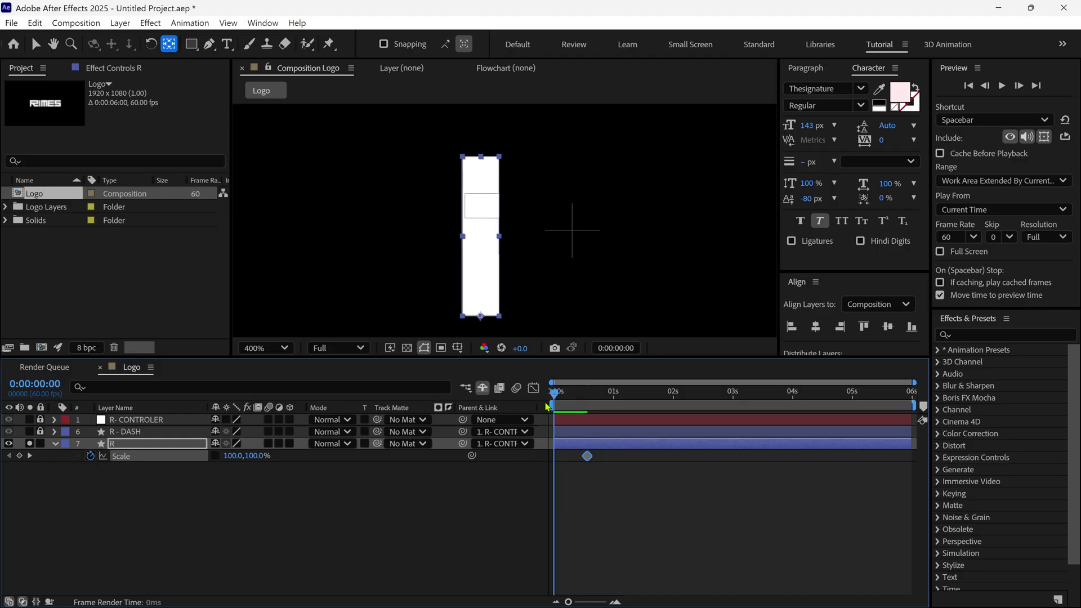
left_click_drag(258, 456, 188, 462)
left_click(253, 456)
type("0")
key("Return")
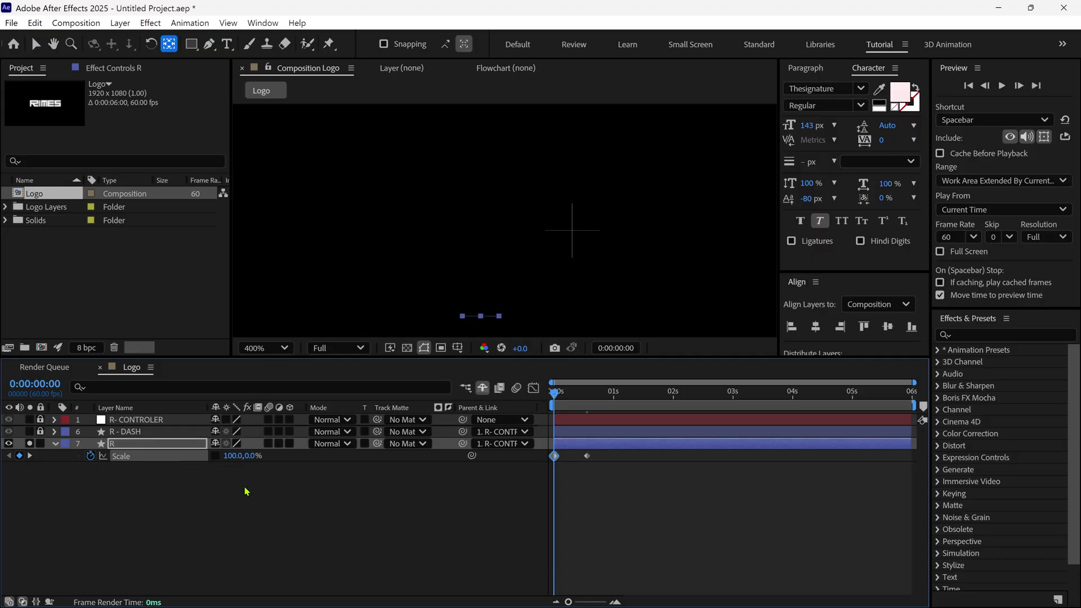
left_click_drag(548, 392, 585, 414)
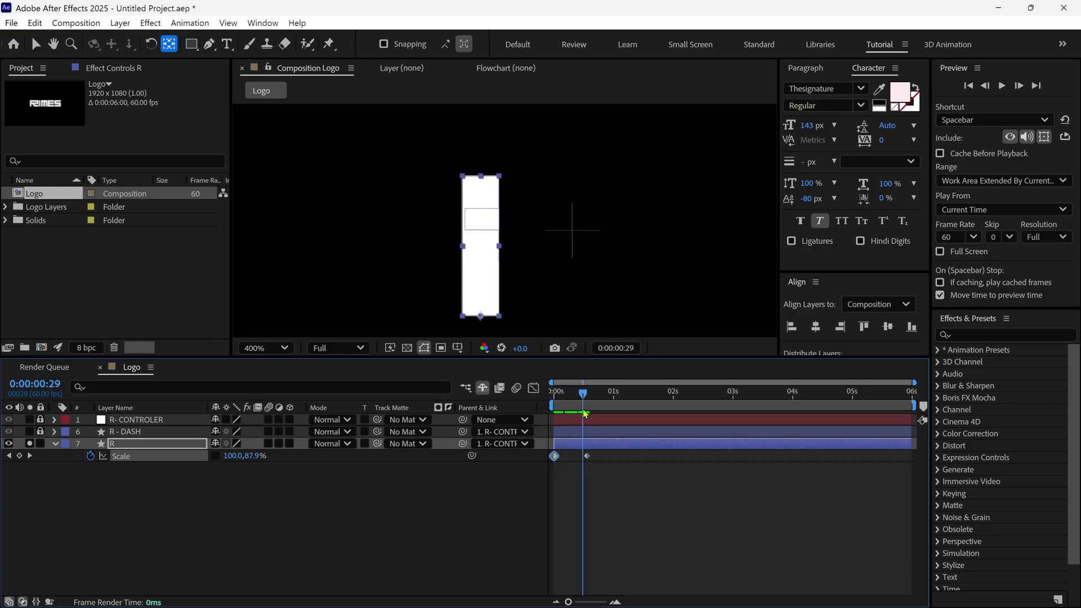
- Reveal the R layer's keyframed properties and apply Easy Ease to its two Scale keyframes
key("u")
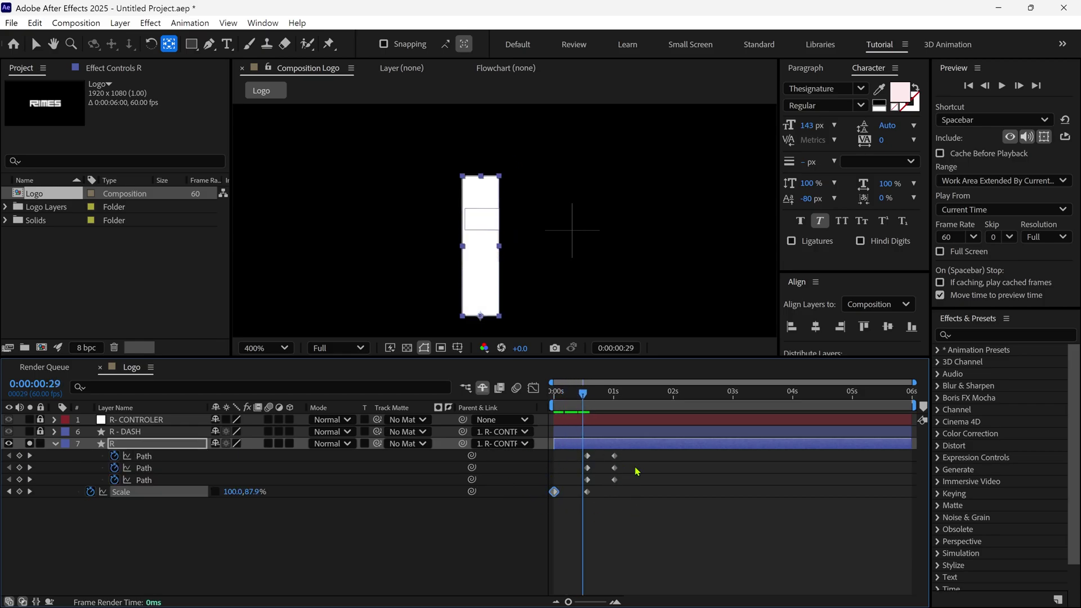
left_click_drag(639, 453, 549, 509)
right_click(554, 493)
mouse_move(675, 552)
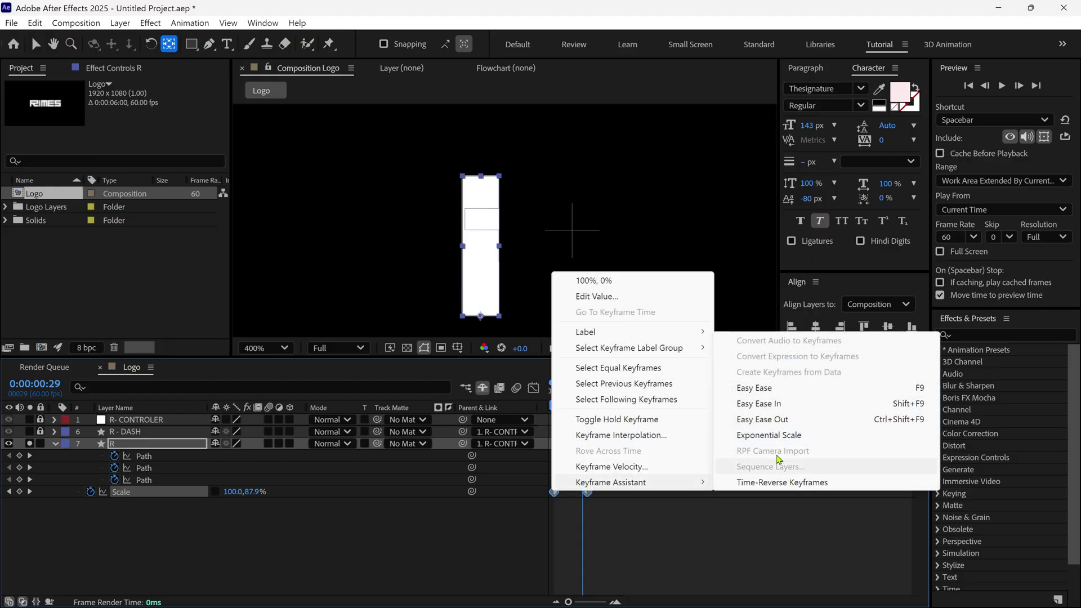
left_click(746, 388)
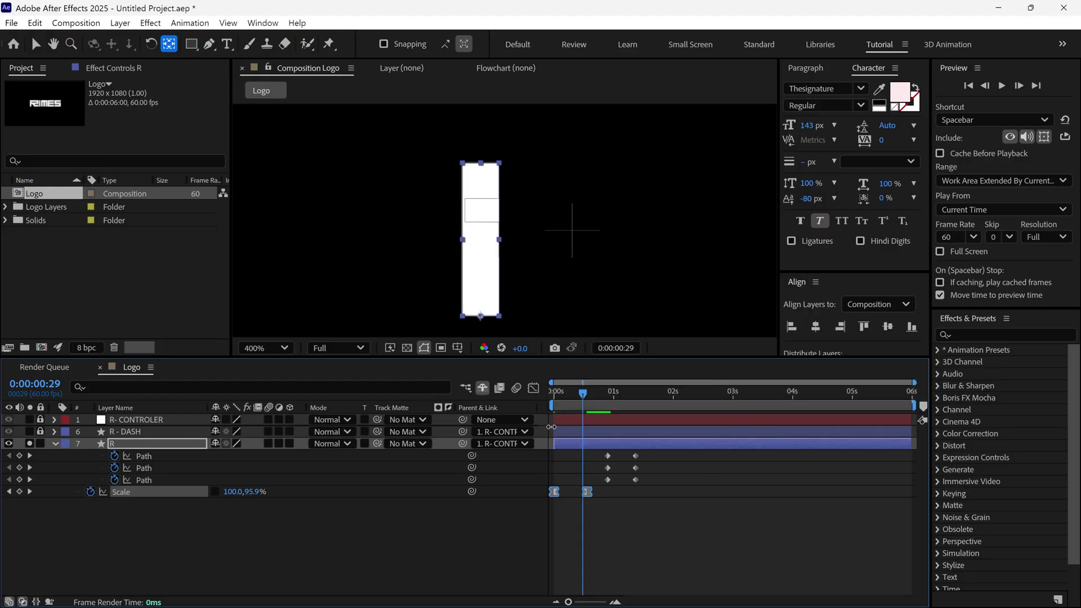
- Reshape the Scale speed graph into an early peak with a long, slow ease-out and preview the stem's growth
left_click(533, 388)
scroll(585, 462, "up", 3)
left_click_drag(719, 529, 569, 541)
key("space")
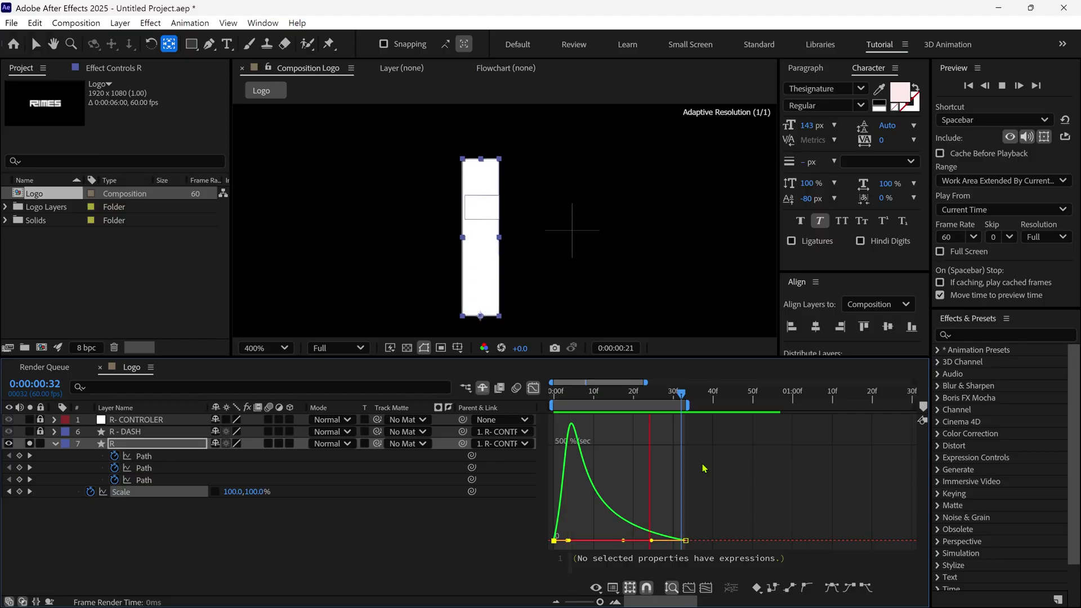
key("space")
left_click(533, 388)
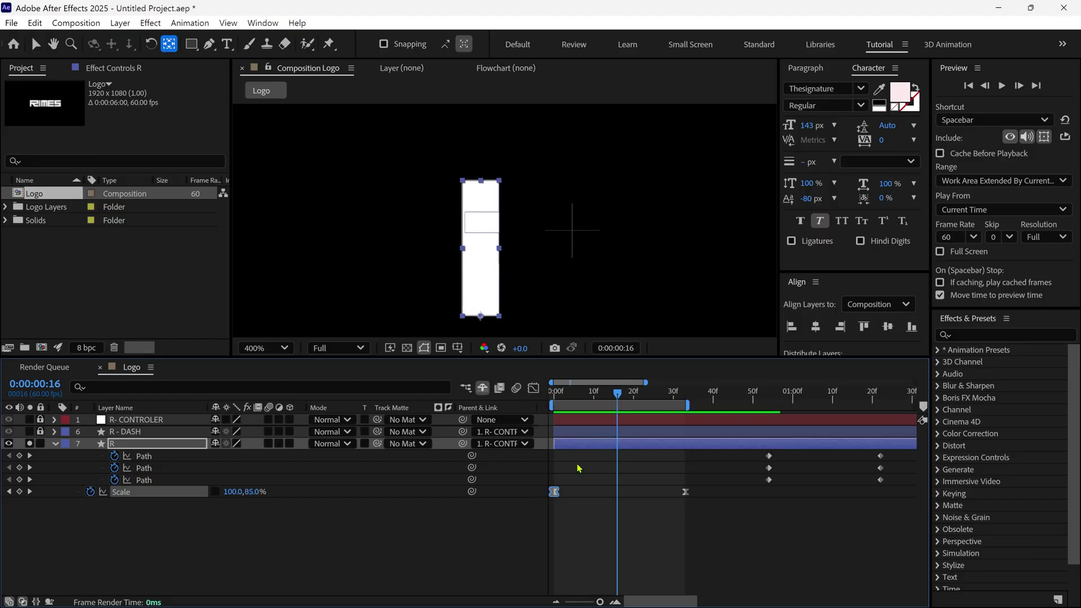
- Move all Path keyframes earlier to start just after the last Scale keyframe, and extend the work area's end to about 0:00:01:22
scroll(667, 448, "down", 5, "alt")
key("v")
left_click_drag(695, 451, 609, 462)
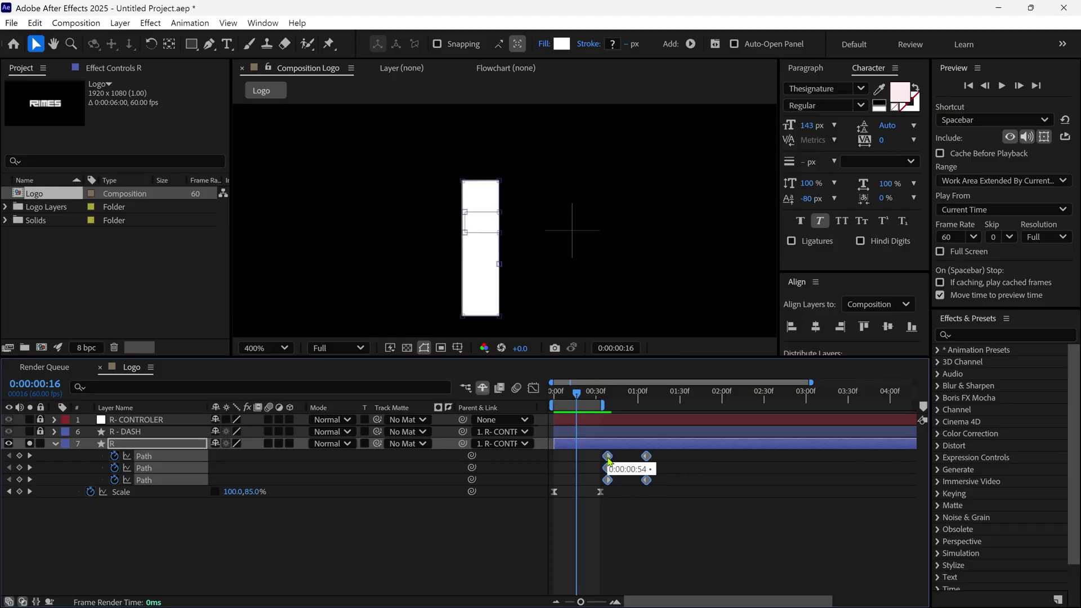
left_click_drag(602, 406, 666, 407)
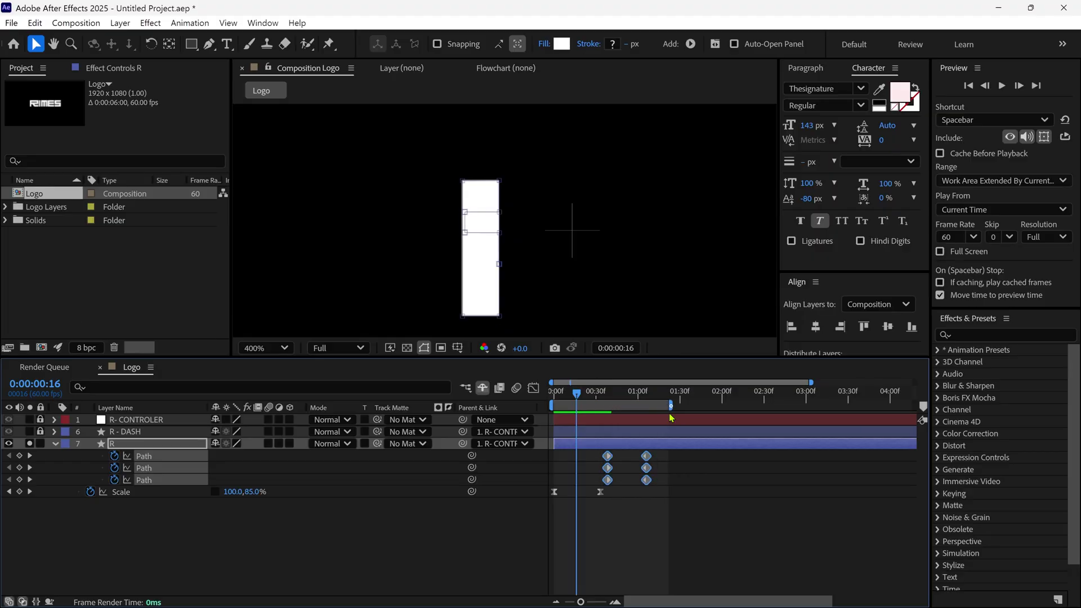
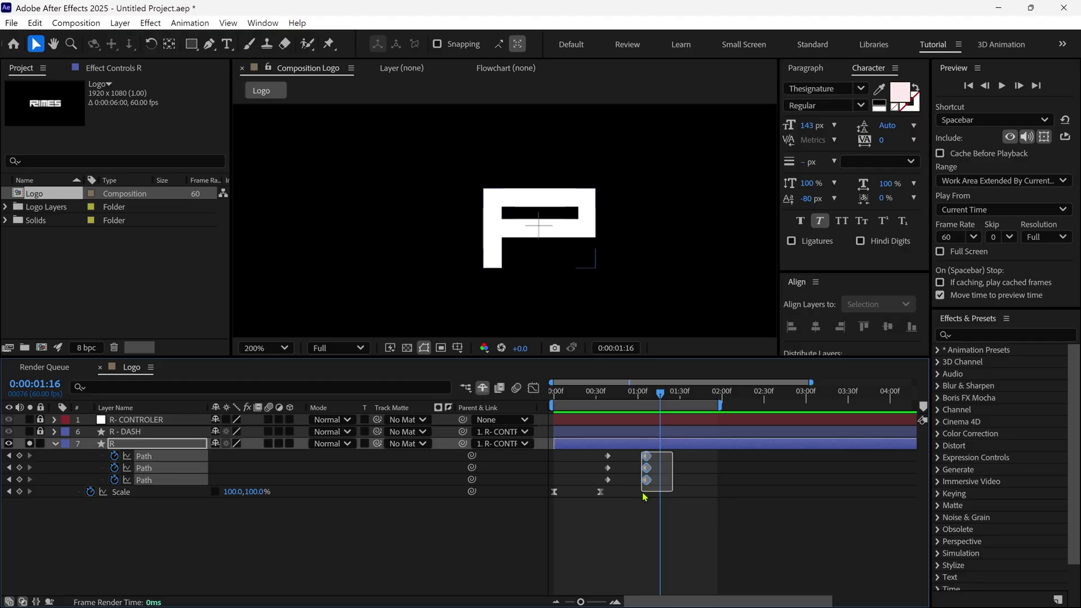
- Copy the R layer's last Path keyframes for all three paths and paste them at 0:00:01:30
key("ctrl+c")
left_click_drag(664, 400, 685, 398)
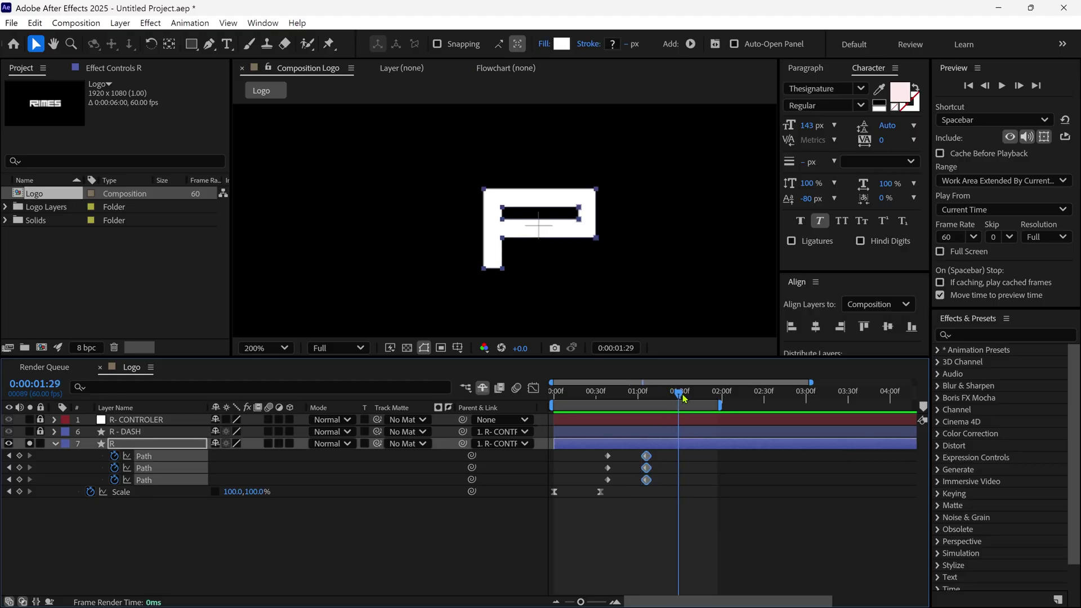
key("ctrl+v")
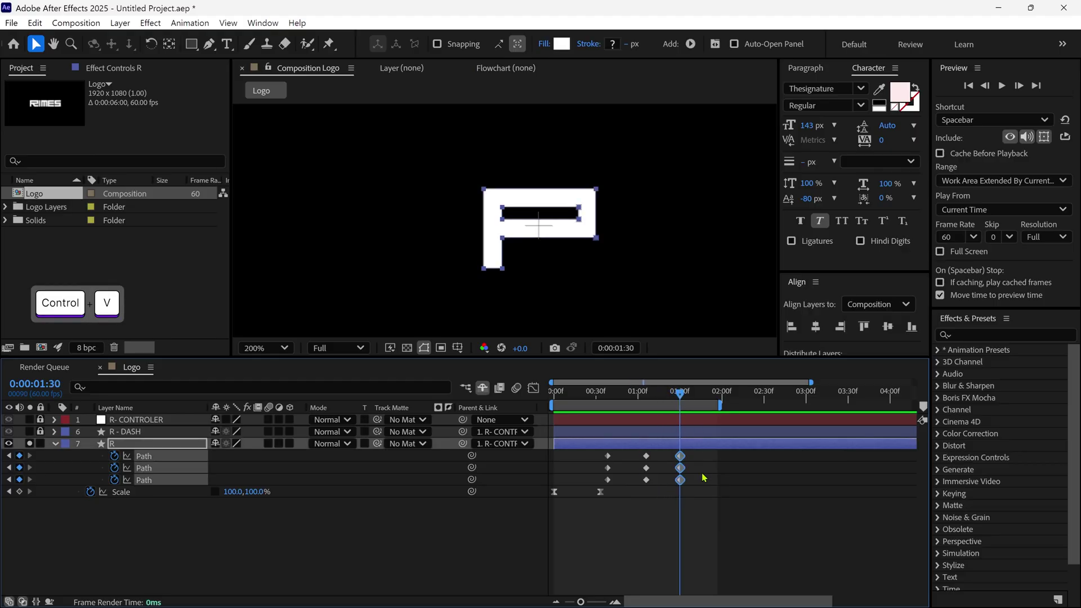
- At 0:00:01:06, pull the R bowl's right-hand outer and inner points slightly outward horizontally to create an overshoot
left_click_drag(680, 393, 654, 419)
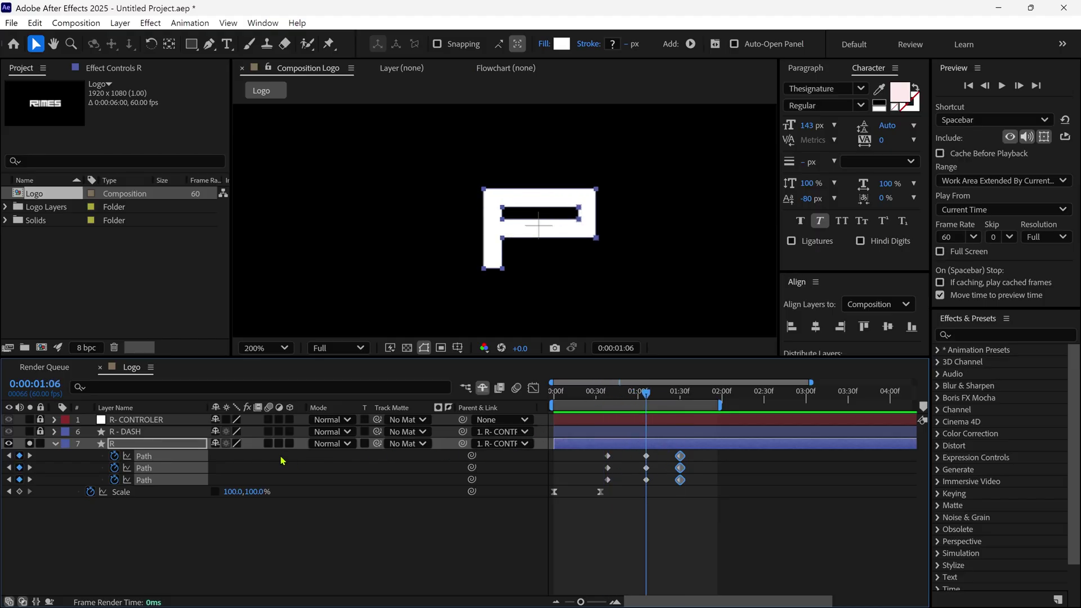
left_click(197, 446)
key("g")
left_click_drag(611, 177, 565, 247)
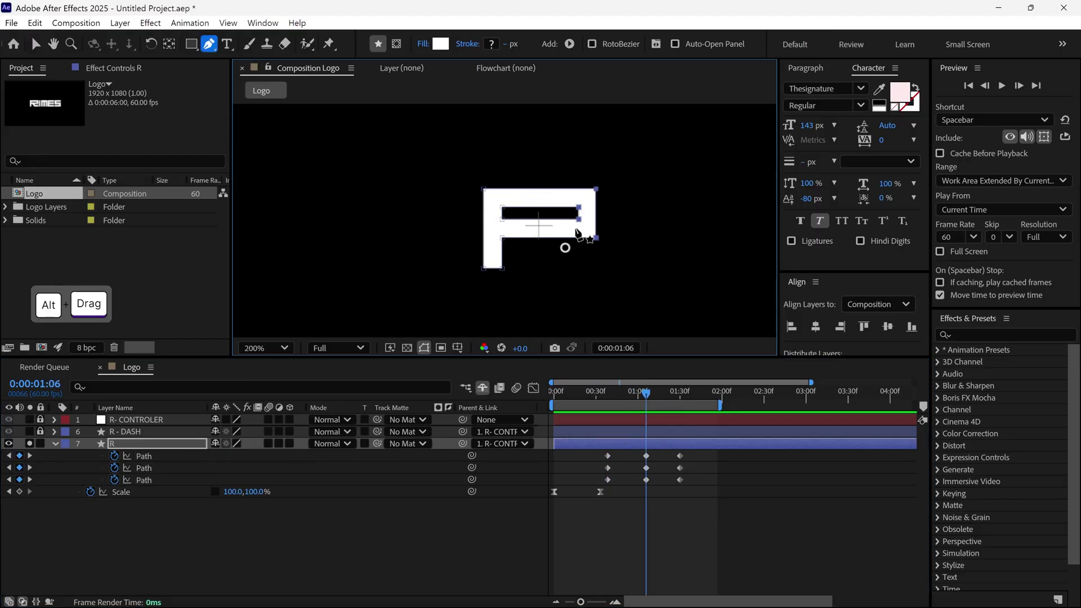
left_click_drag(580, 212, 588, 211)
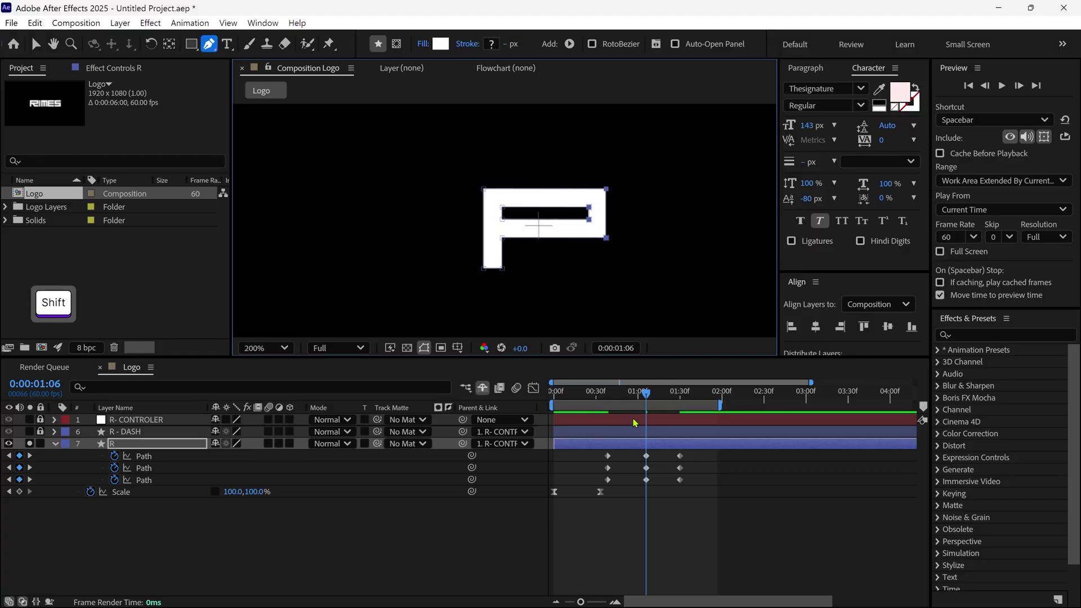
- Copy the normal-width Path keyframes of all three paths and paste them at 0:00:01:56
left_click_drag(633, 400, 664, 489)
key("ctrl+c")
key("ctrl+v")
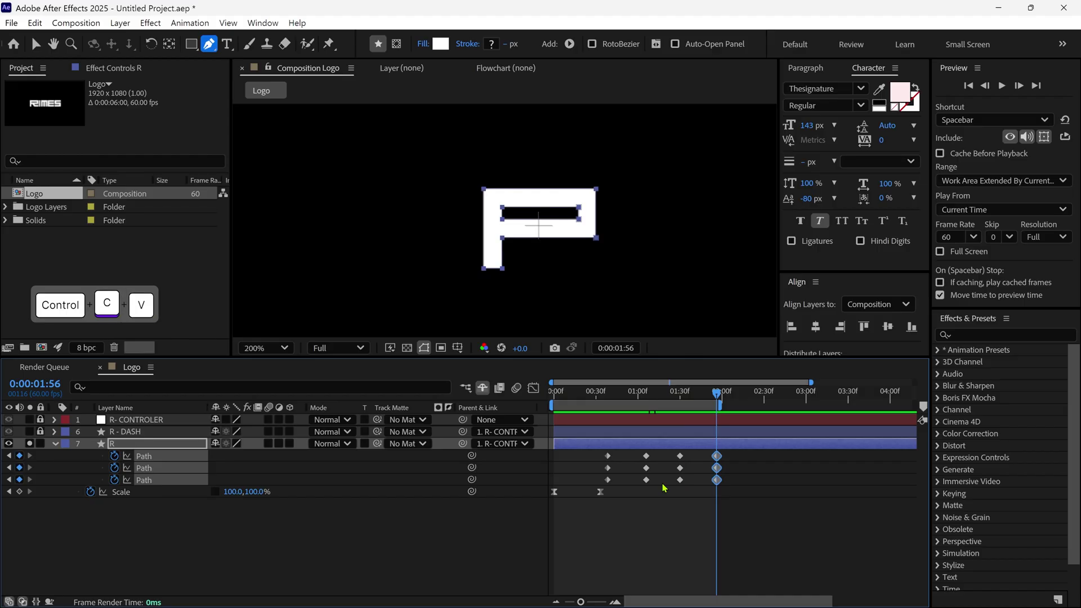
- At 0:00:01:30, push the R bowl's right-hand outer and inner points slightly inward for a rebound, and preview the motion
left_click_drag(714, 395, 685, 471)
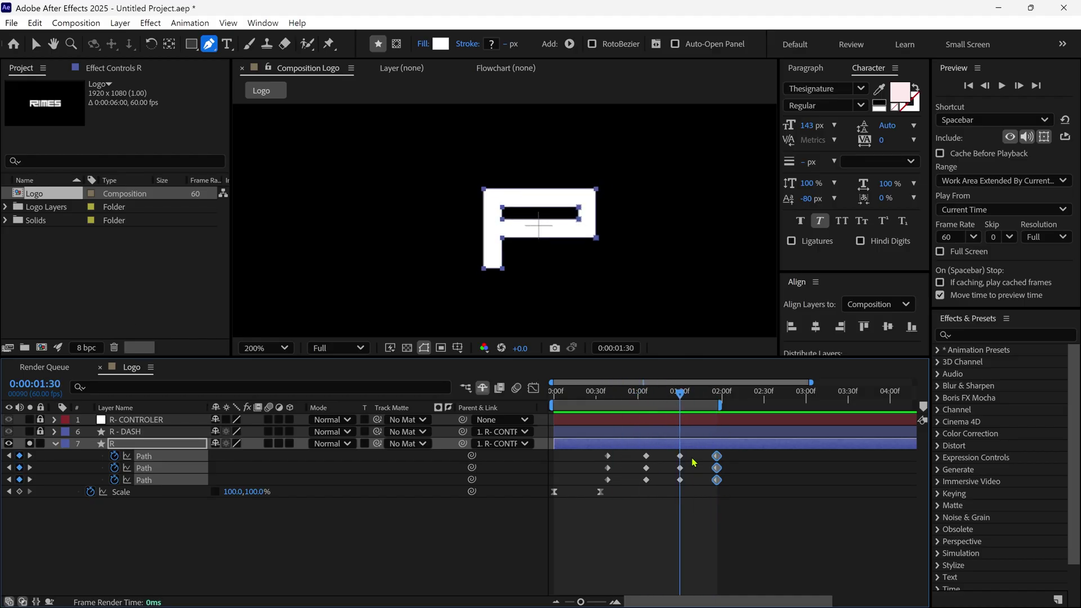
left_click(692, 461)
left_click_drag(622, 174, 569, 260)
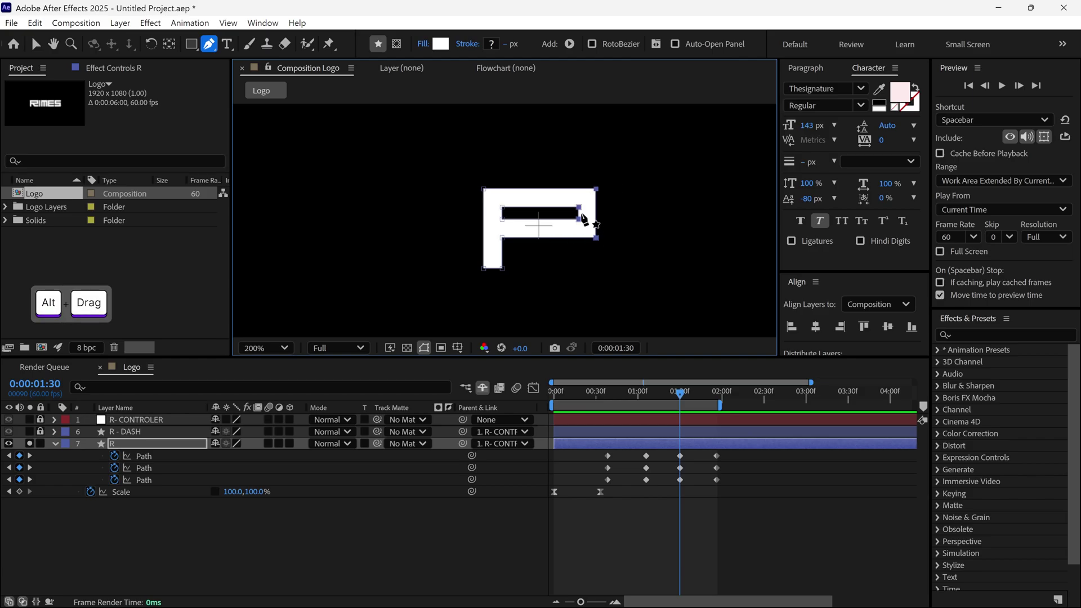
left_click_drag(581, 210, 572, 215)
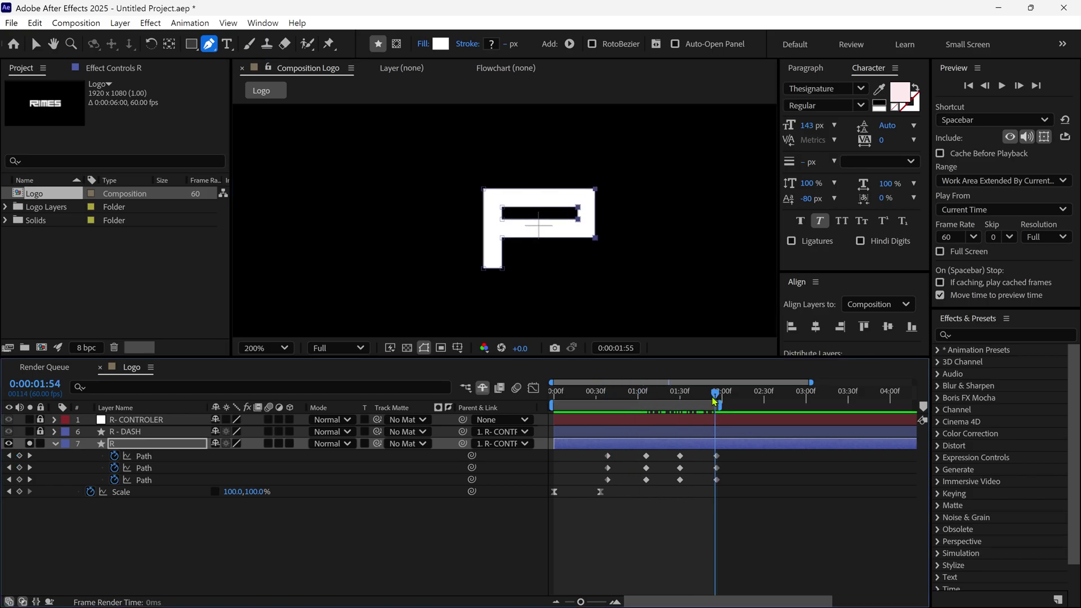
key("space")
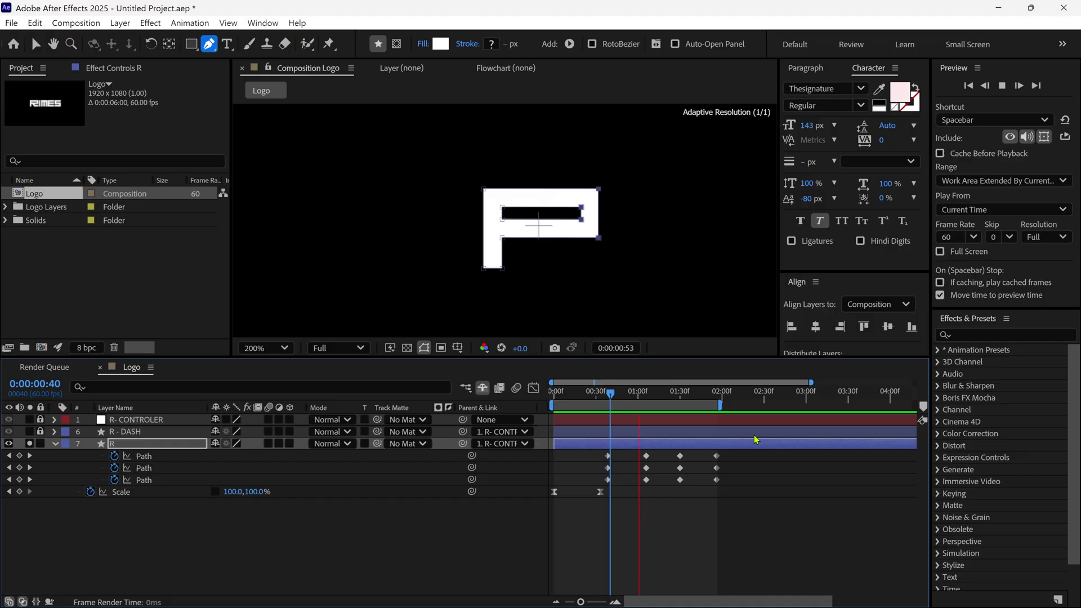
key("space")
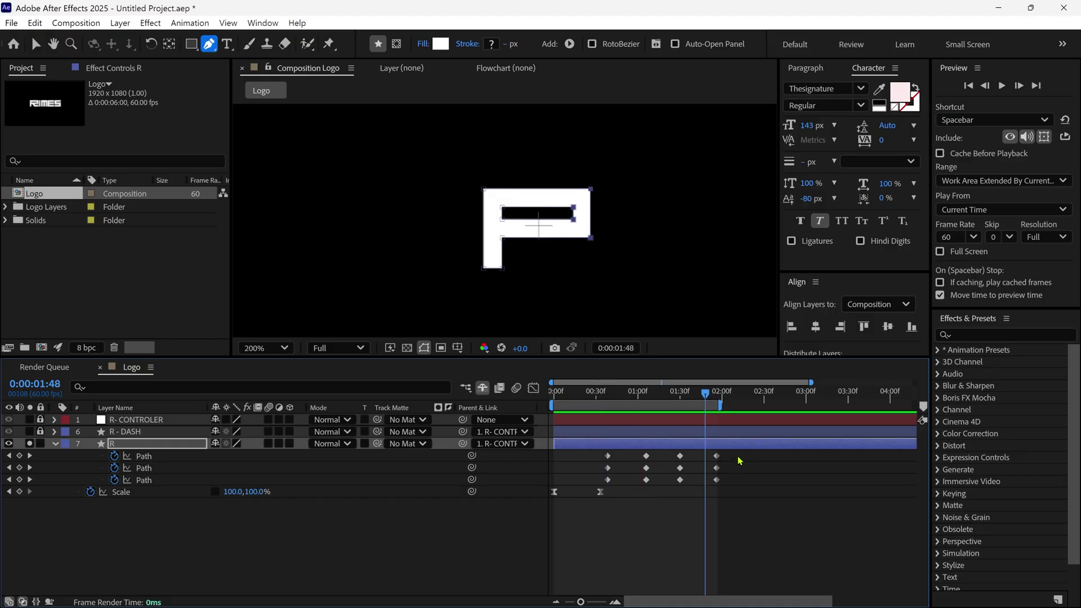
- Apply Easy Ease to all Path keyframes of the R layer's three paths
left_click_drag(738, 454, 599, 490)
right_click(608, 480)
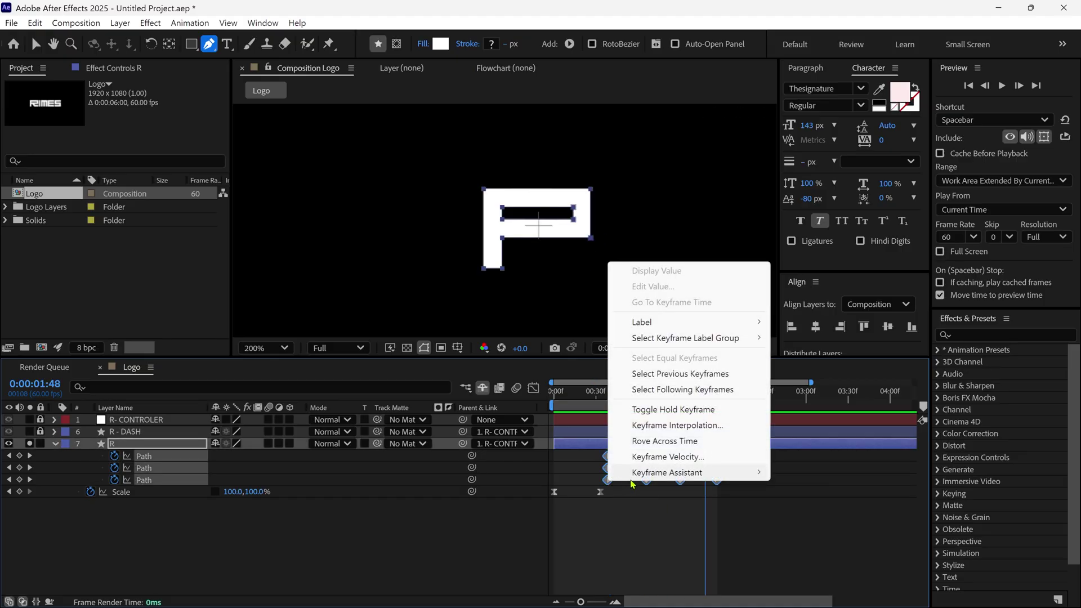
mouse_move(667, 472)
left_click(878, 377)
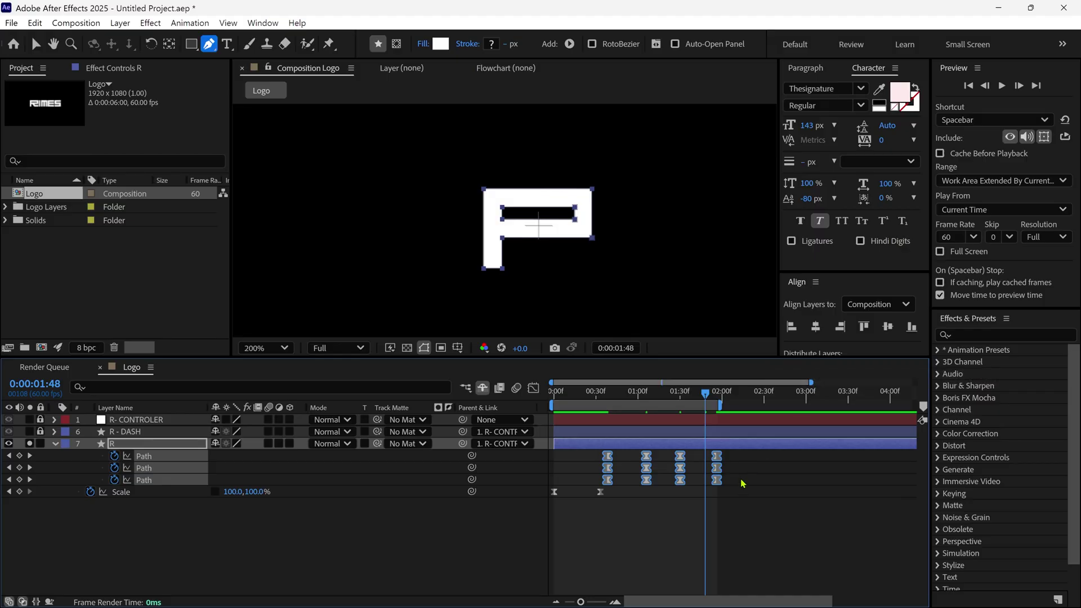
- Tighten the bounce by moving the second, third and fourth Path keyframe groups earlier, to about 1:00, 1:20 and 1:45, and preview it
mouse_move(660, 453)
left_mouse_down()
mouse_move(638, 484)
mouse_move(640, 463)
mouse_move(672, 482)
mouse_move(669, 463)
left_mouse_up()
left_click_drag(735, 458, 707, 468)
key("Home")
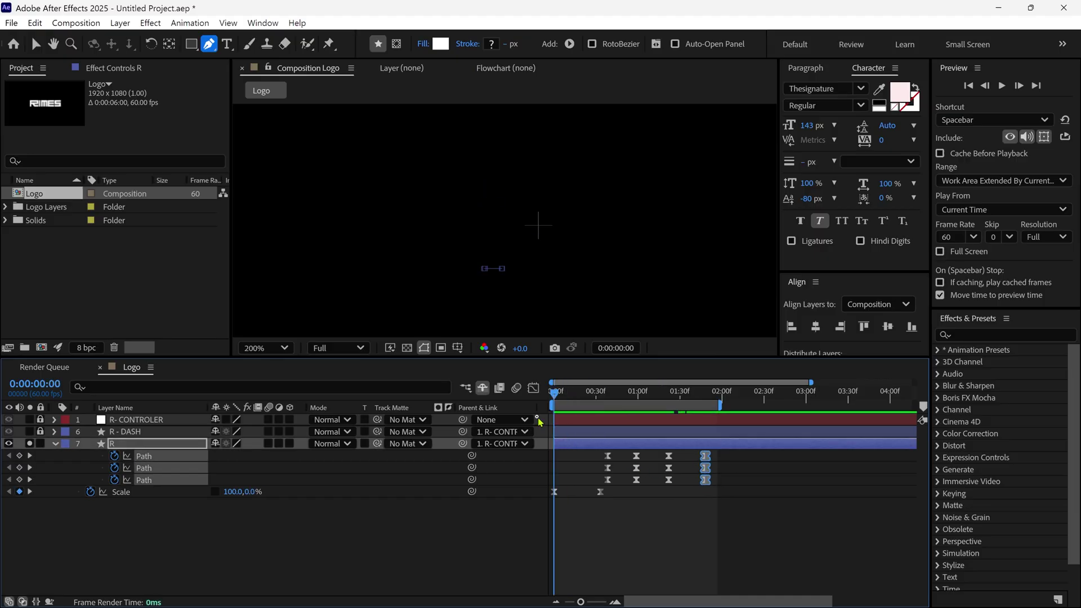
key("space")
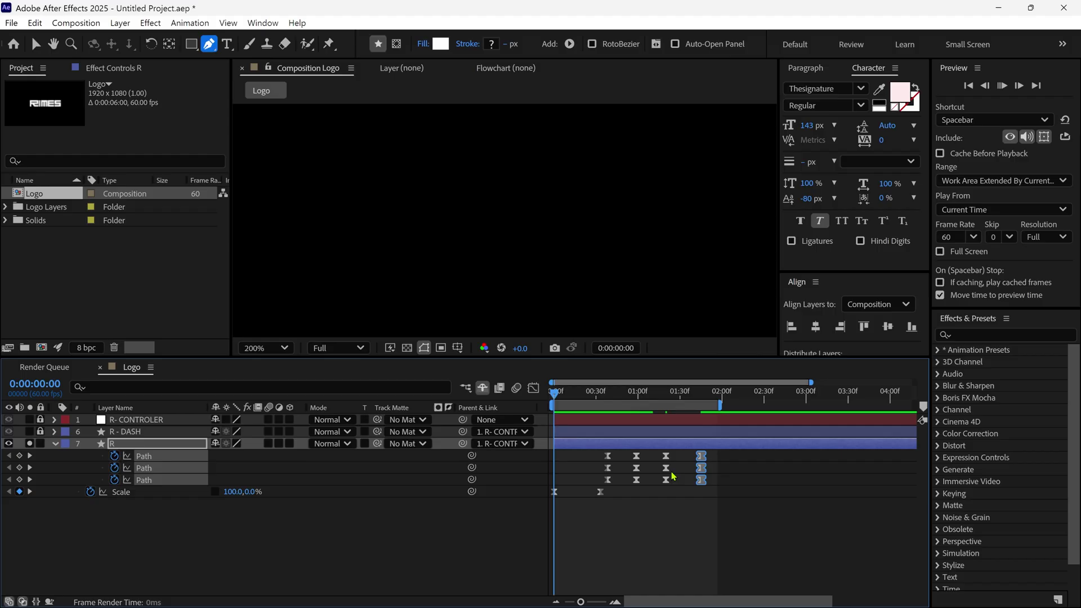
key("space")
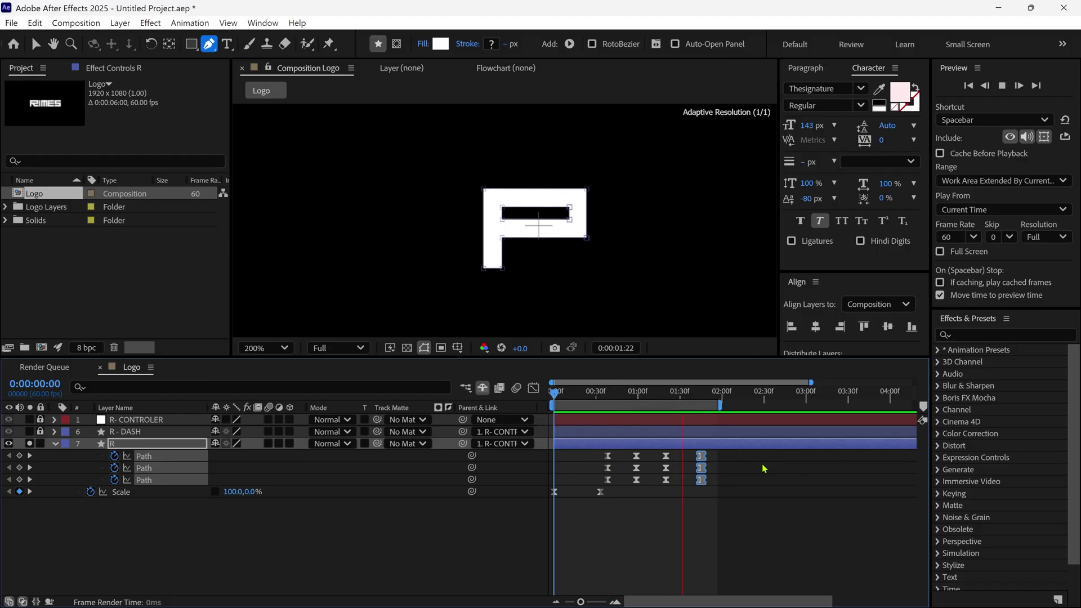
key("space")
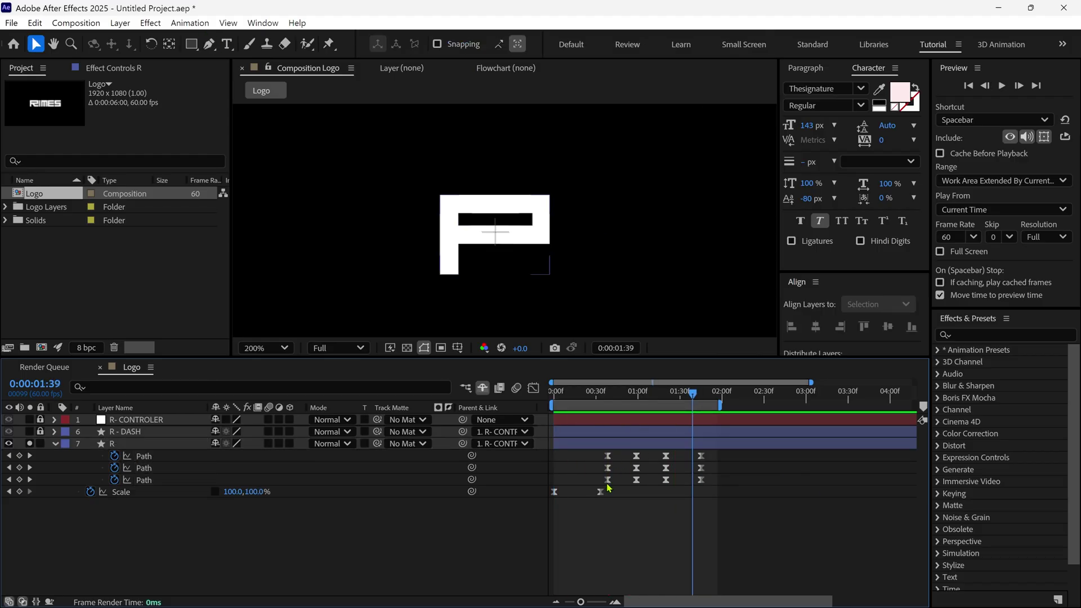
- Try delaying all keyframes of the third Path by about six frames and preview the offset
left_click(608, 482)
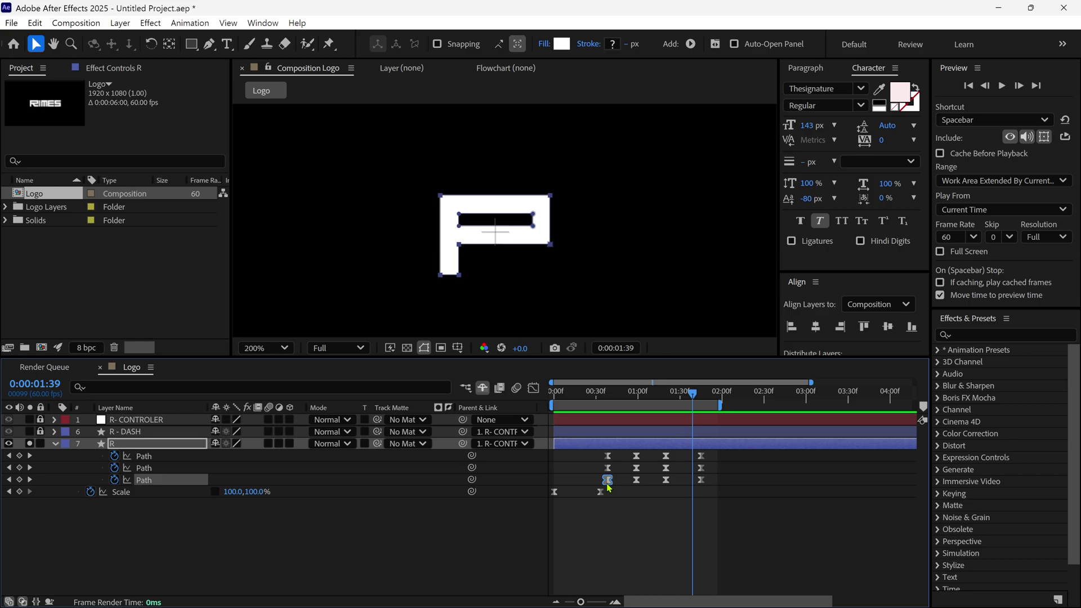
left_click_drag(715, 477, 621, 484)
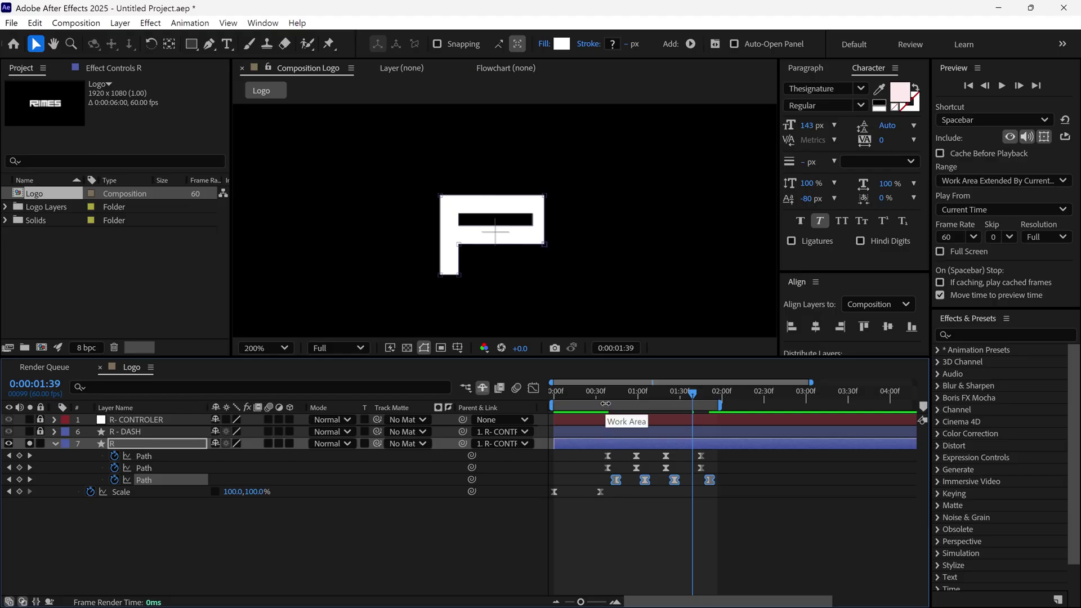
key("space")
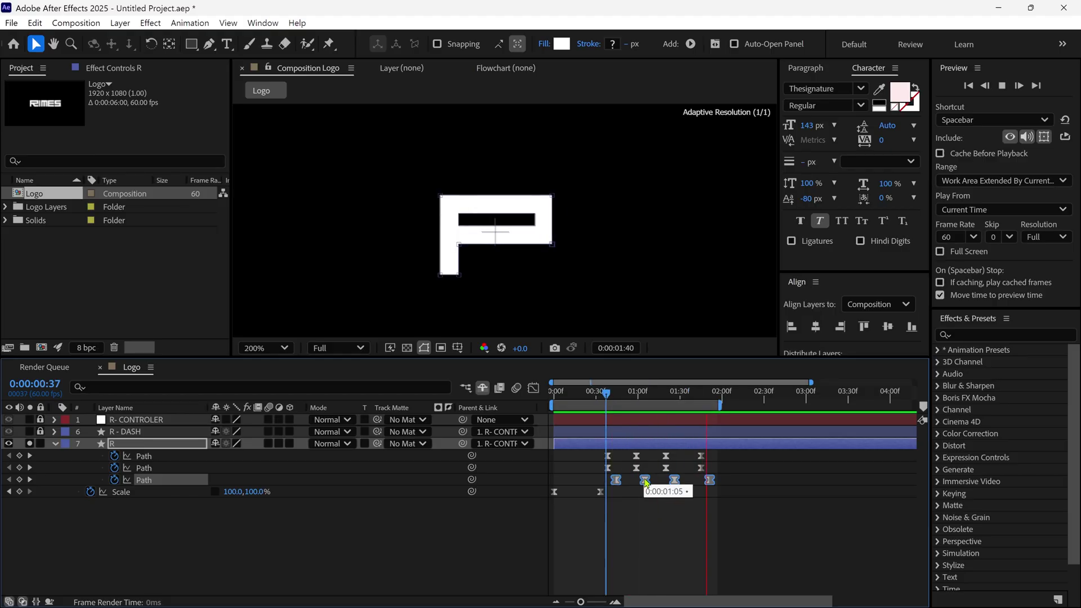
key("space")
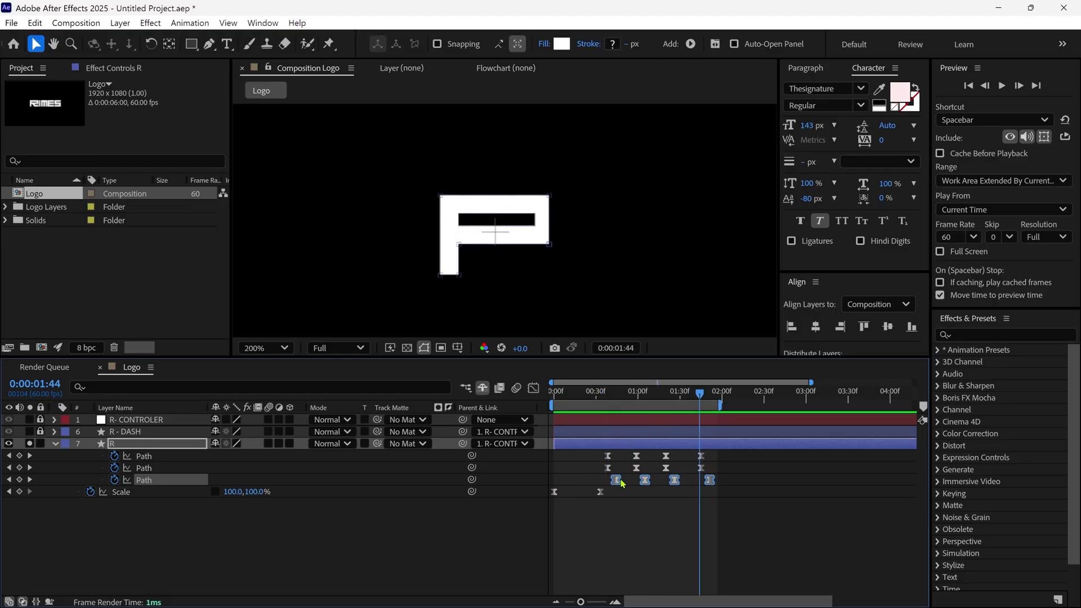
- Shift the third Path's keyframes to start about three frames before the other two paths and preview the full R animation
left_click_drag(616, 483, 605, 486)
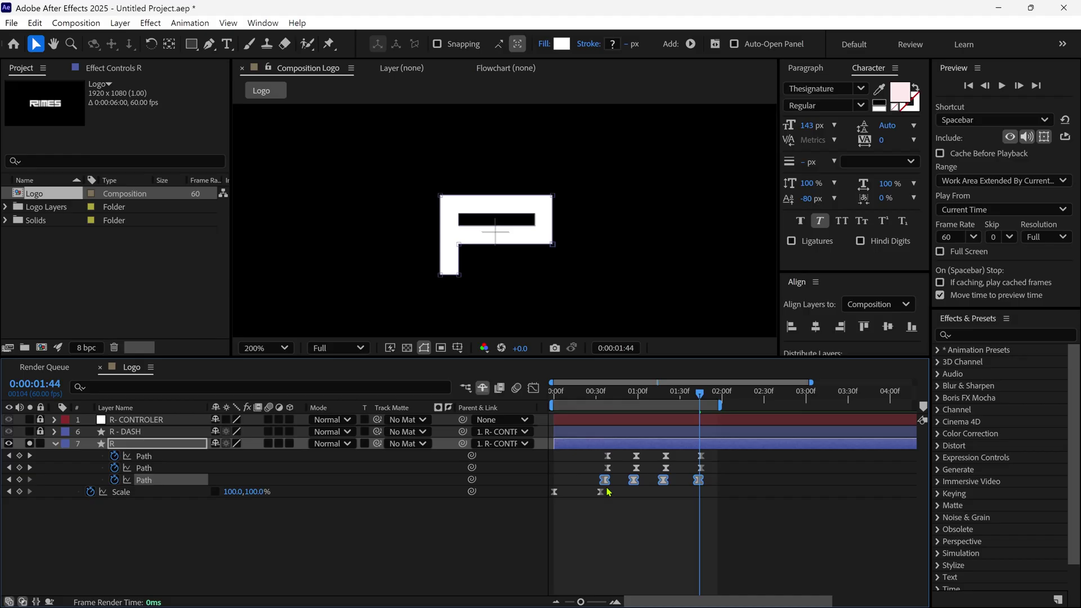
left_click(602, 398)
key("space")
key("space")
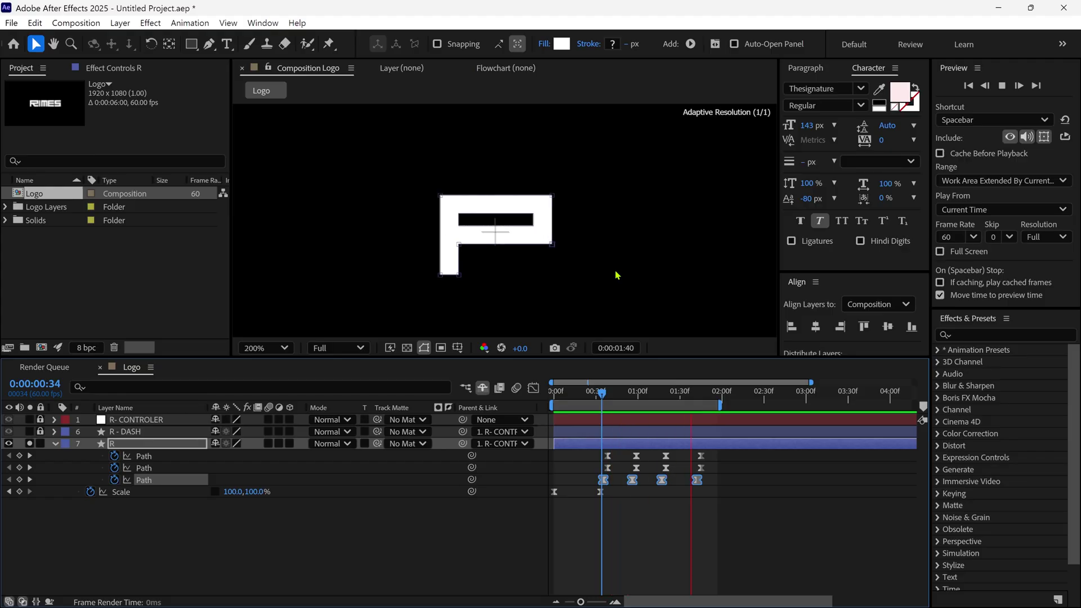
key("space")
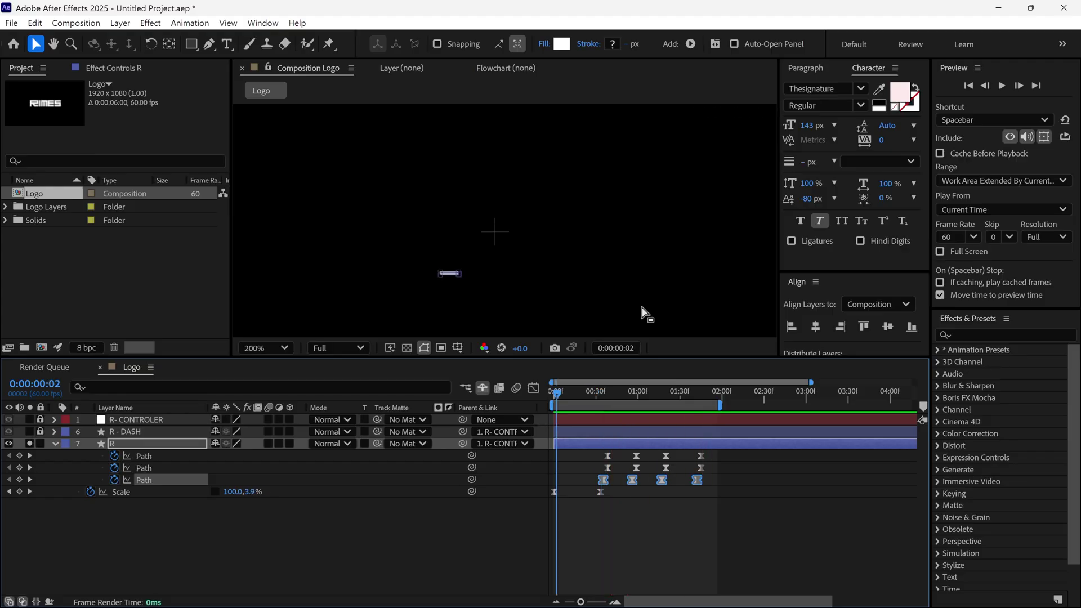
key("space")
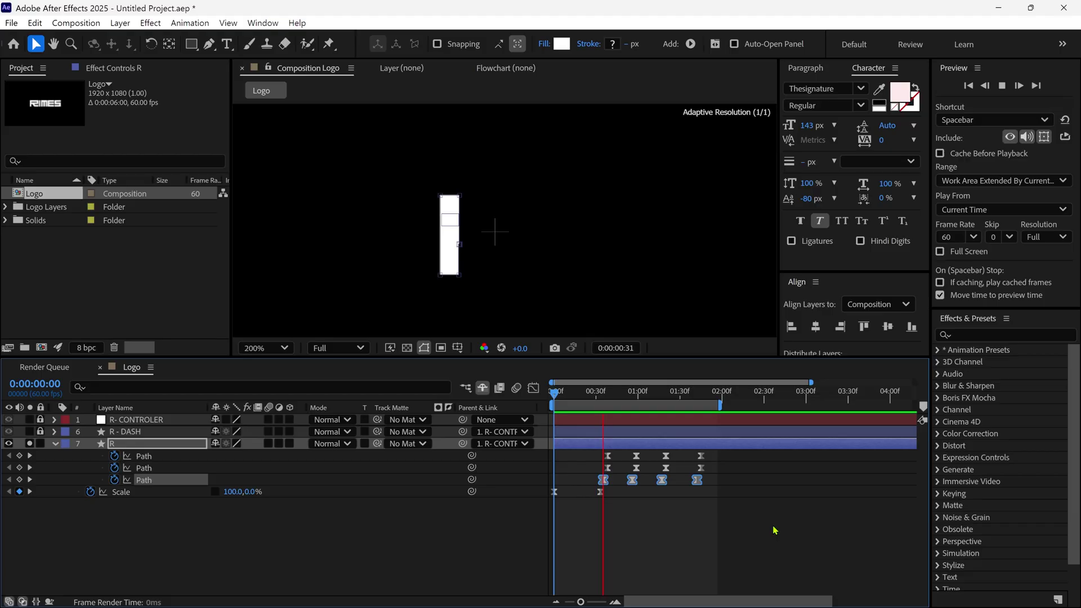
key("space")
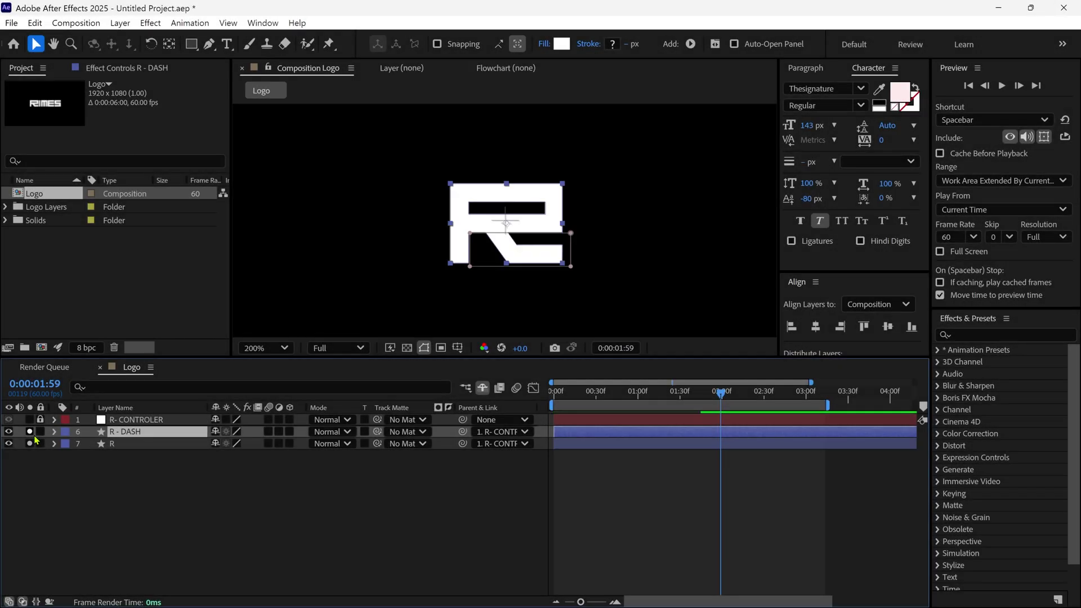
- Unsolo the R layer so only R - DASH shows, and set the Pen tool's stroke colour for a new shape to FF0000
left_click(30, 443)
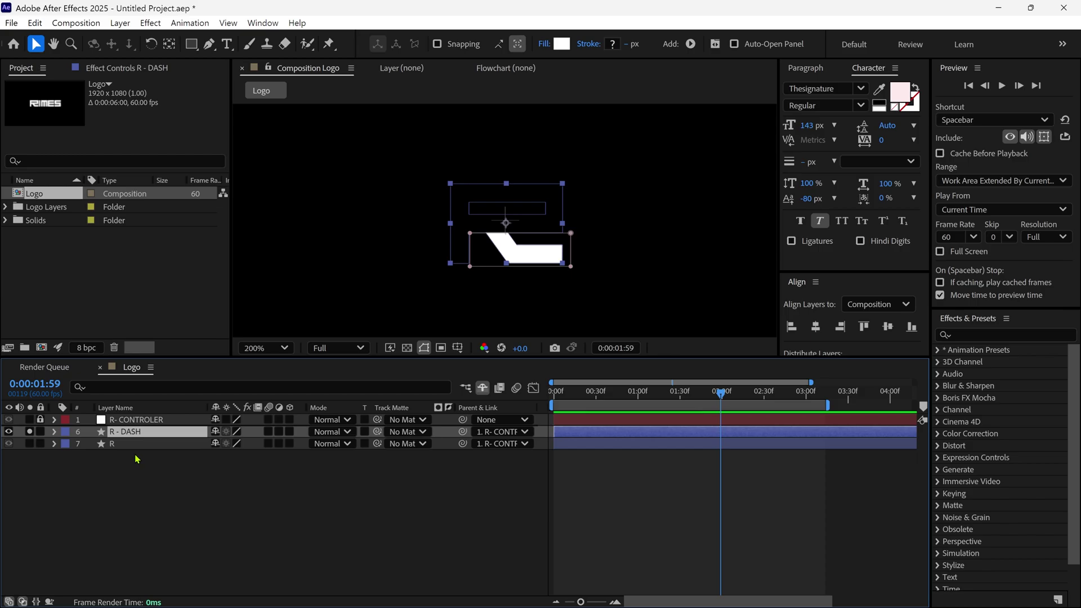
left_click(209, 44)
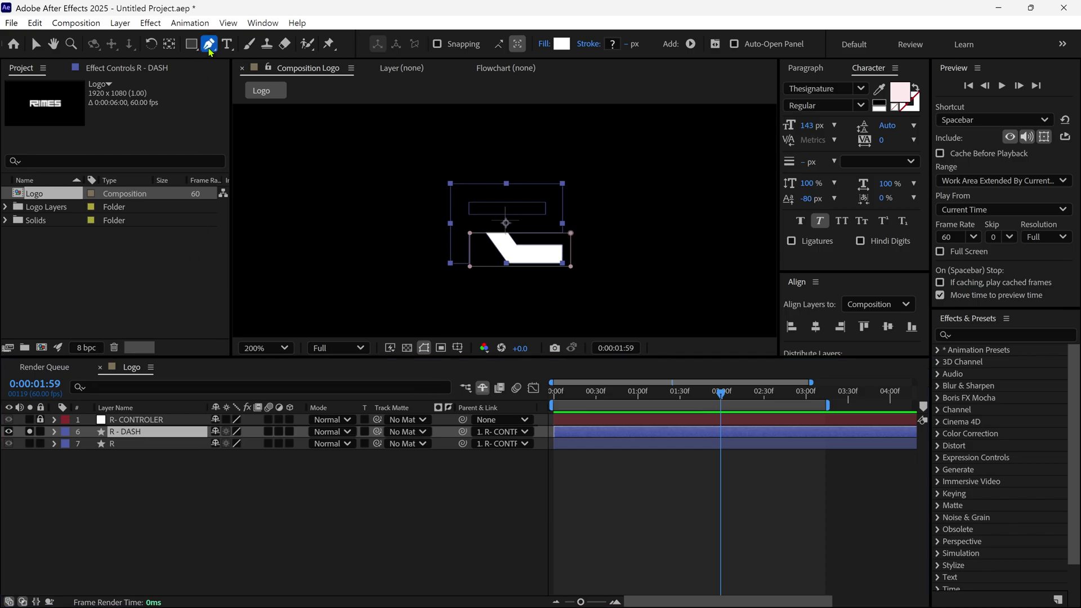
left_click(237, 476)
scroll(509, 244, "up", 4)
left_click(491, 45)
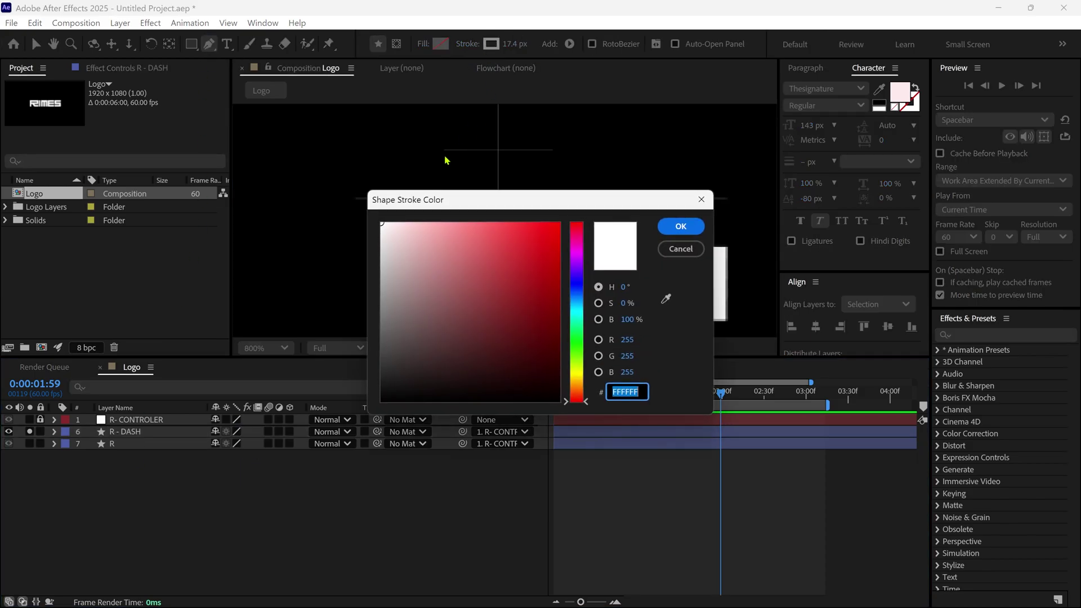
type("FF0000")
key("Return")
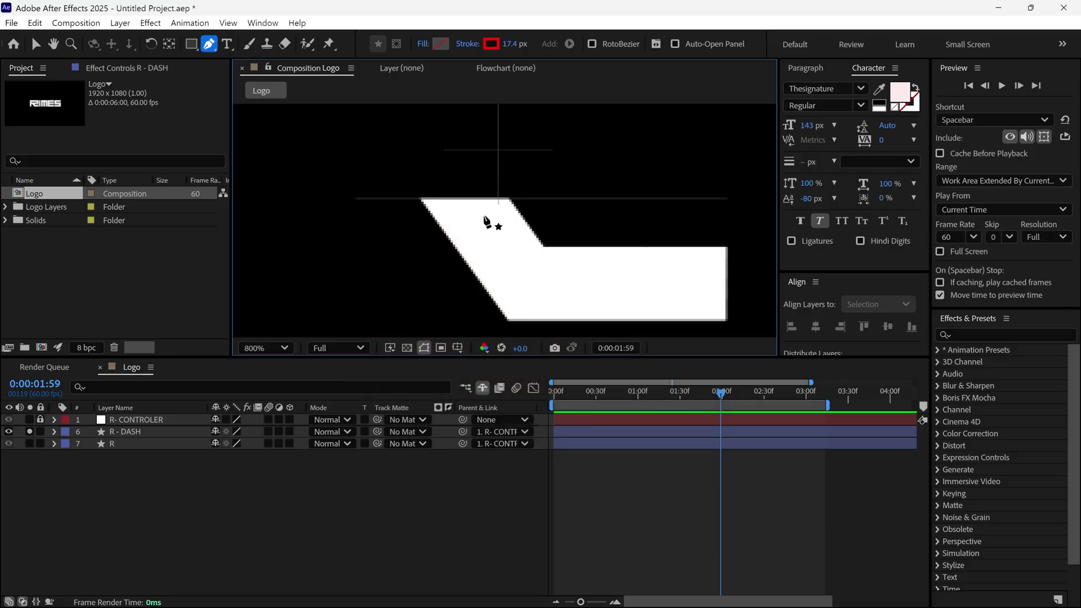
- Draw an open two-segment Pen path along the middle of the R's dash, from above its diagonal through the bend to its right end
left_click(465, 188)
left_click(520, 278)
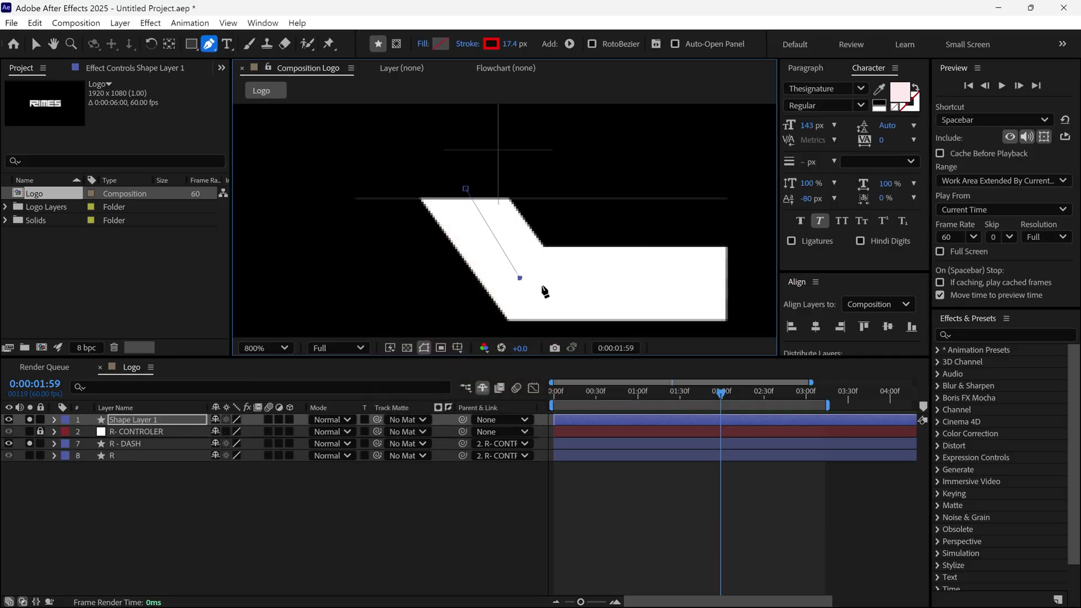
left_click(736, 285)
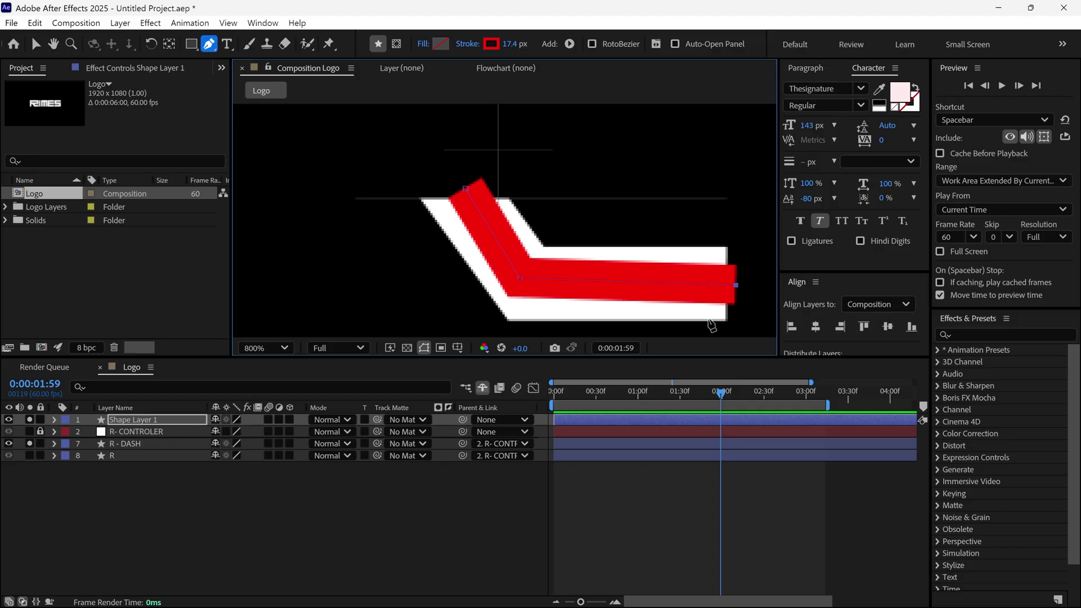
- Widen the red stroke to 37.1 px and reposition the path's start and bend points so the stroke covers the dash
mouse_move(510, 45)
left_mouse_down()
mouse_move(545, 50)
mouse_move(529, 56)
left_mouse_up()
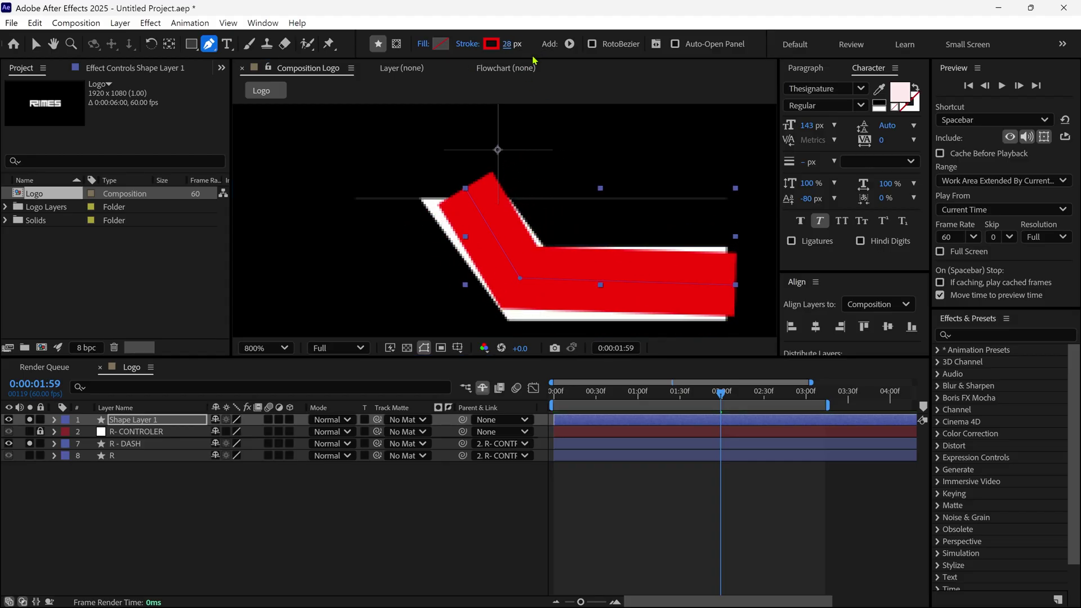
left_click_drag(464, 188, 442, 163)
left_click_drag(520, 279, 529, 285)
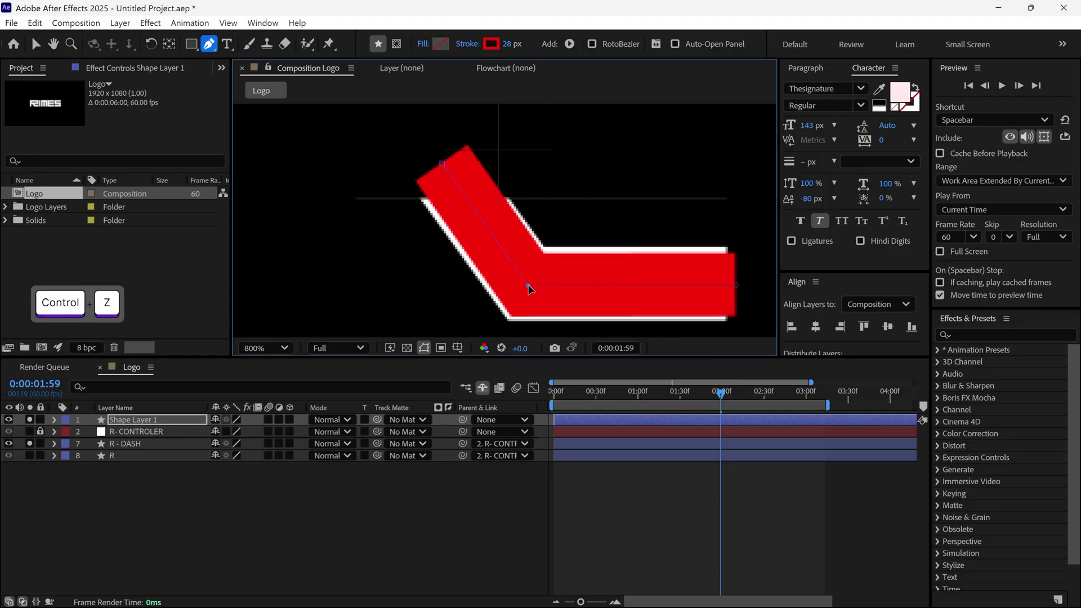
left_click_drag(513, 55, 535, 55)
- Trim the red stroke layer's start to 0:00:01:59 and rename the layer "R- DASH - REVEAL"
key("comma")
key("alt+bracketleft")
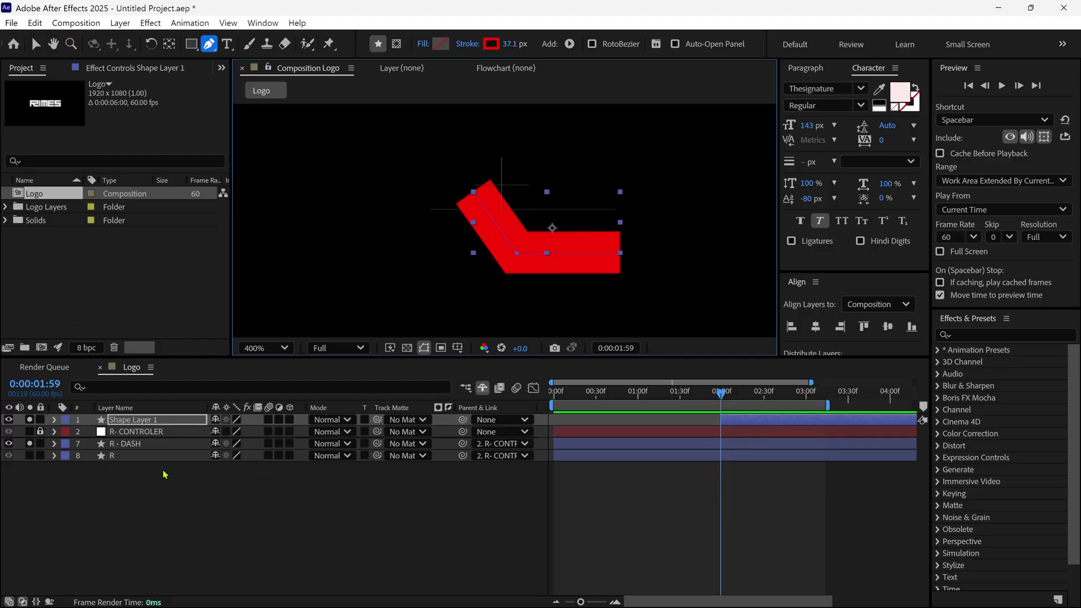
left_click(129, 421)
key("Return")
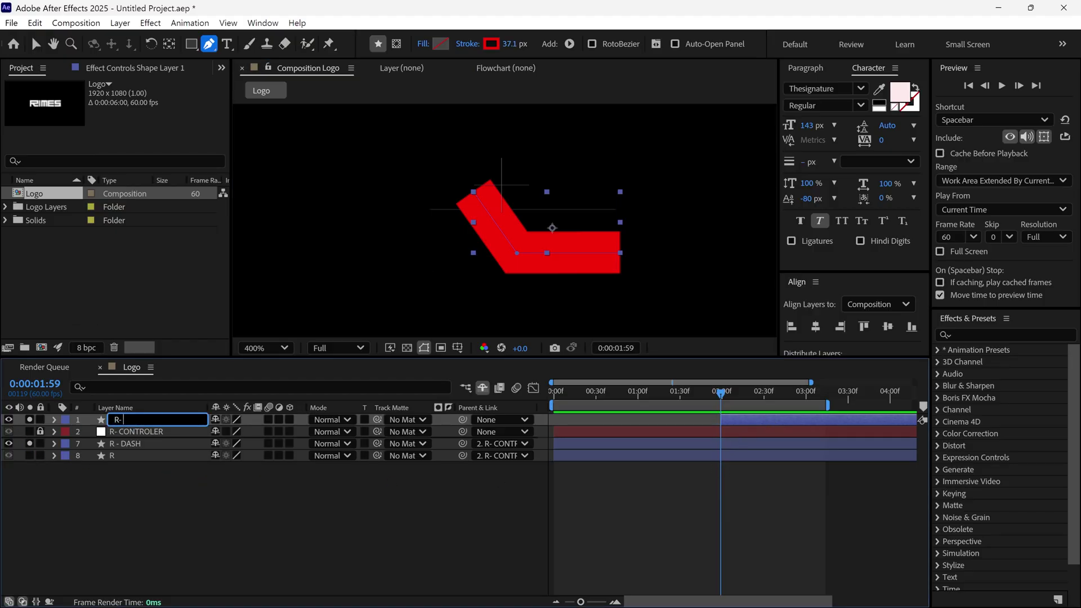
type("R- DASH - REVEAL")
key("Return")
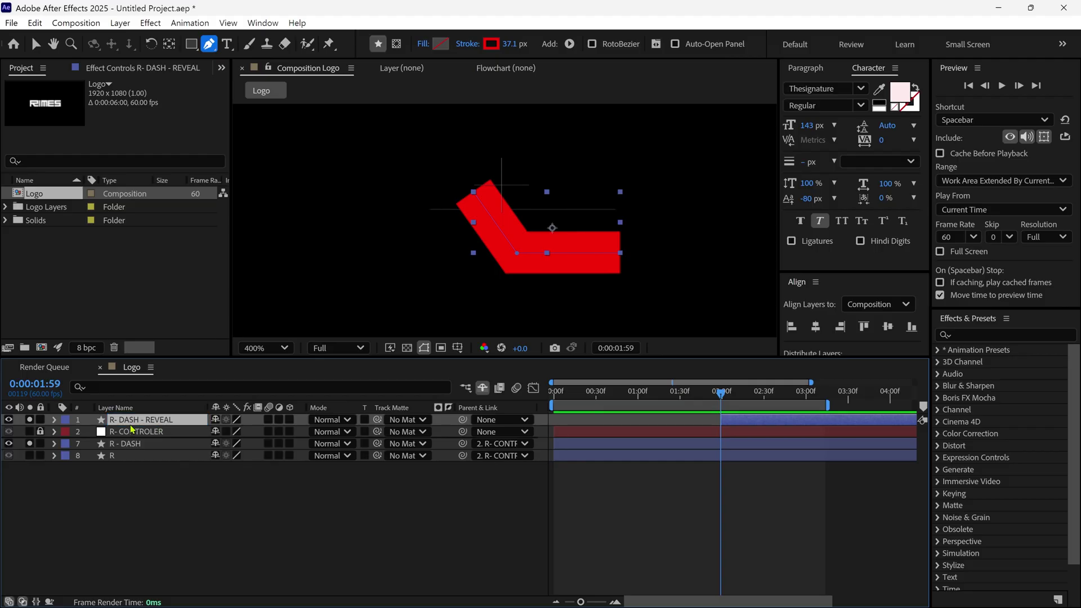
- Add Trim Paths to R- DASH - REVEAL and keyframe its End from 0% at 0:00:01:59 to 100% at 0:00:02:40
left_click(54, 421)
left_click(298, 432)
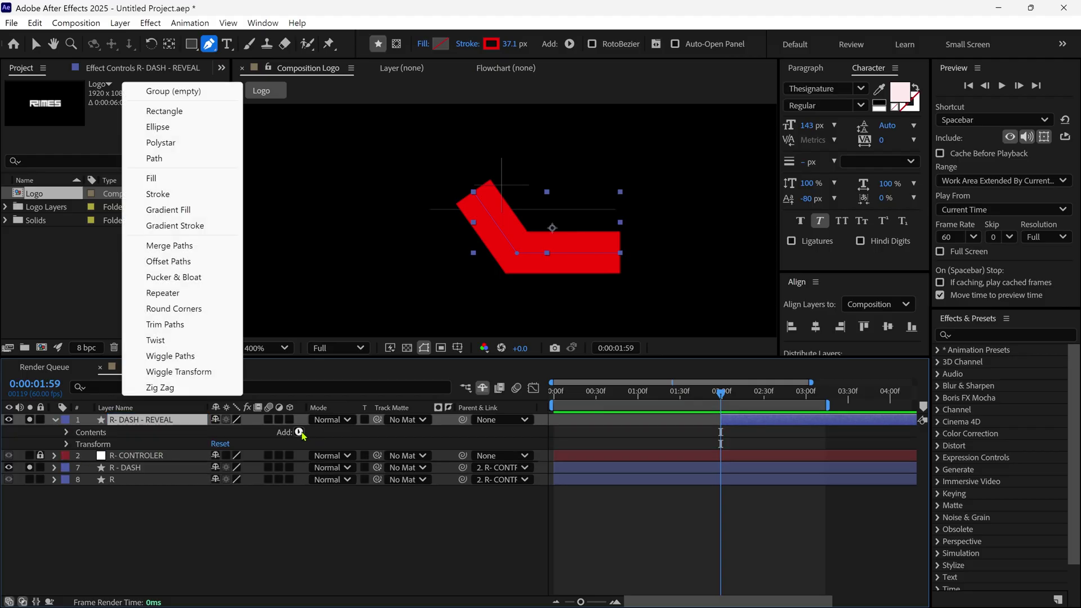
left_click(179, 323)
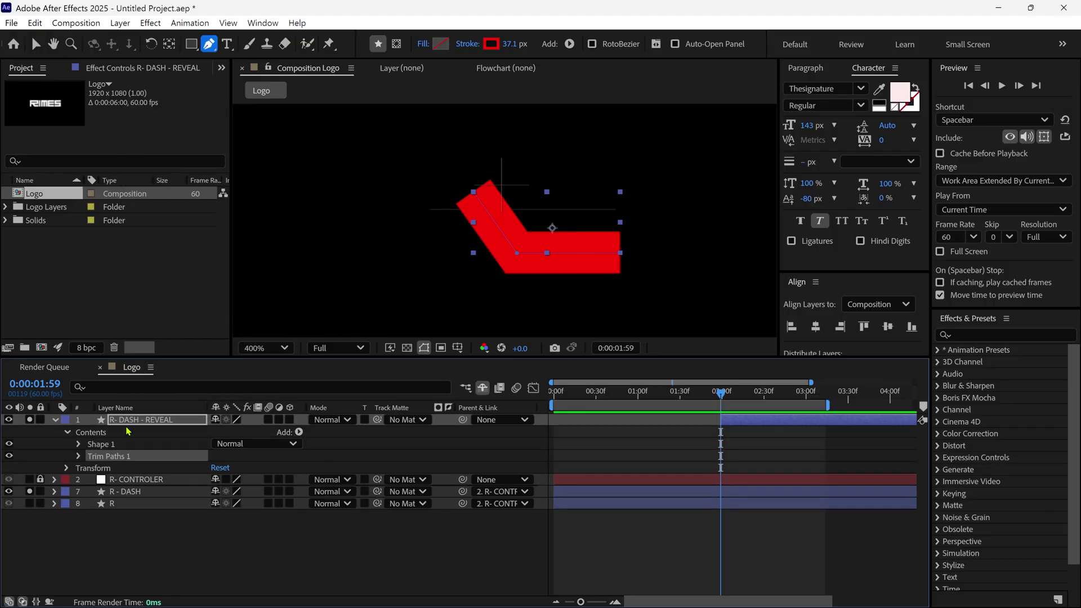
left_click(79, 457)
left_click_drag(220, 484, 150, 488)
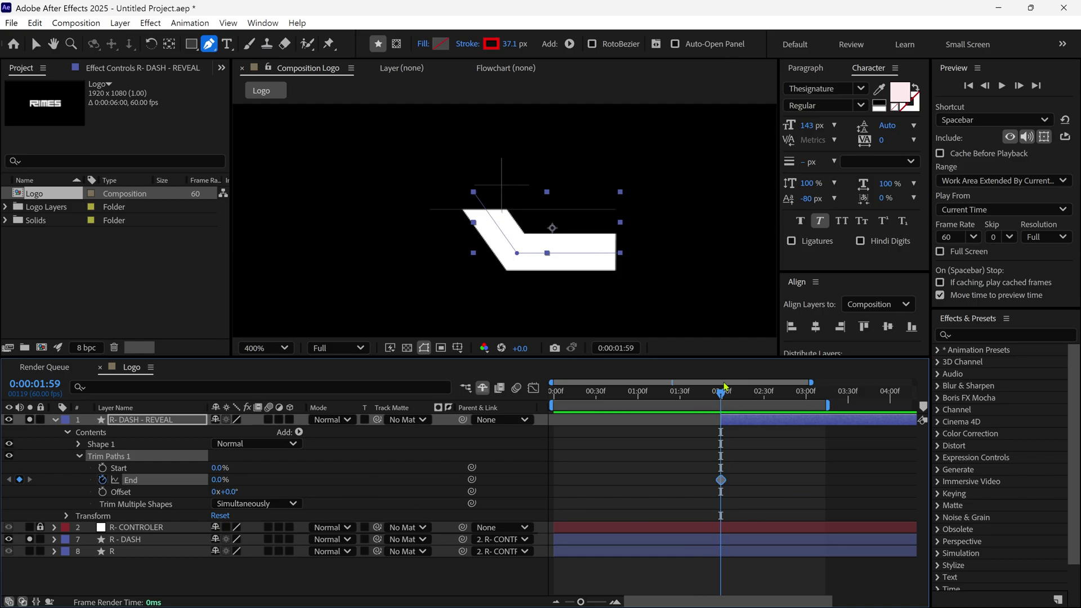
left_click_drag(726, 386, 778, 406)
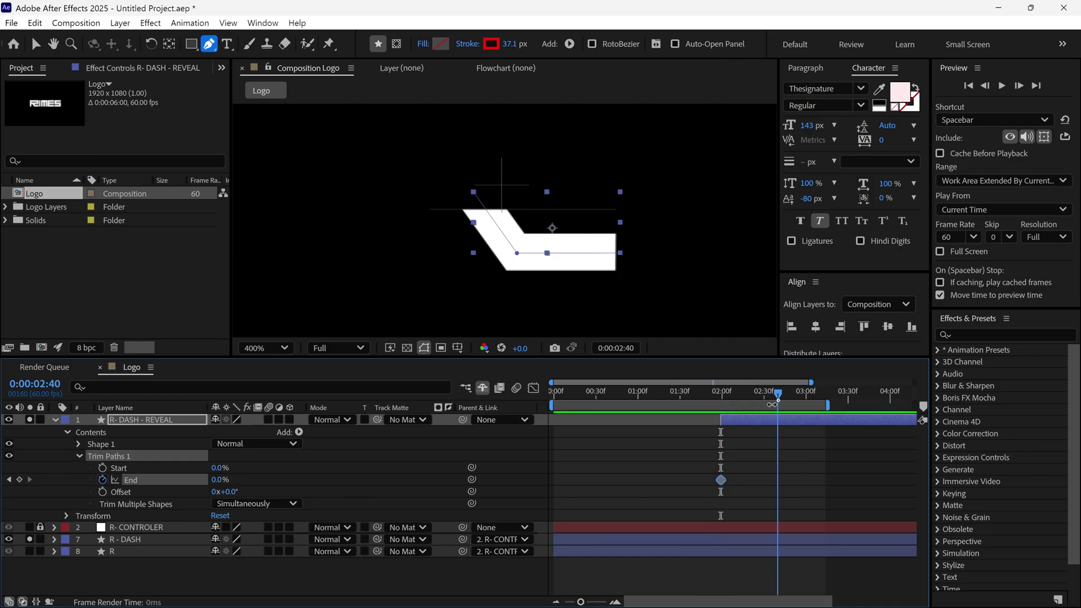
left_click_drag(216, 484, 318, 482)
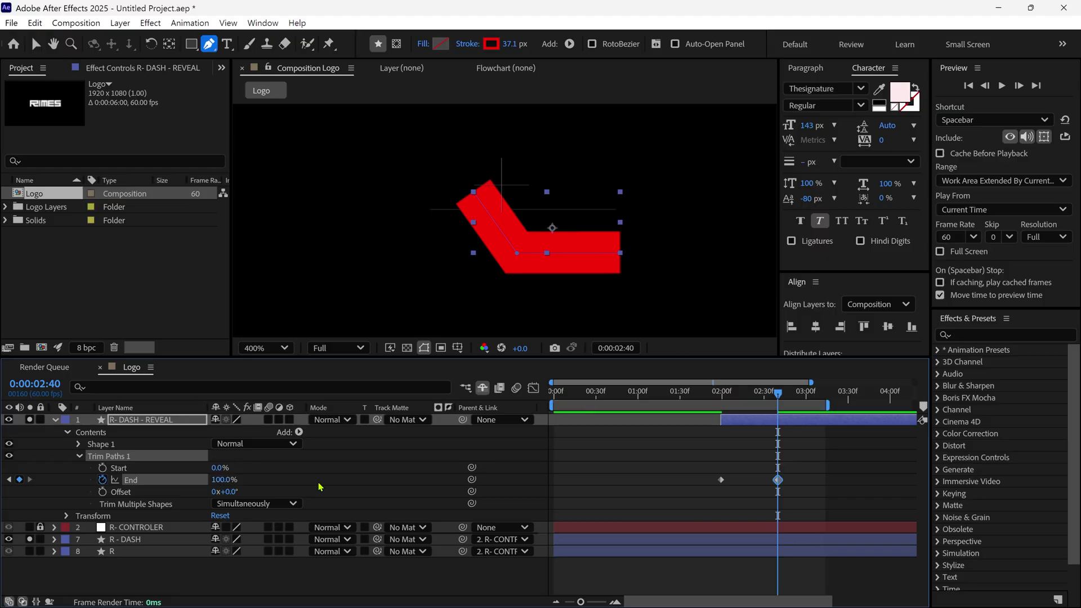
- Apply Easy Ease to both Trim Paths End keyframes
mouse_move(771, 395)
left_mouse_down()
mouse_move(722, 412)
mouse_move(779, 417)
left_mouse_up()
left_click_drag(787, 468, 717, 489)
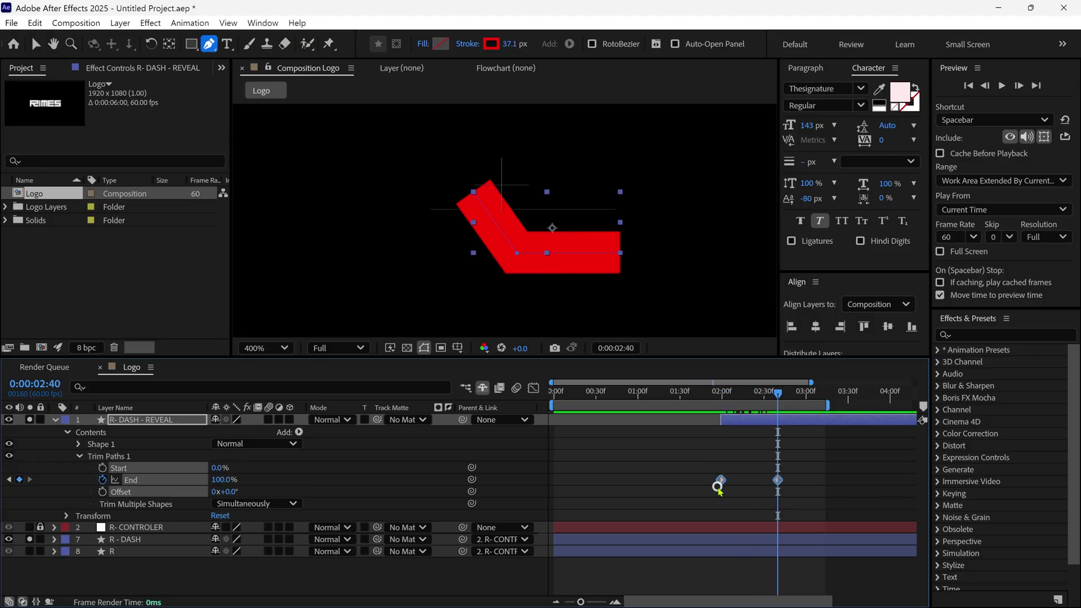
right_click(723, 483)
mouse_move(780, 471)
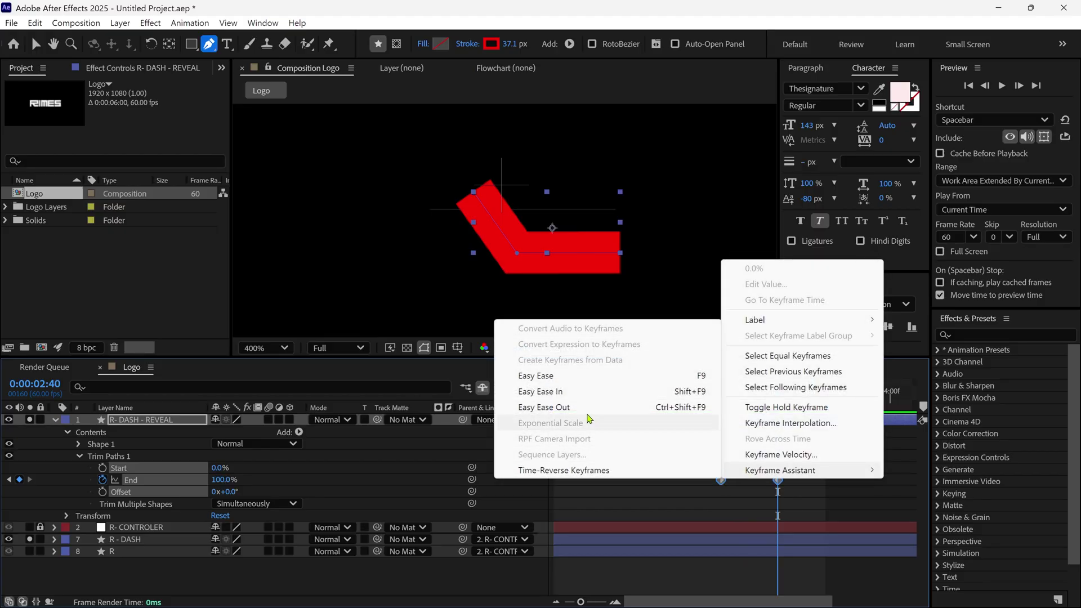
left_click(551, 381)
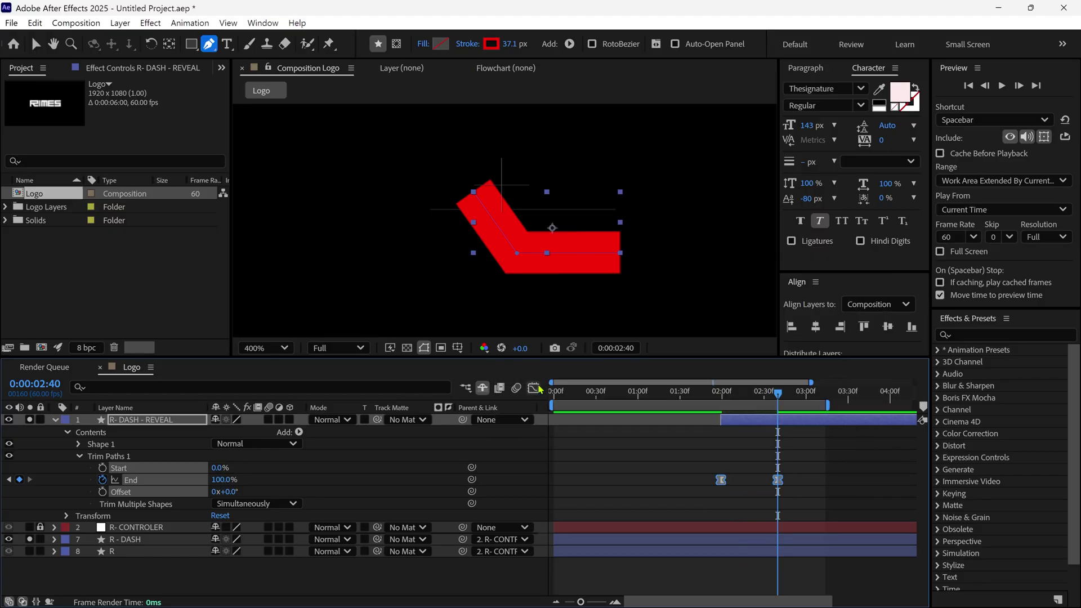
- Shape the End speed graph into a steep early peak with a long slow finish, and preview the stroke
left_click(537, 388)
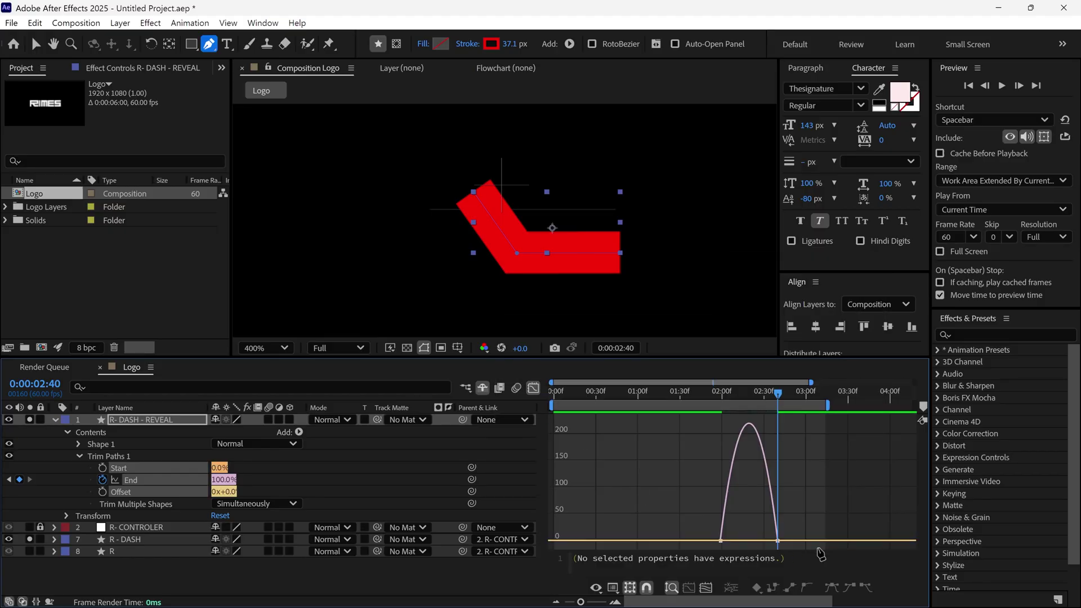
left_click_drag(777, 541, 755, 542)
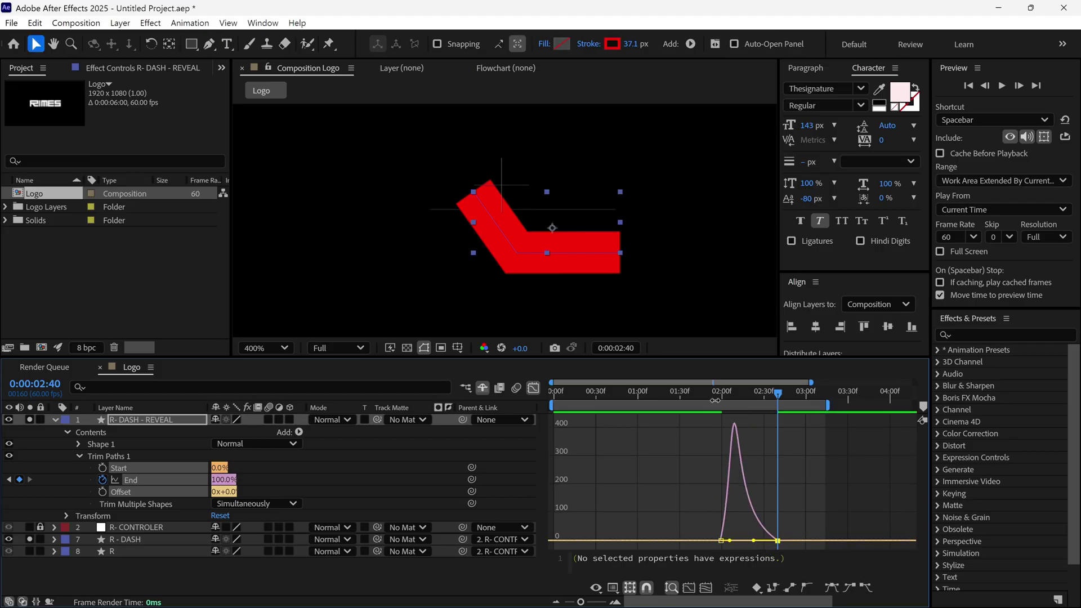
key("space")
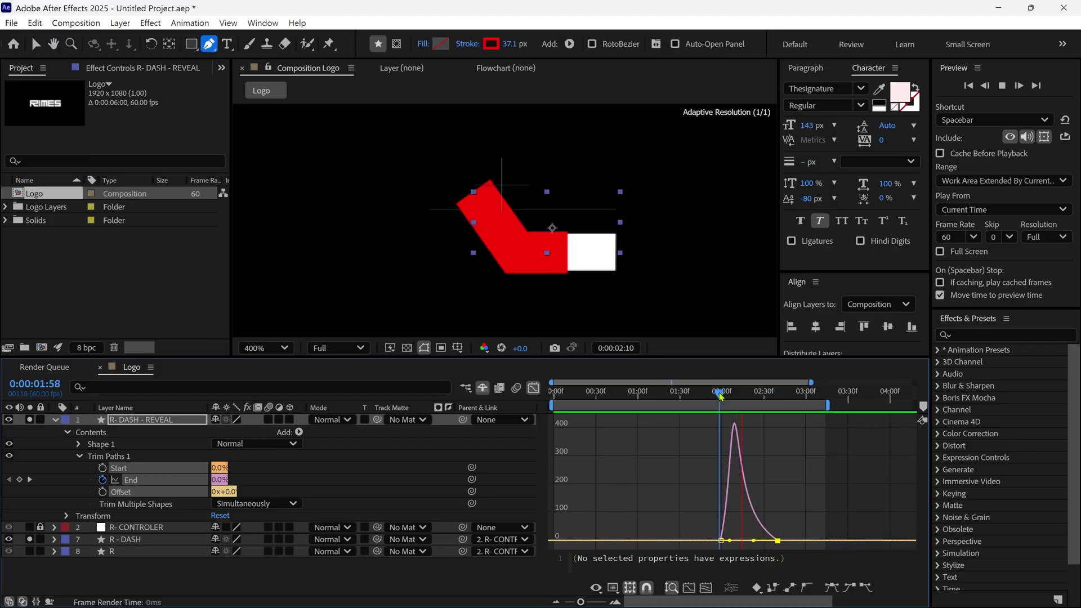
left_click(721, 396)
key("space")
key("space")
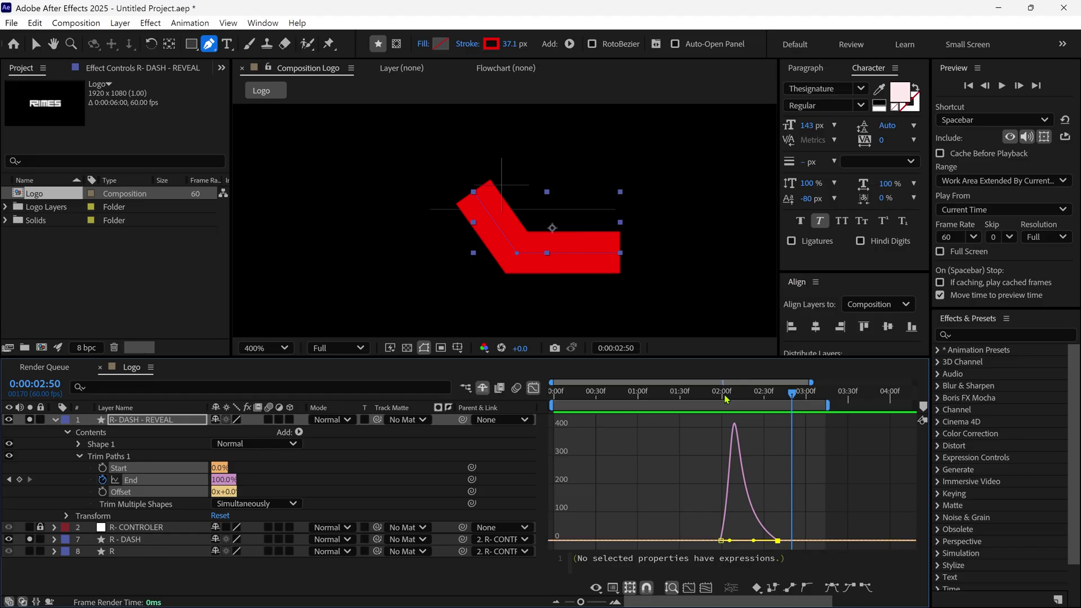
- Set R- DASH - REVEAL as the track matte of the R - DASH layer and scrub through the reveal
left_click(55, 420)
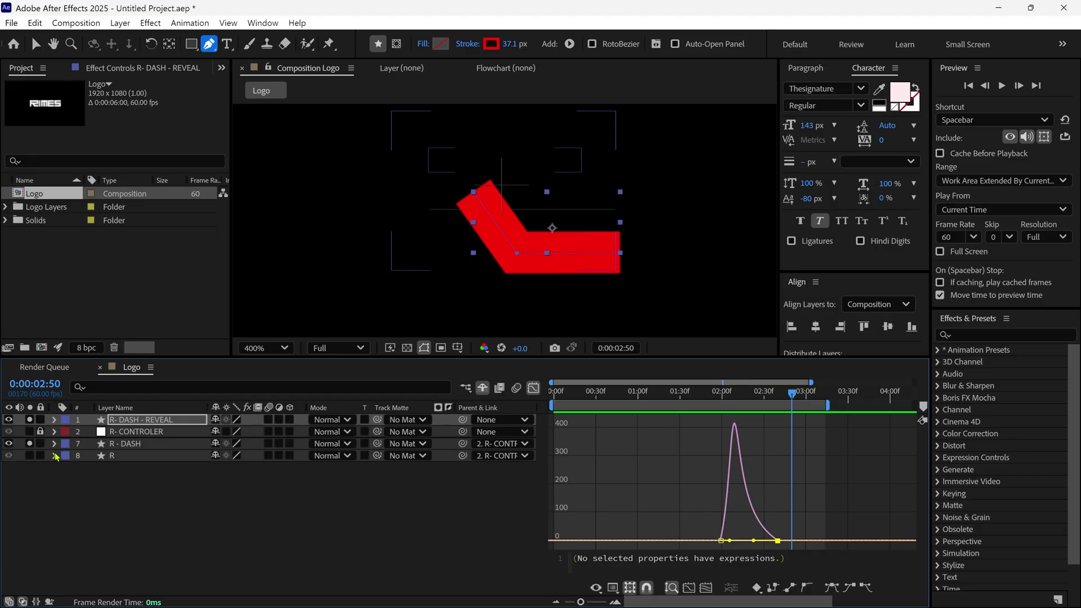
left_click(156, 445)
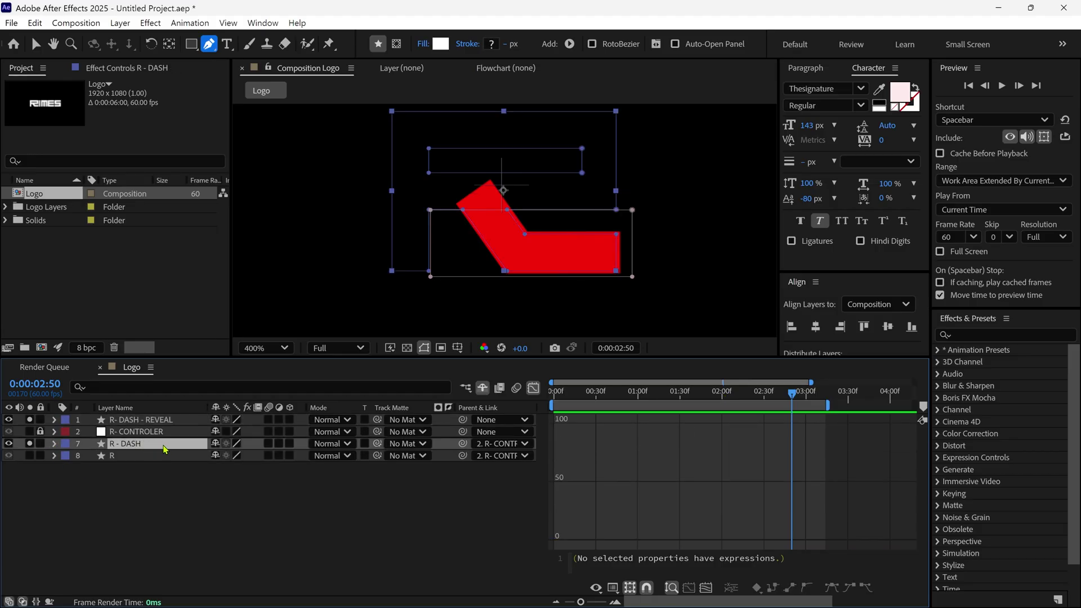
left_click_drag(377, 446, 187, 427)
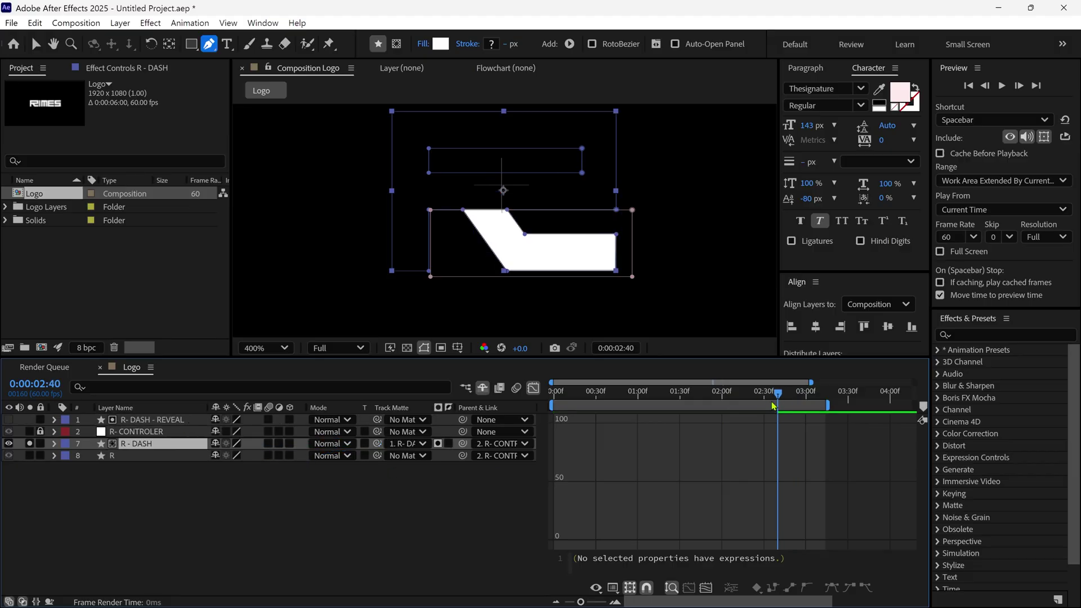
left_click_drag(774, 406, 760, 431)
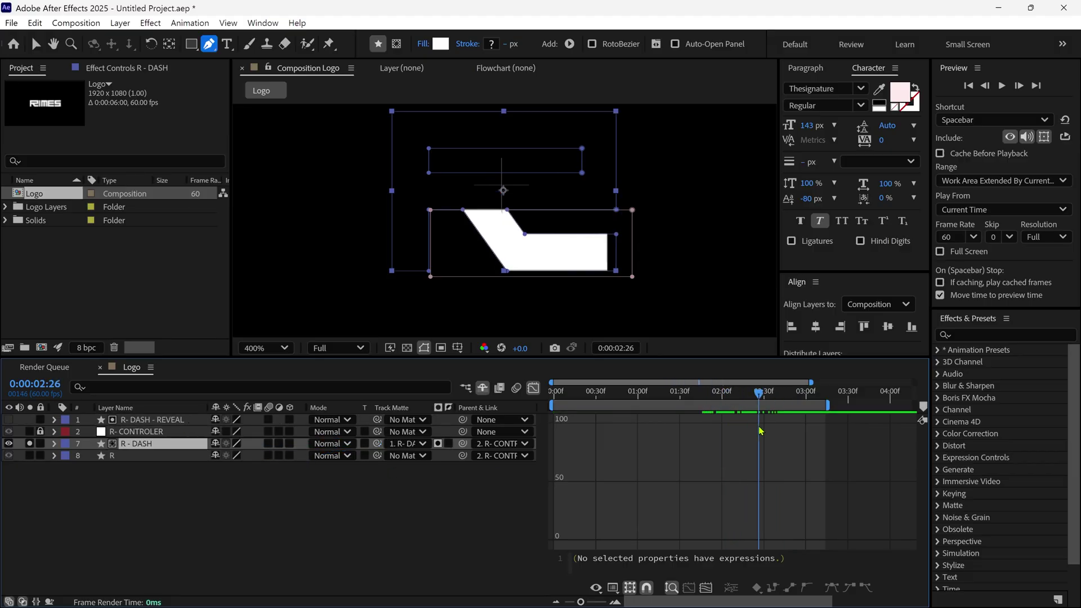
- Unsolo R - DASH and preview the dash reveal together with the full R animation
left_click(30, 444)
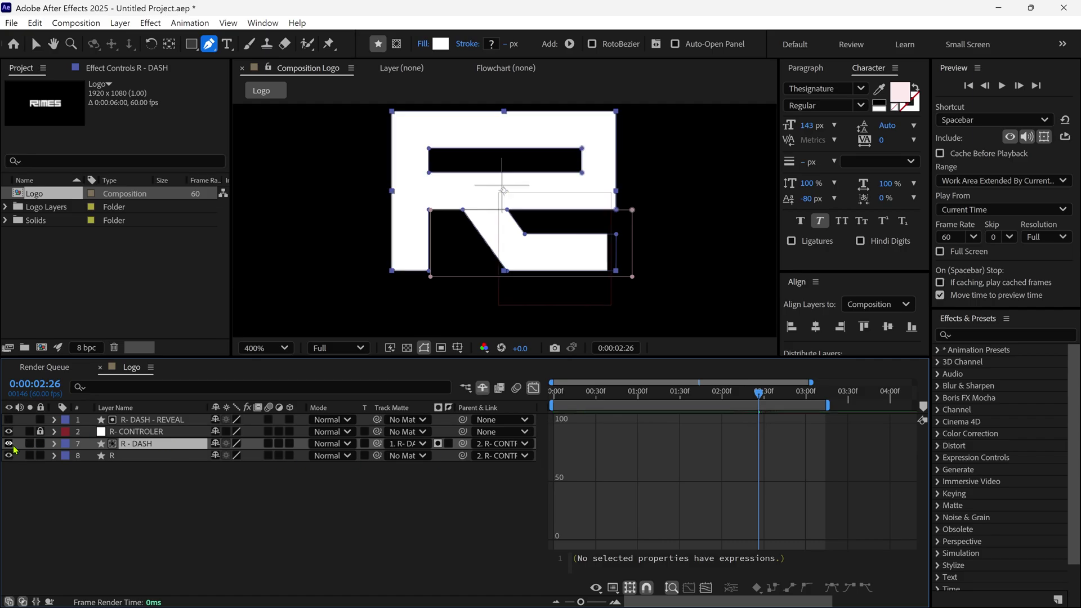
key("space")
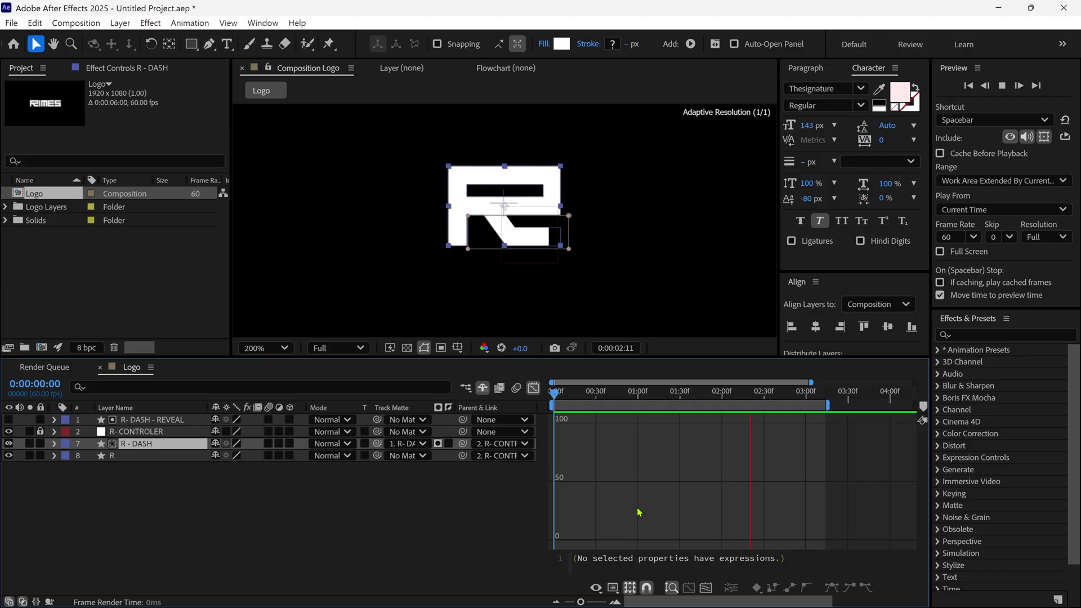
key("space")
left_click_drag(733, 397, 648, 400)
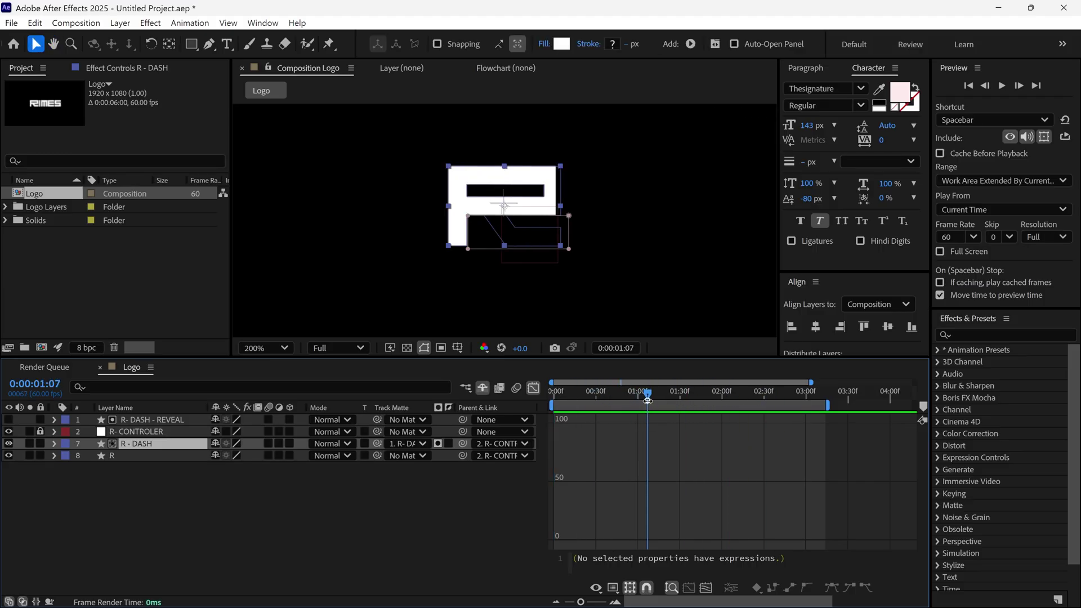
- Leave the graph editor, shift the R- DASH - REVEAL layer earlier to start at about 0:00:00:42, and preview the timing
left_click(533, 388)
left_click_drag(739, 422, 670, 431)
left_click_drag(660, 422, 616, 403)
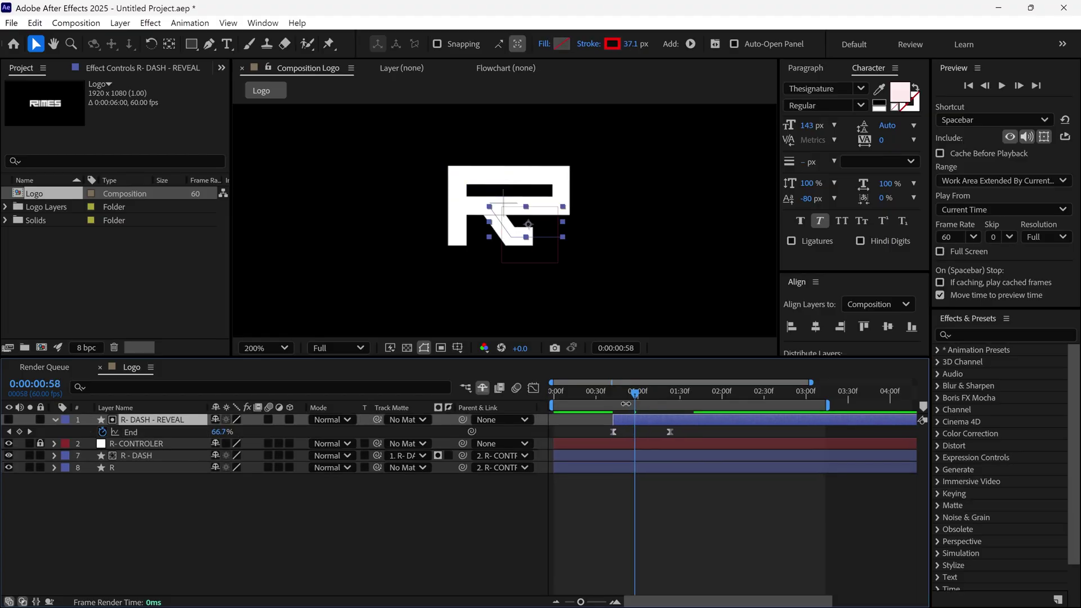
key("space")
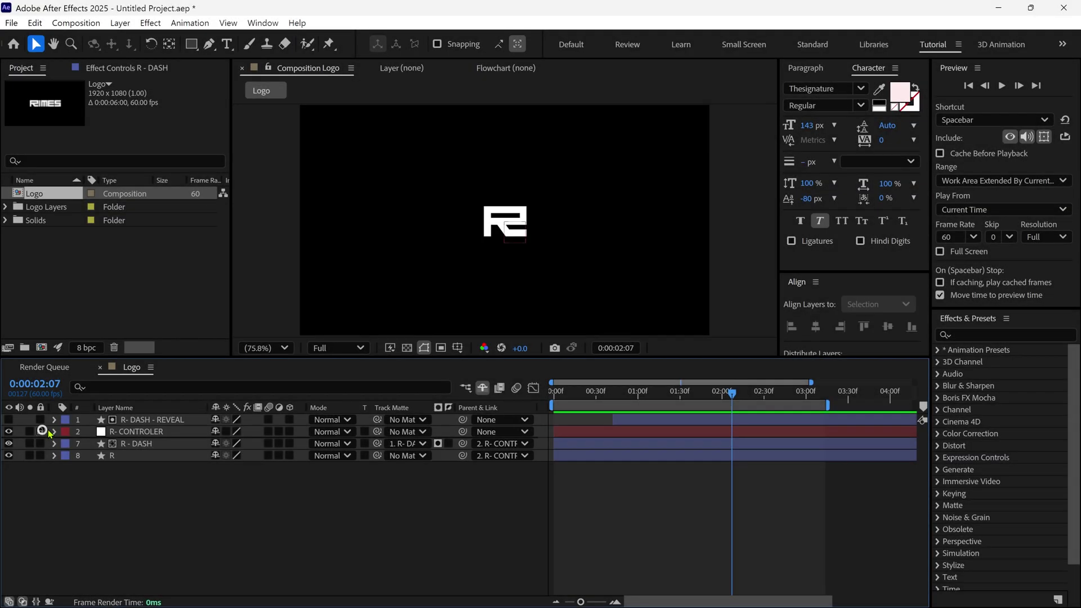
- Move both Position keyframes of R- CONTROLER earlier so the first sits at about 0:00:02:07, and check the R's move
left_click(183, 433)
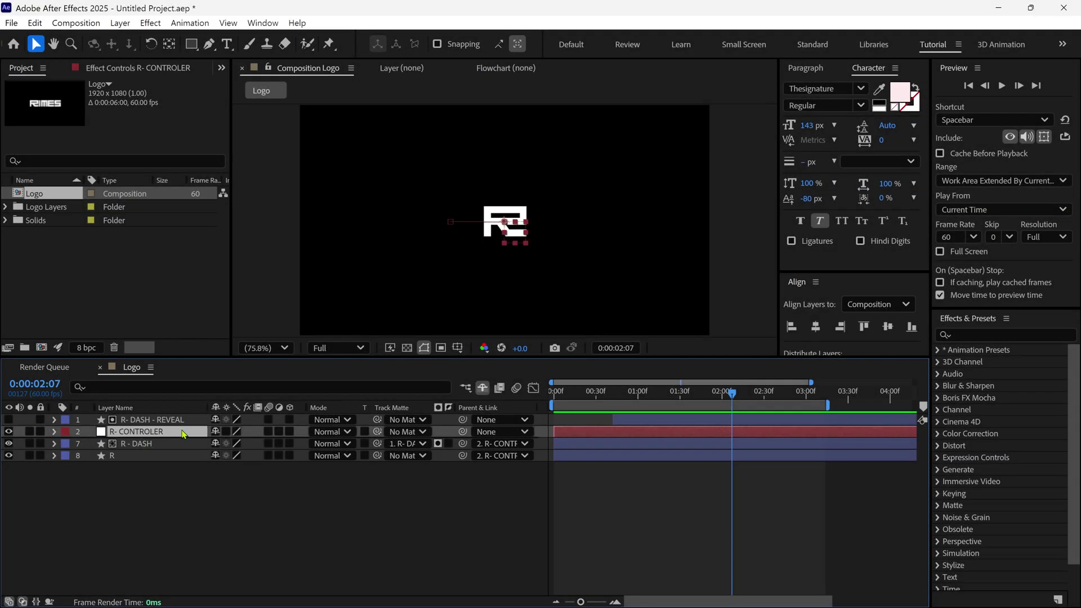
key("p")
scroll(671, 507, "down", 3, "alt")
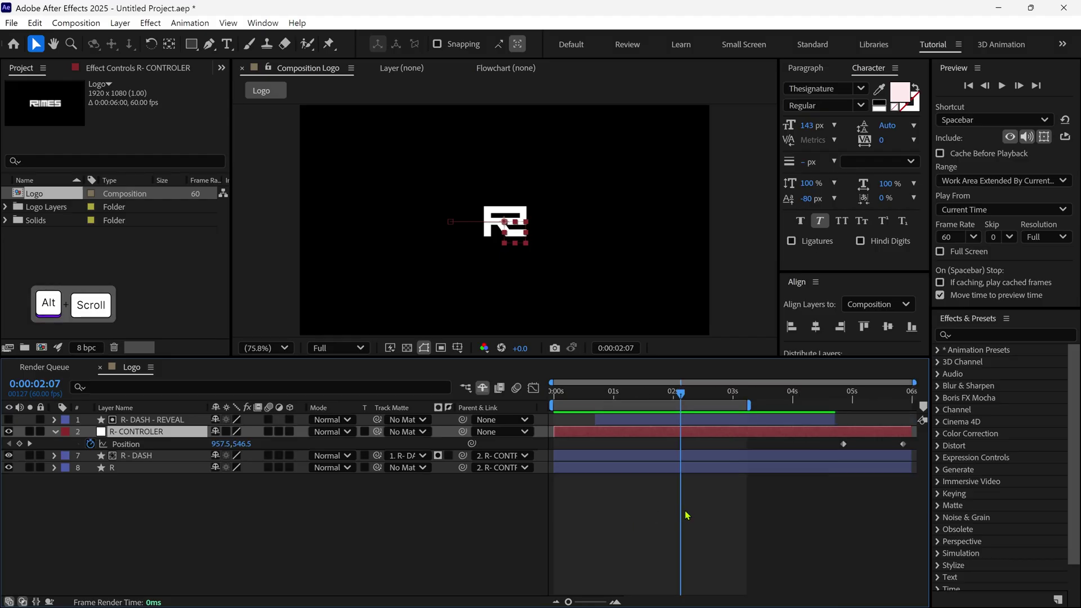
left_click_drag(907, 441, 834, 446)
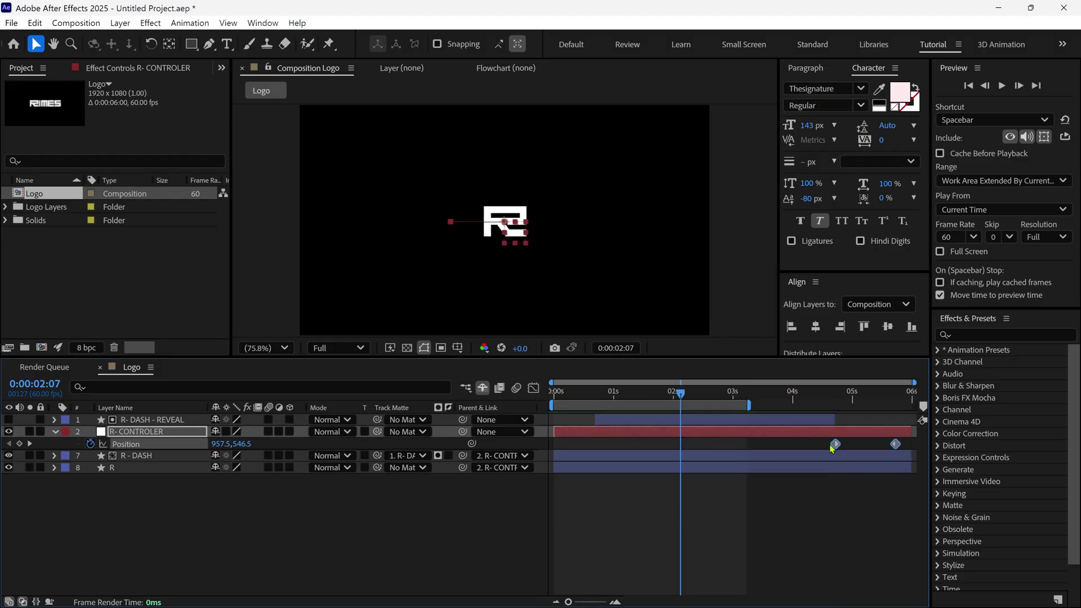
left_click_drag(696, 454, 686, 456)
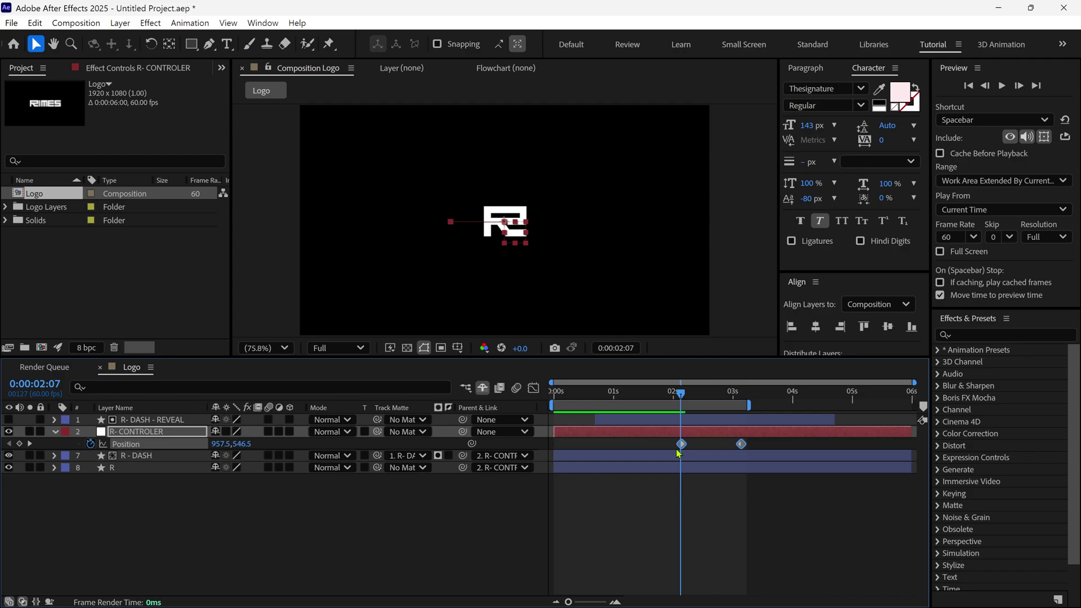
left_click(692, 491)
key("space")
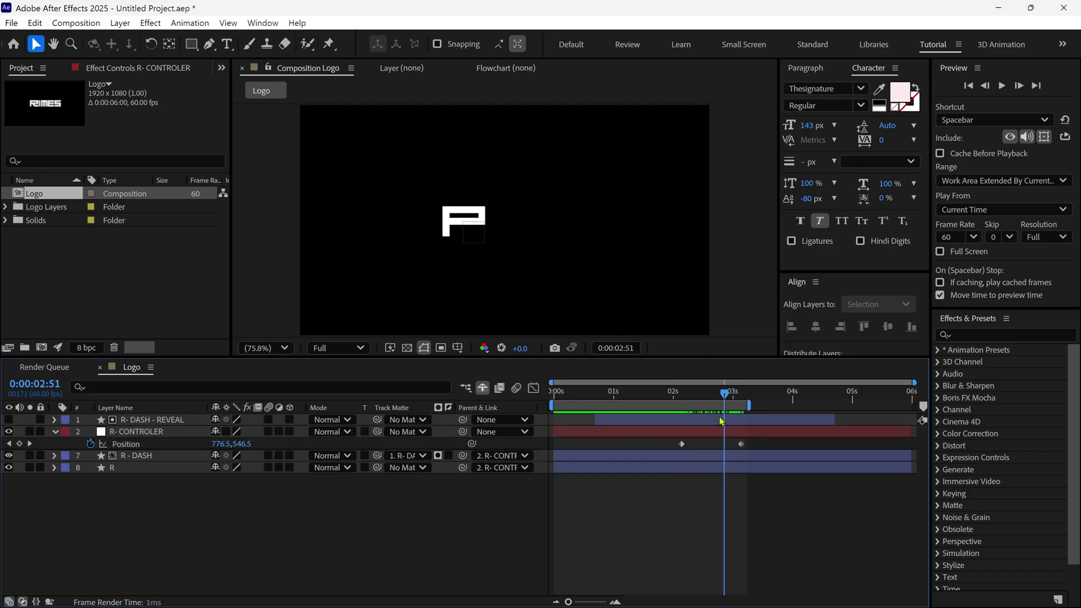
left_click_drag(722, 421, 679, 430)
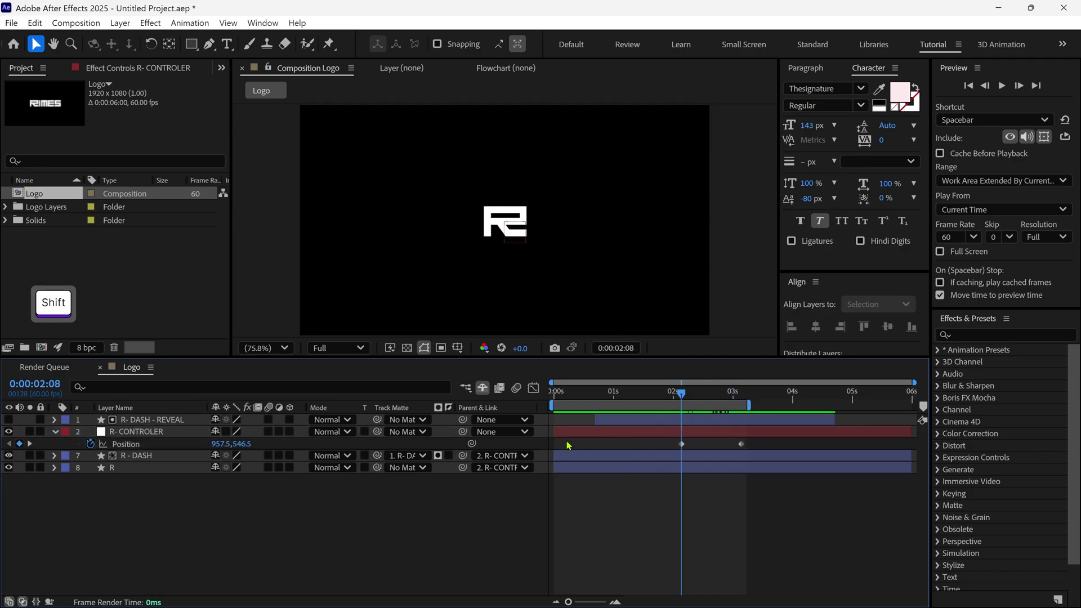
- Parent R- DASH - REVEAL to R- CONTROLER and scrub to check that the dash travels with the R
left_click(55, 432)
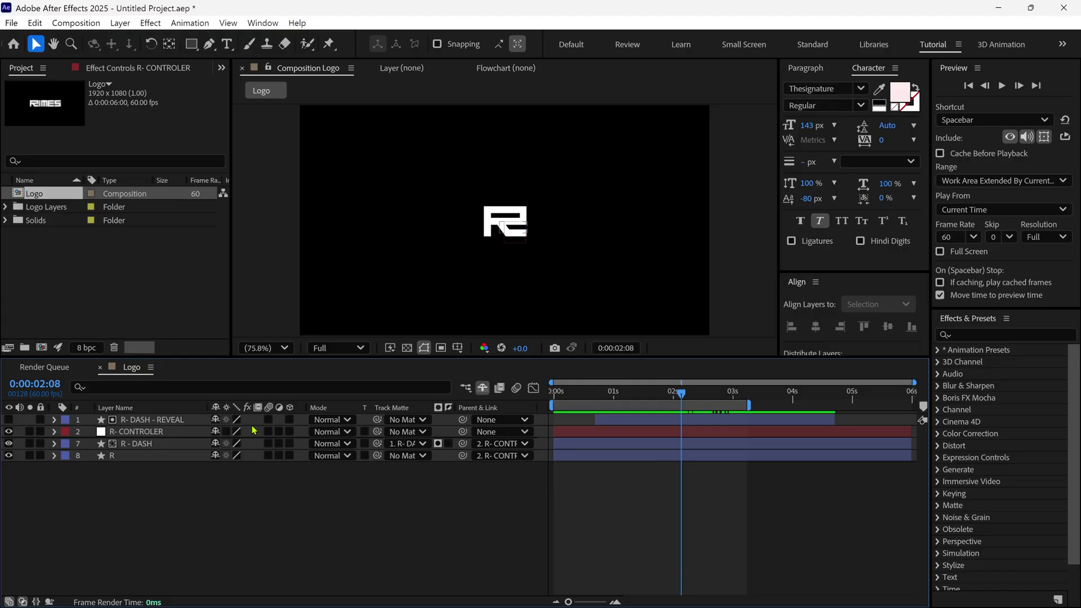
left_click(181, 420)
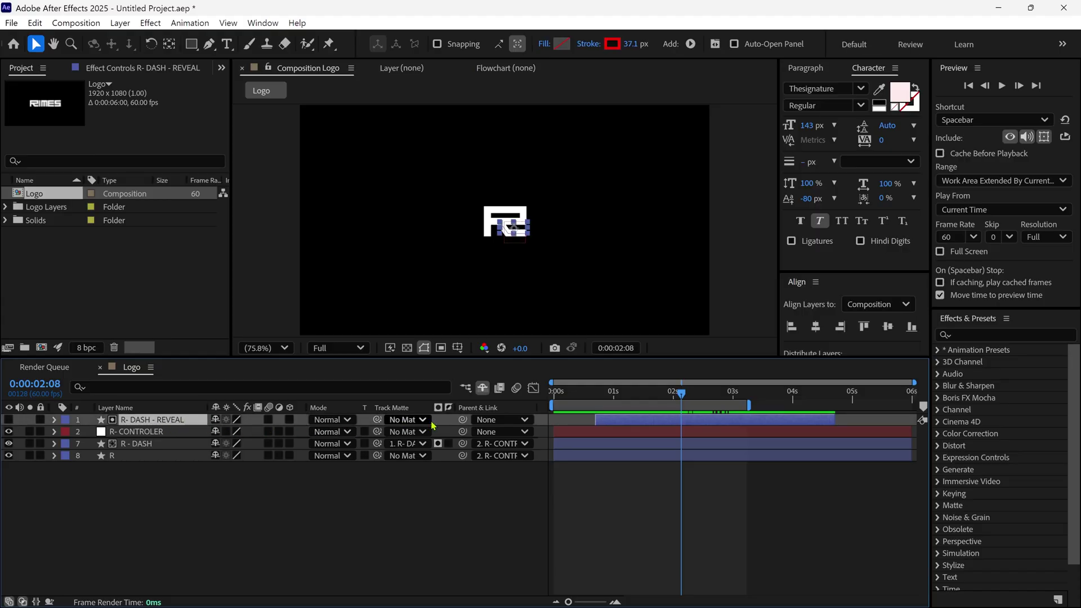
left_click_drag(463, 422, 195, 434)
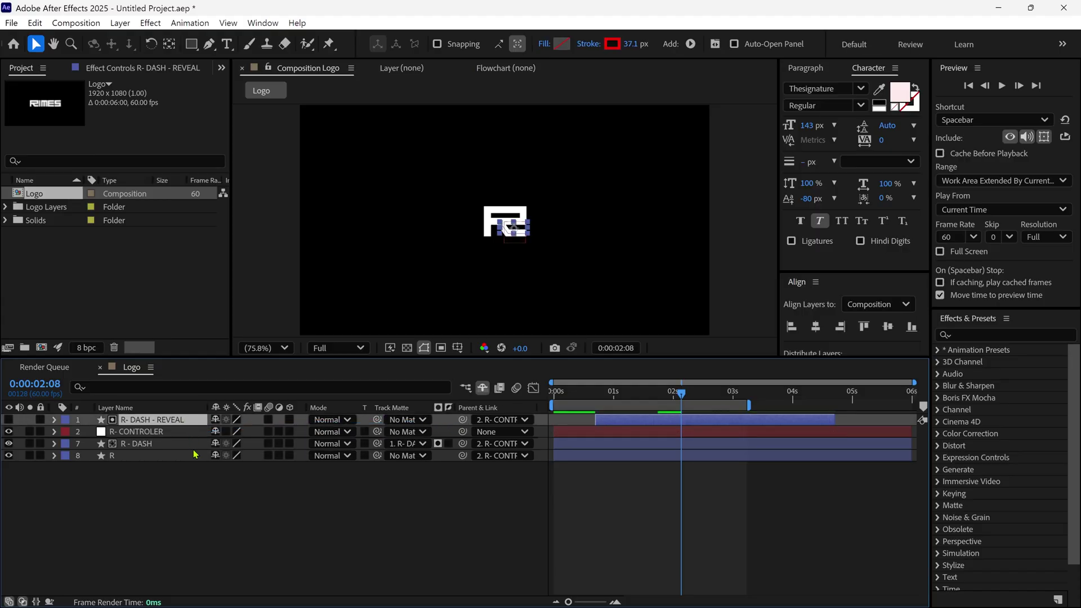
left_click_drag(683, 403, 705, 398)
- Copy the first Position keyframe of R- CONTROLER and paste it at 0:00:02:32
left_click(664, 434)
key("p")
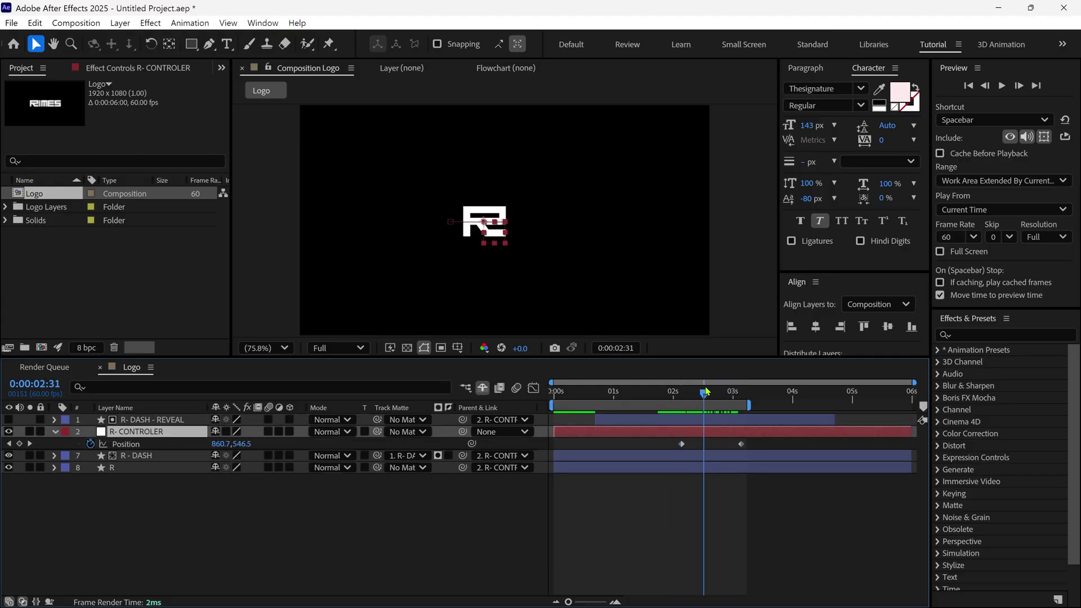
left_click(689, 447)
left_click(682, 444)
key("ctrl+c")
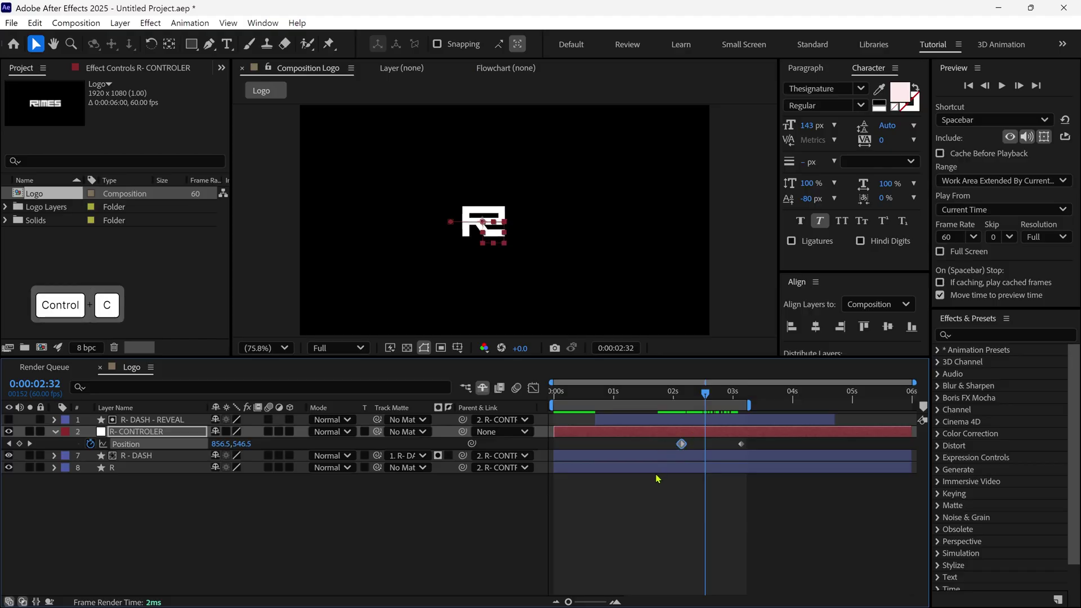
key("ctrl+v")
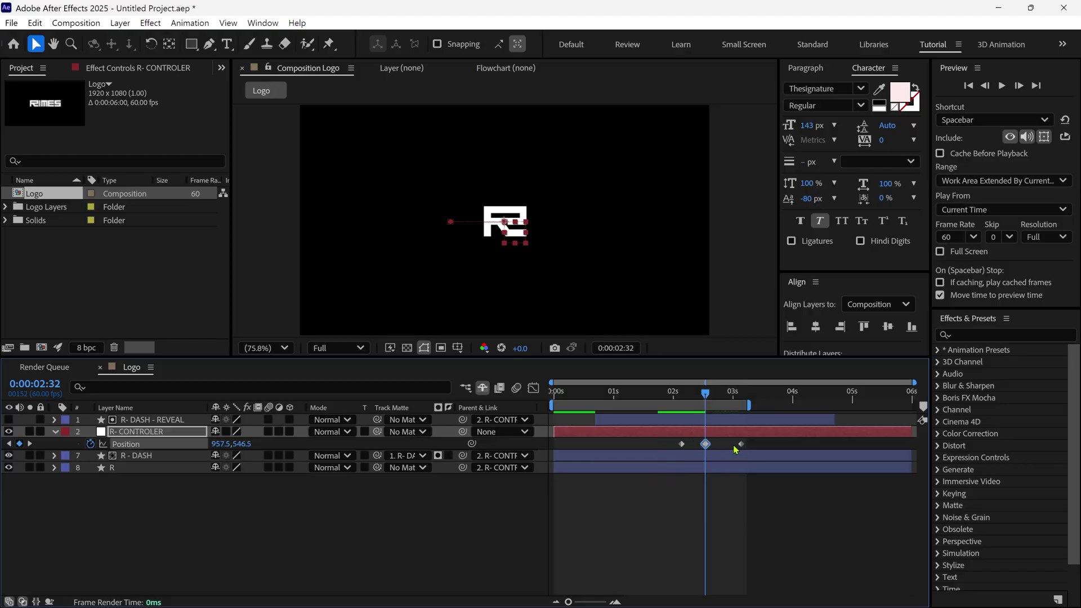
- Shift the last two Position keyframes of R- CONTROLER slightly later so the middle one sits at 0:00:02:35
left_click_drag(758, 440, 698, 452)
left_click_drag(705, 393, 708, 392)
left_click(723, 444)
left_click(708, 444)
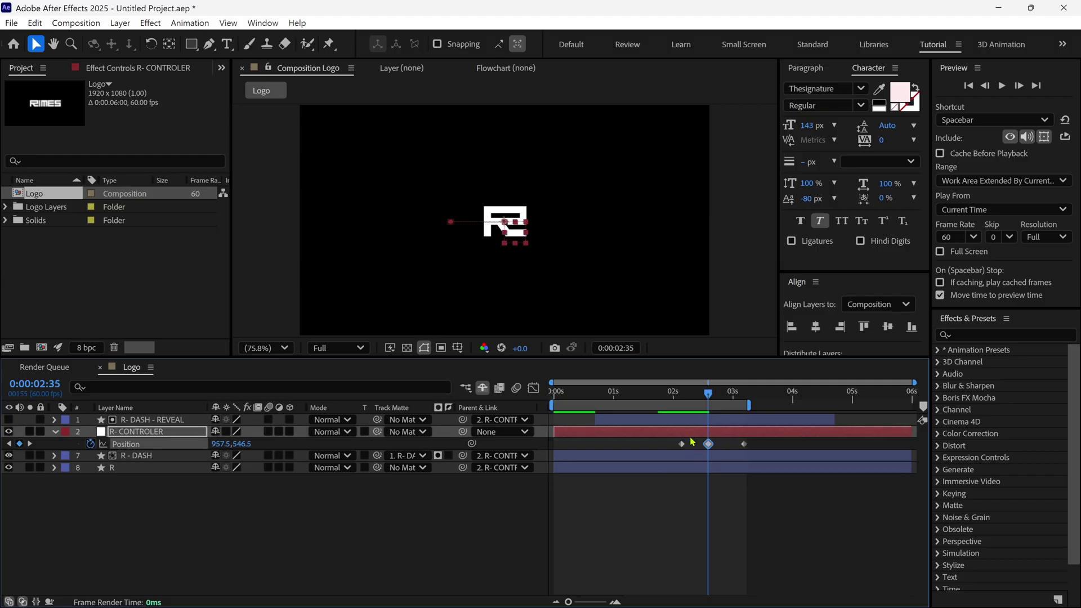
- Nudge R- CONTROLER right to an X position of 1057.5 at 0:00:02:35 and preview the backward move before the slide
key("period")
key("period")
key("shift+Right")
key("shift+Right")
key("shift+Right")
key("shift+Right")
key("shift+Right")
key("shift+Right")
key("shift+Right")
key("shift+Right")
key("shift+Right")
key("shift+Right")
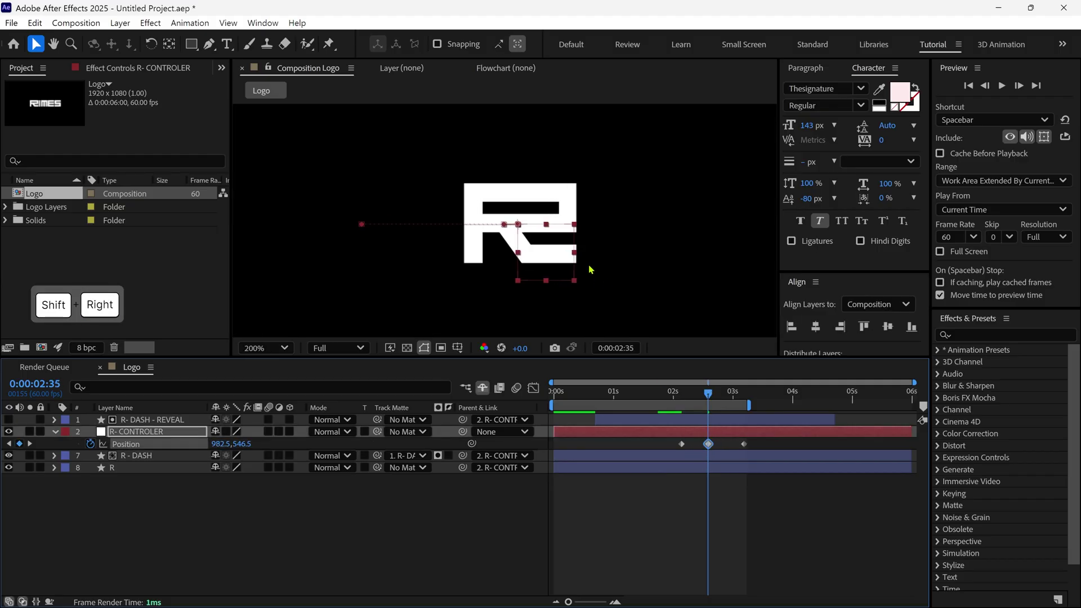
key("comma")
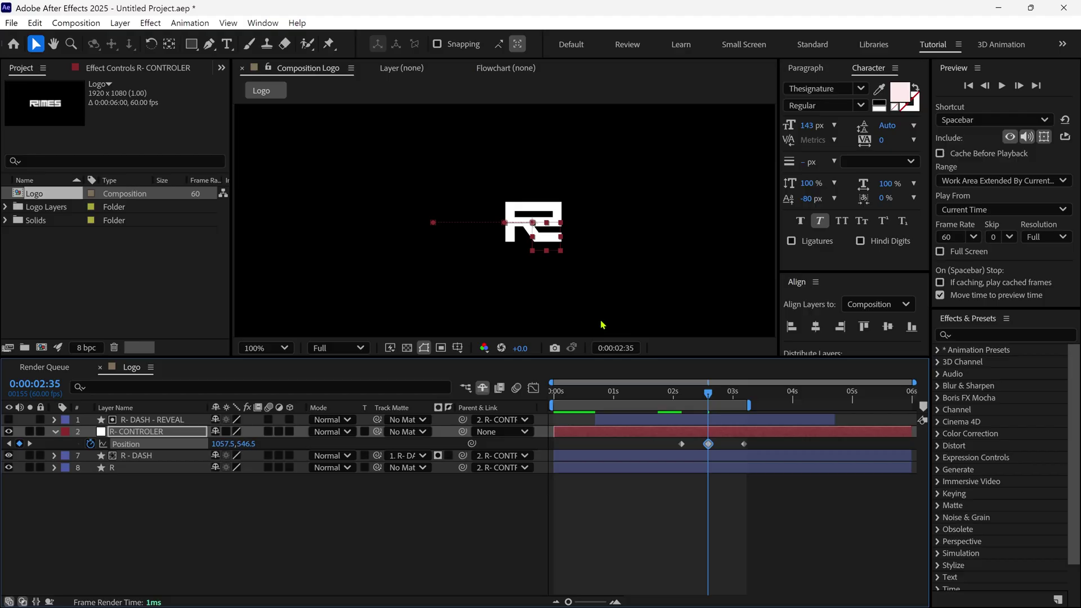
left_click(681, 397)
key("space")
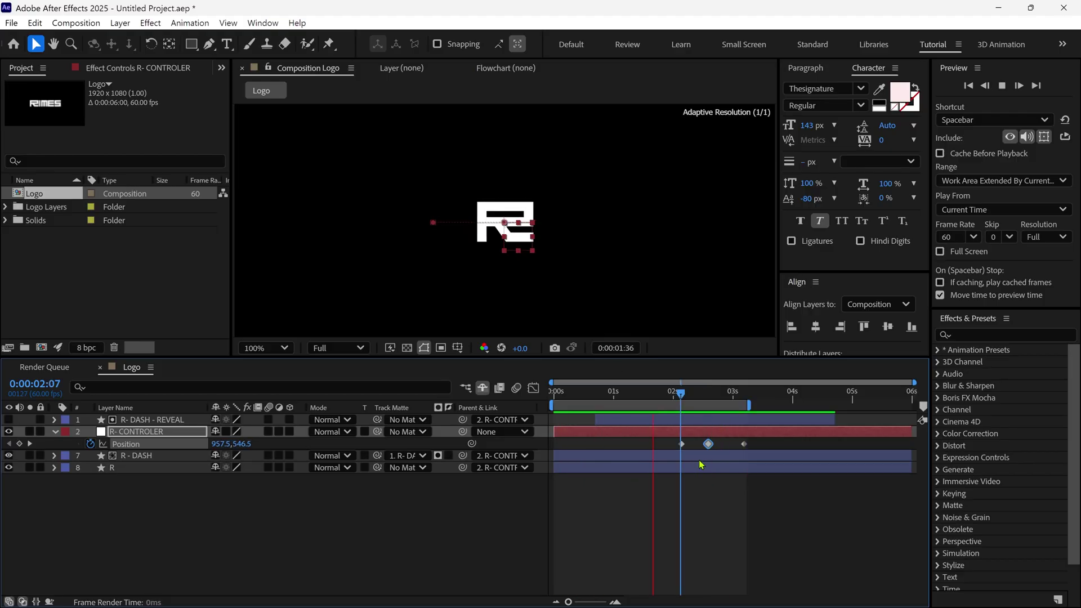
- Extend the work area past four seconds and copy the third Position keyframe of R- CONTROLER to 0:00:03:55
left_click_drag(749, 405, 798, 403)
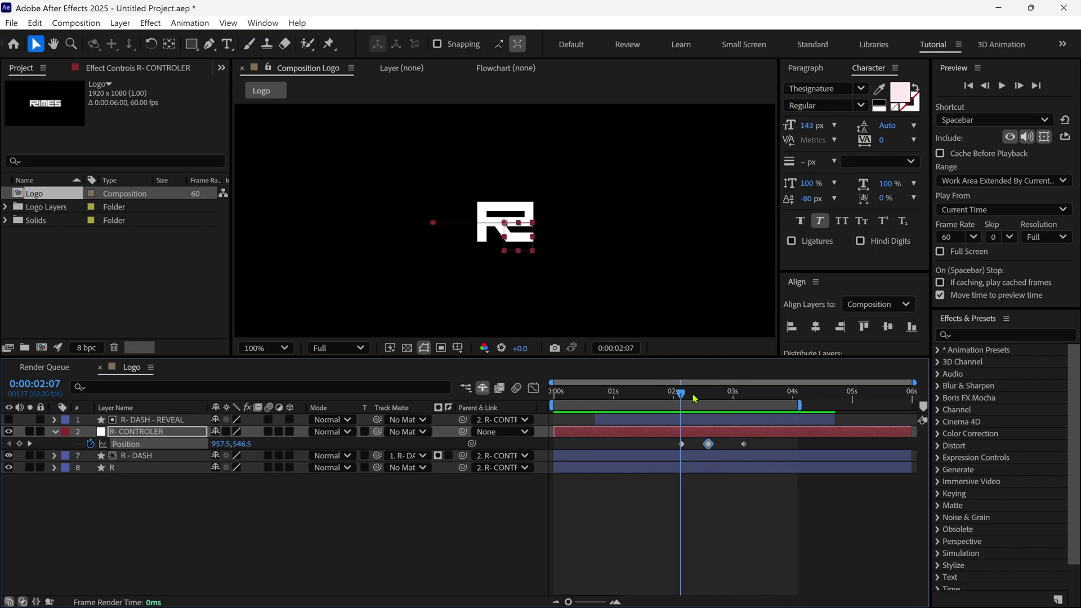
left_click_drag(694, 398, 791, 402)
left_click(744, 444)
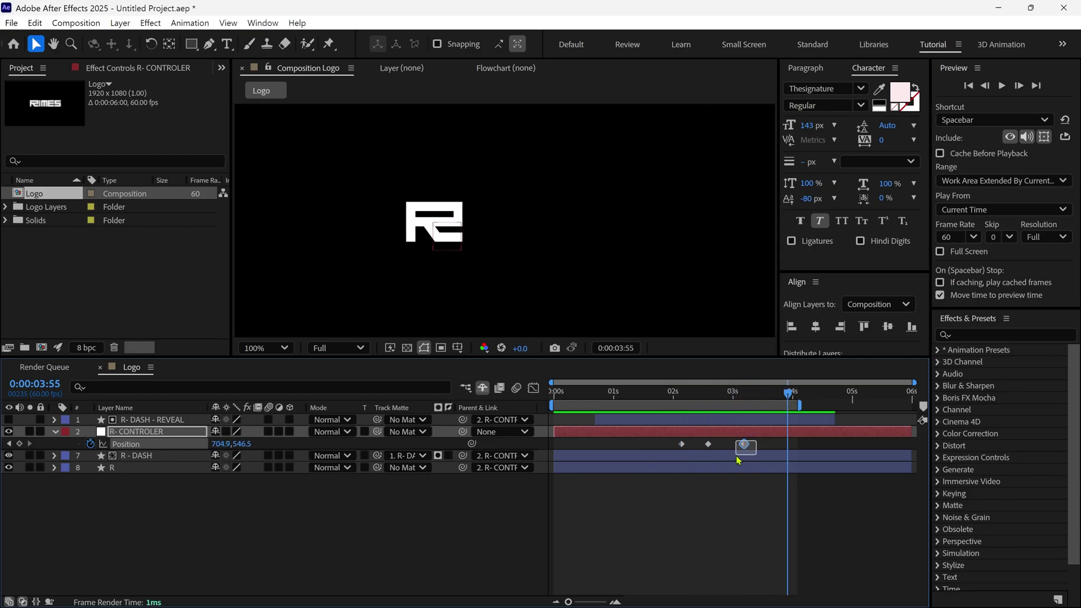
key("ctrl+c")
key("ctrl+v")
- Nudge R- CONTROLER left at 0:00:03:11 to an X position of 614.9 so the slide overshoots
left_click(746, 399, "shift")
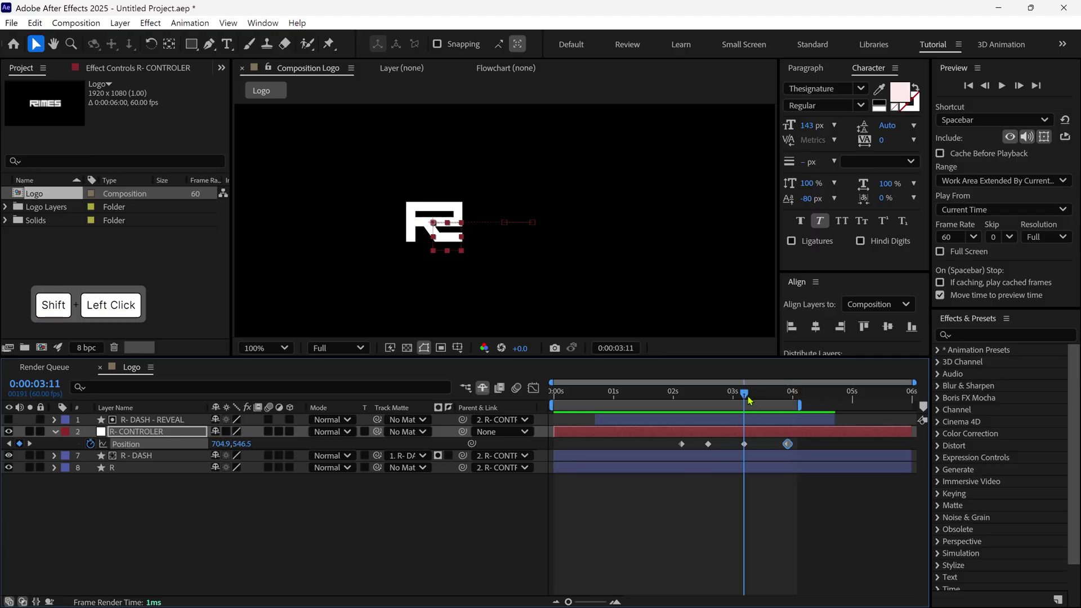
key("shift+Left")
key("shift+Left")
key("shift+Left")
key("shift+Left")
key("shift+Left")
key("shift+Left")
key("shift+Left")
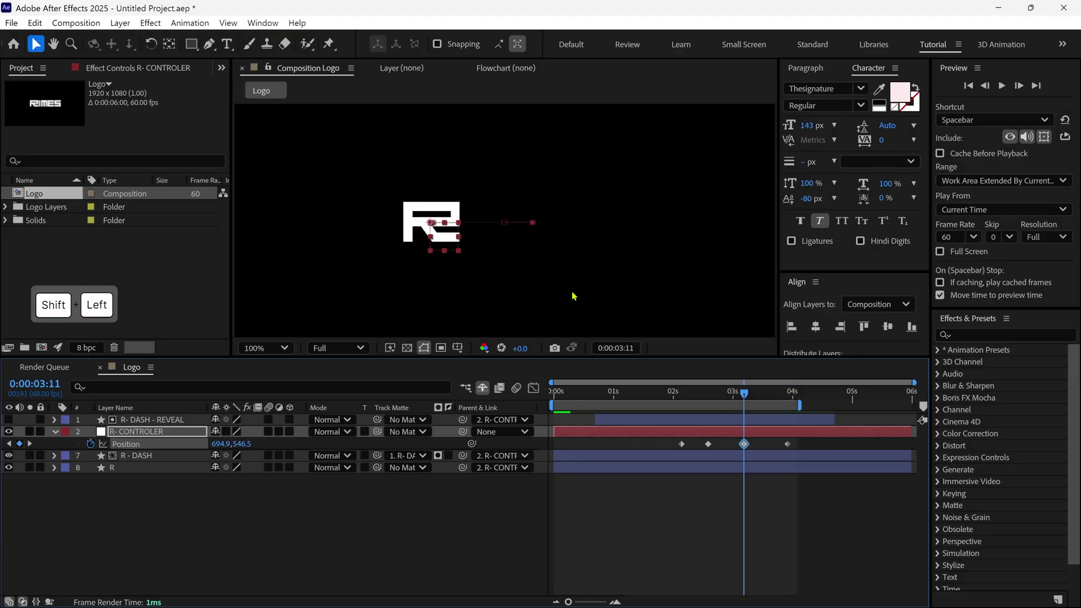
key("shift+Left")
key("shift+Left")
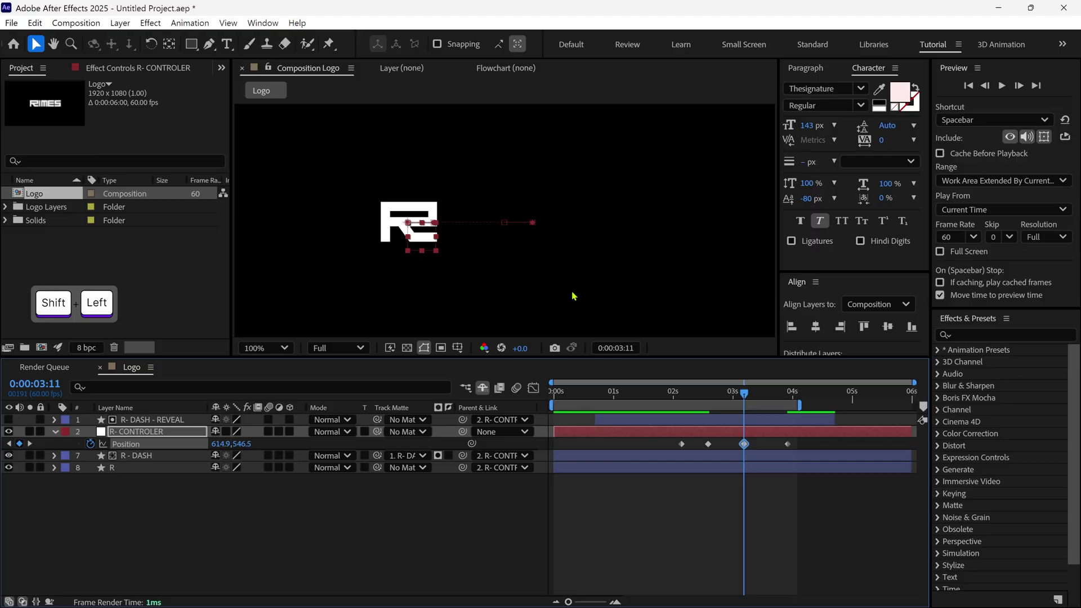
- Preview the slide, then move the last two Position keyframes later and extend the work area to the composition's end
key("space")
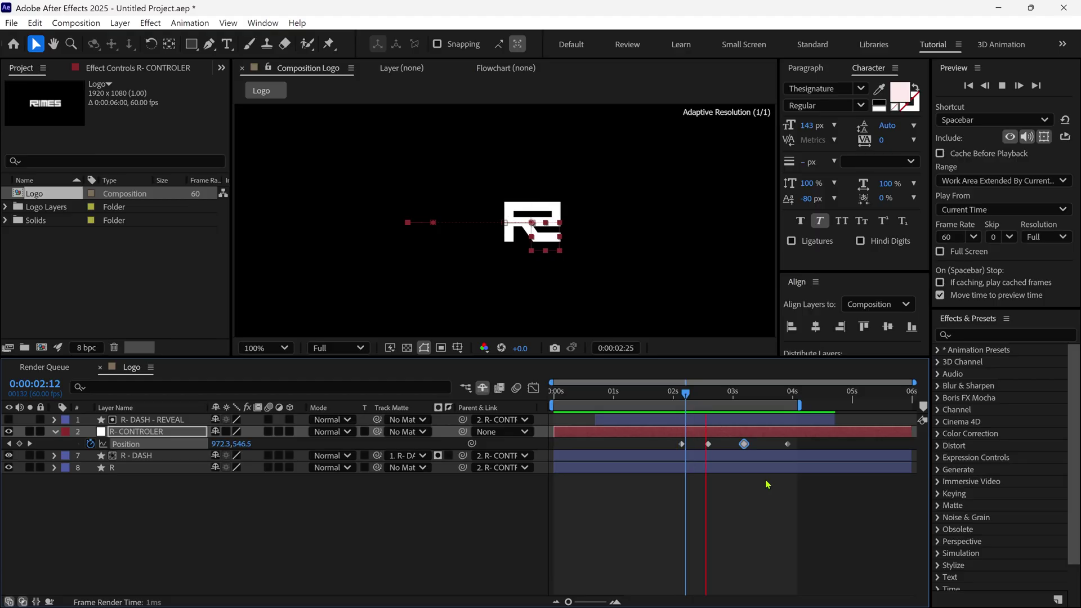
left_click_drag(817, 438, 779, 444)
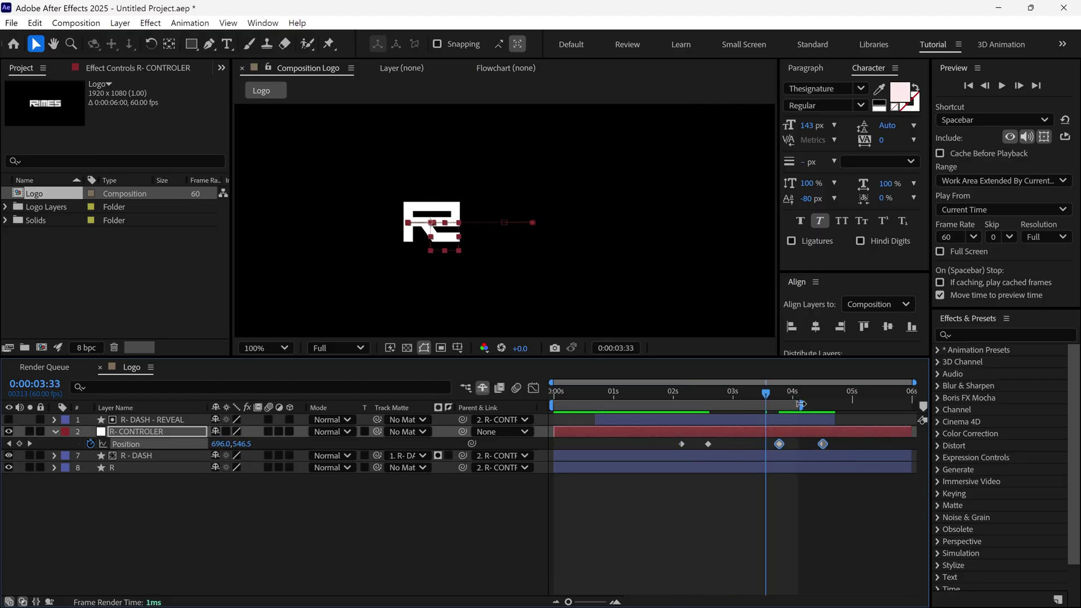
left_click_drag(800, 404, 914, 404)
- Apply Easy Ease to all four Position keyframes of R- CONTROLER
left_click_drag(851, 441, 674, 457)
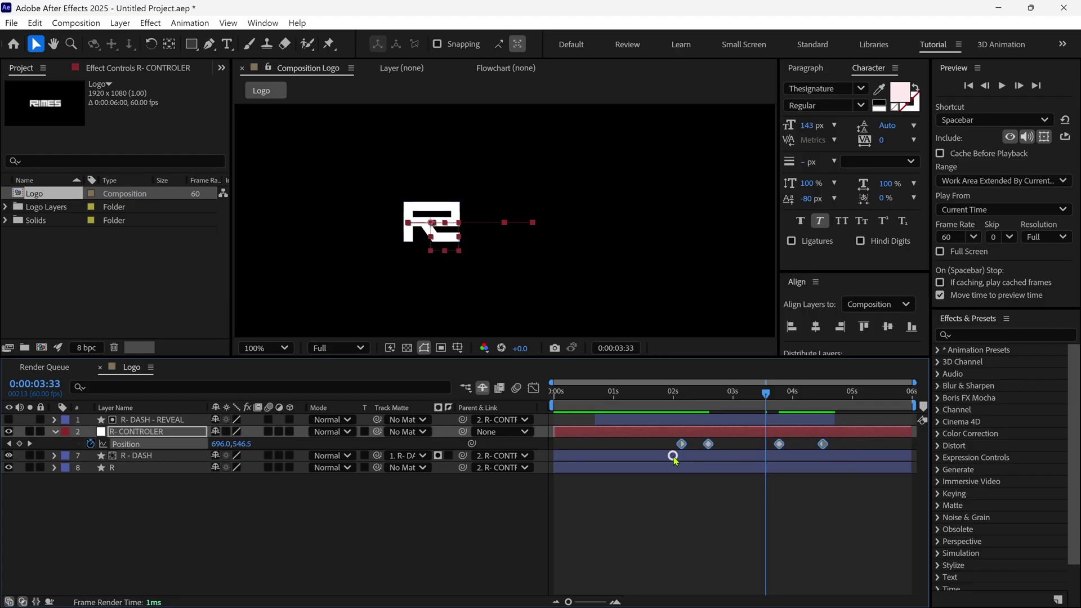
right_click(681, 448)
mouse_move(749, 435)
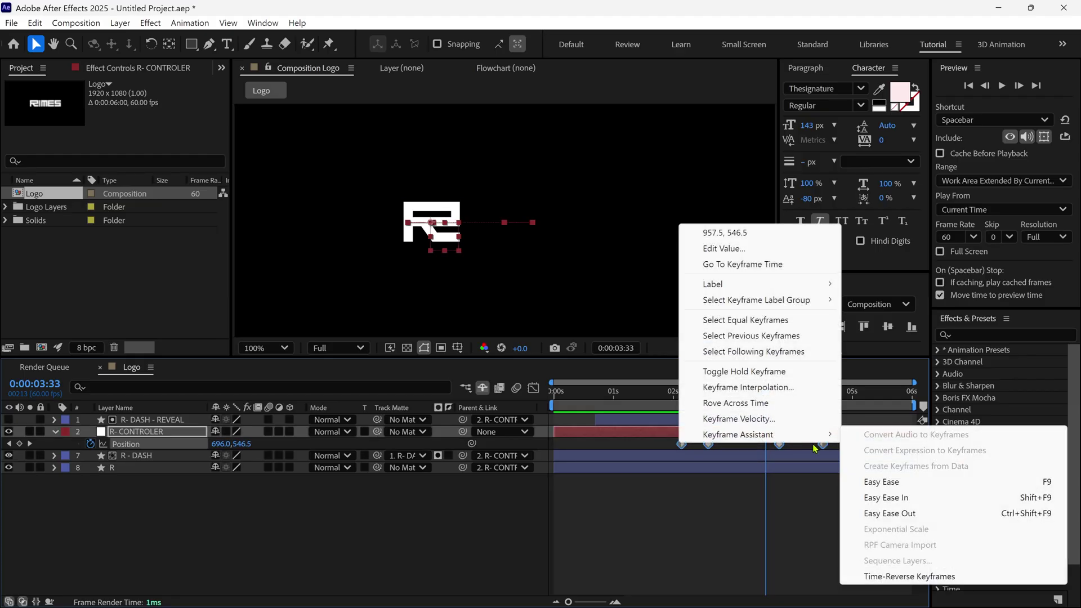
left_click(870, 480)
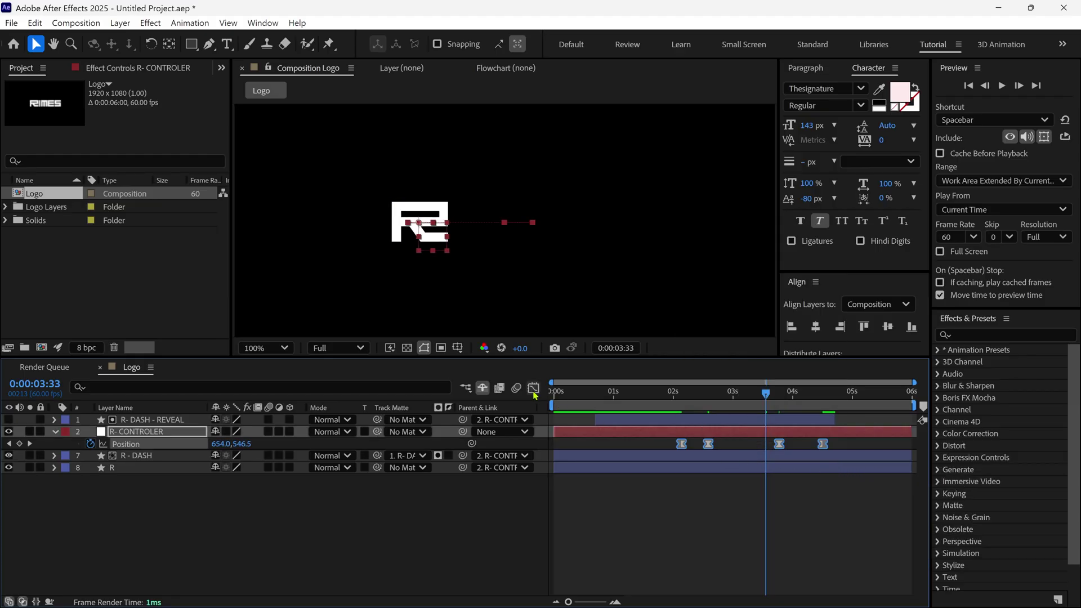
- Reshape the Position speed curve of R- CONTROLER in the graph editor by adjusting the keyframes' influence handles, and preview the motion
left_click(533, 388)
left_click(673, 402)
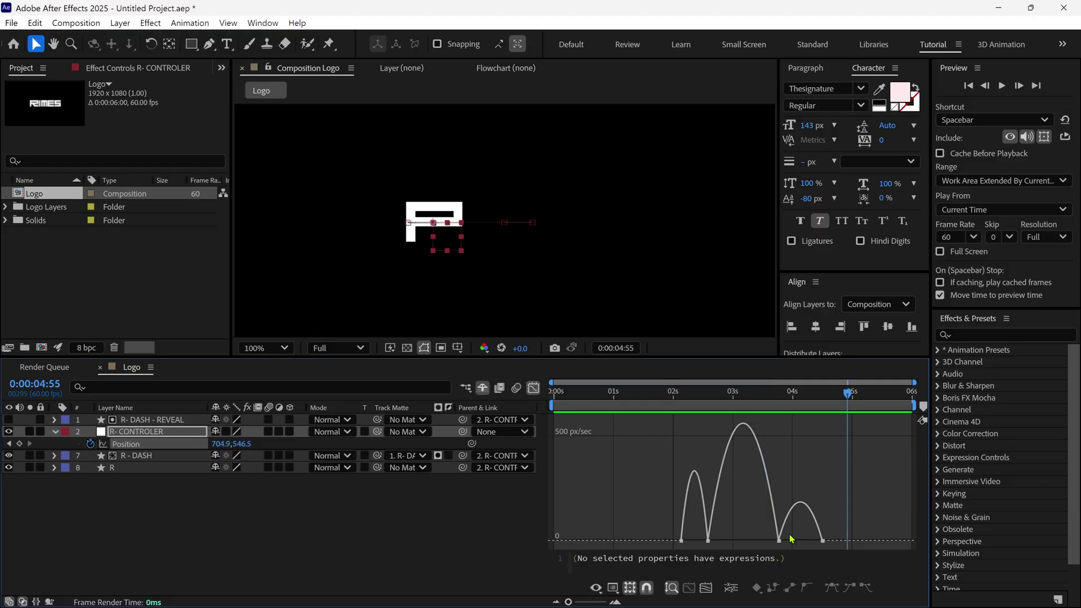
left_click(778, 540)
left_click_drag(766, 541, 695, 543)
left_click(779, 541)
left_click_drag(792, 541, 794, 542)
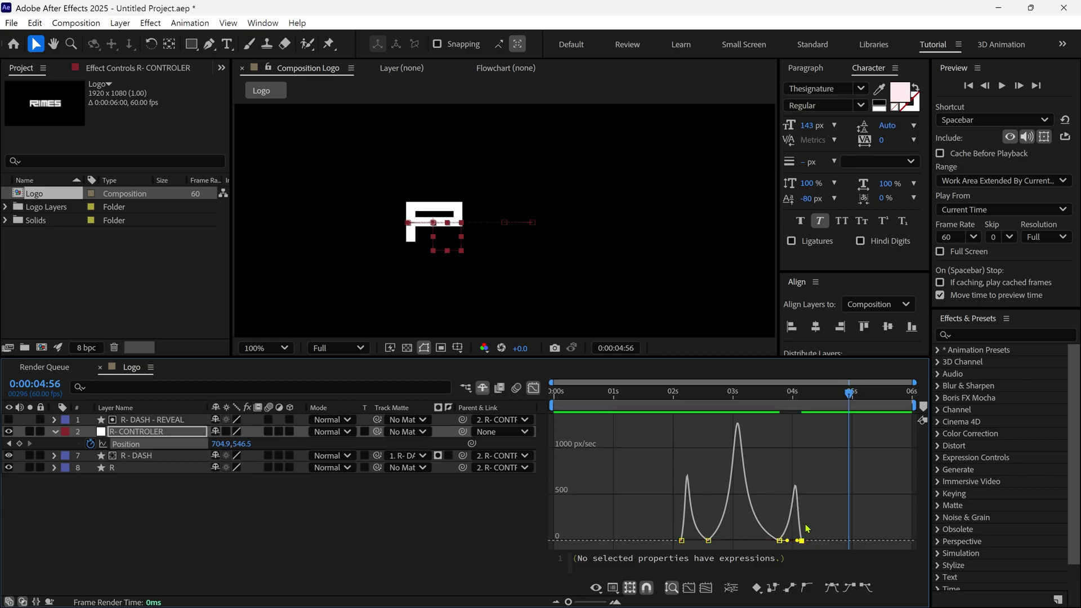
left_click_drag(802, 539, 806, 539)
key("space")
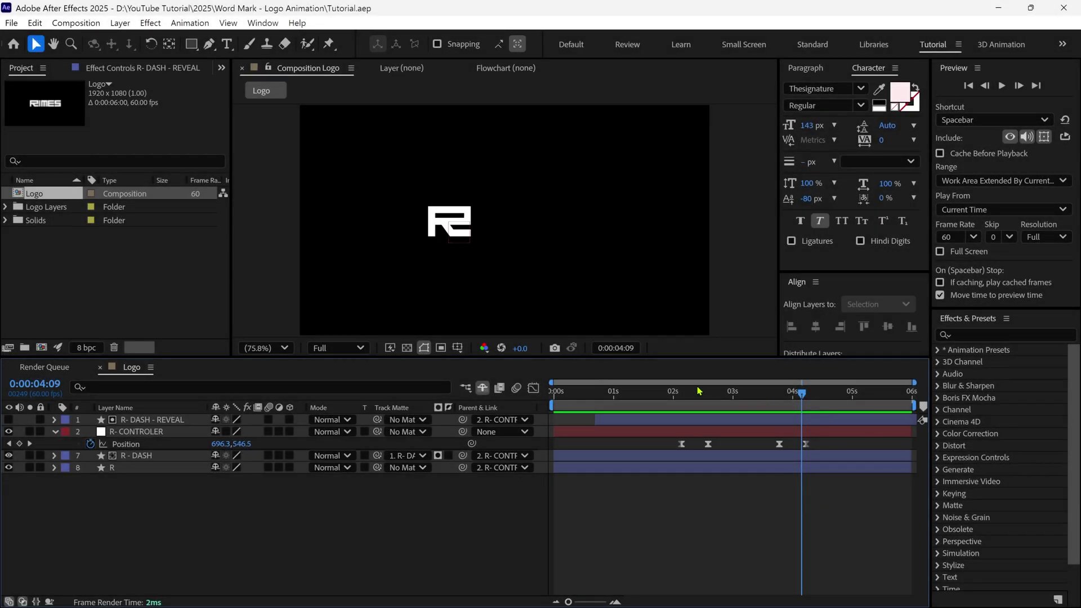
- Collapse R- CONTROLER, reveal the shy layers, and unlock the S, E, M and I layers and make them visible
mouse_move(698, 390)
left_mouse_down()
mouse_move(671, 394)
mouse_move(686, 400)
left_mouse_up()
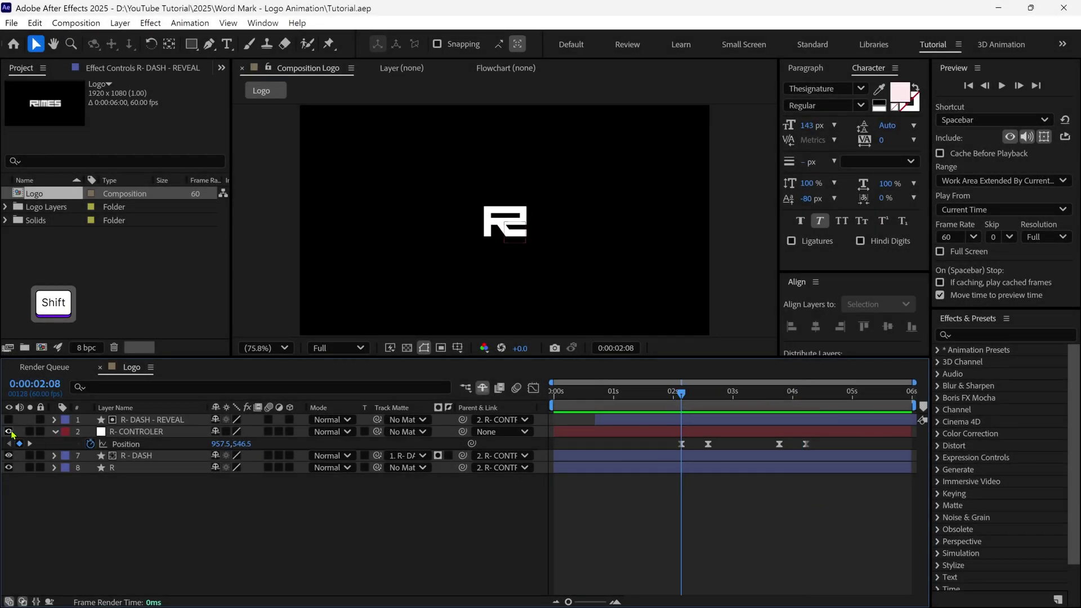
left_click(55, 432)
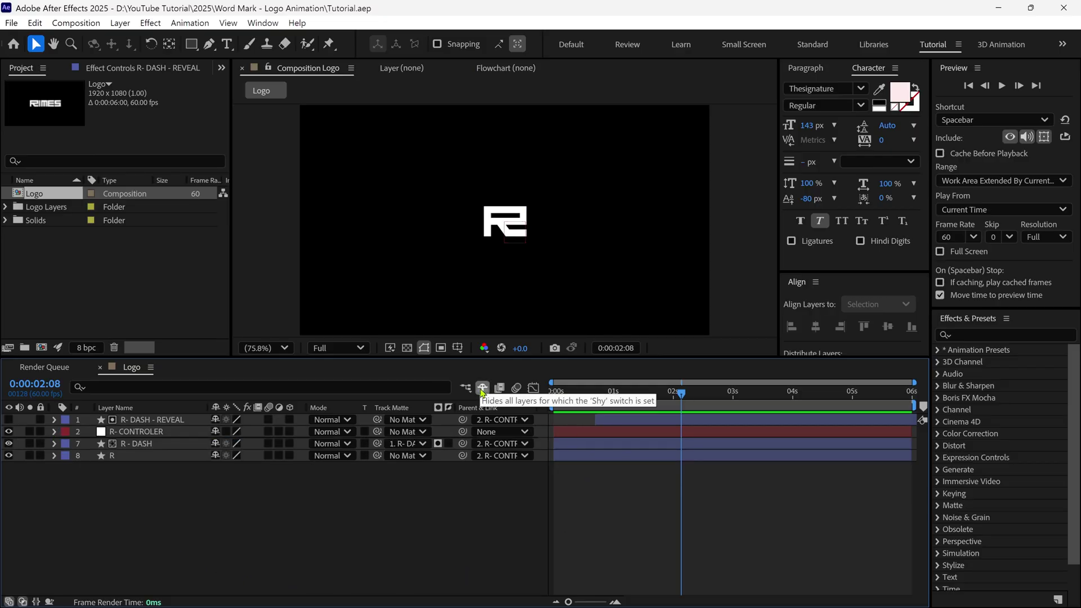
left_click(482, 388)
key("k")
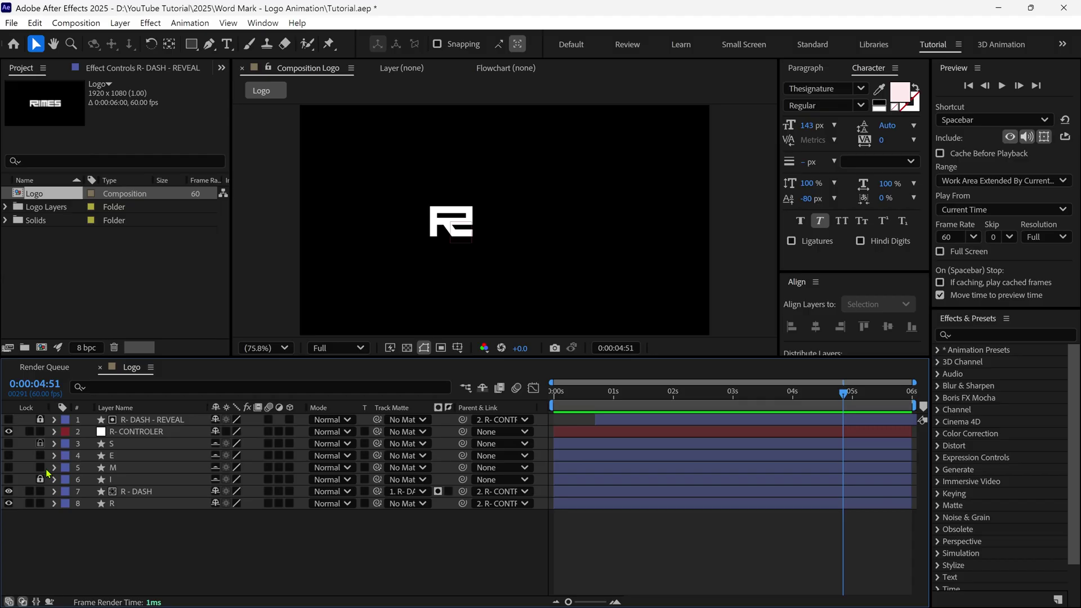
left_click_drag(12, 446, 16, 481)
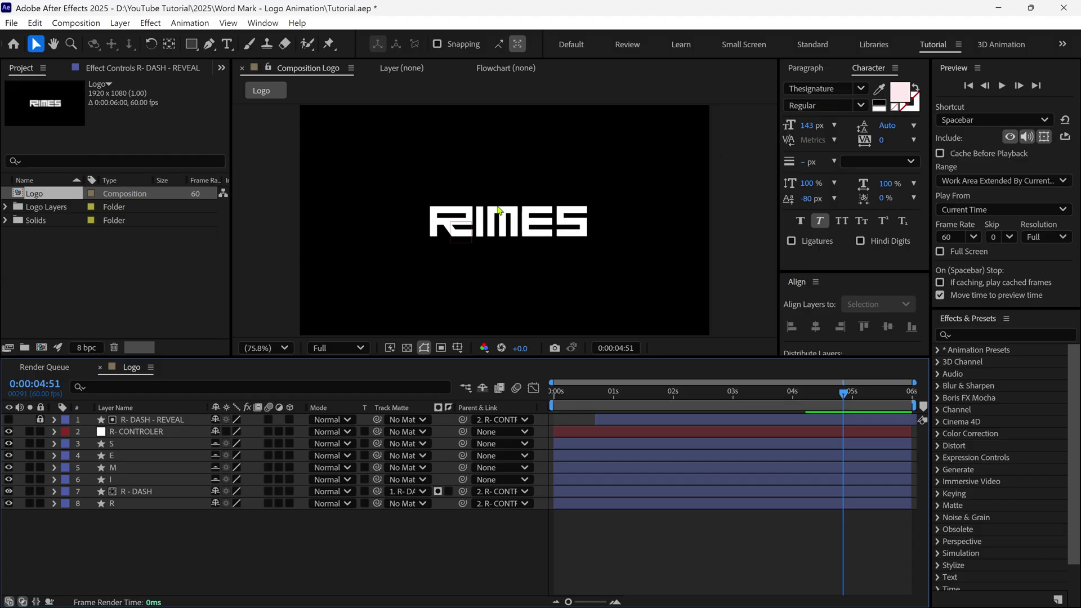
- Set the label colour of the S, E, M and I layers to Yellow
left_click(112, 444)
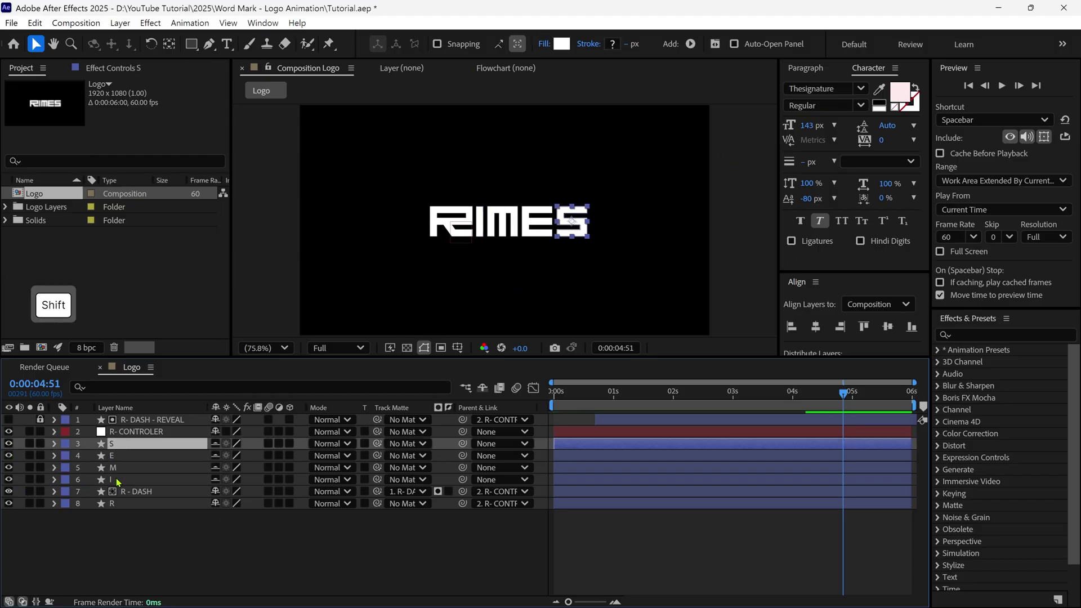
left_click(116, 480, "shift")
left_click(66, 452)
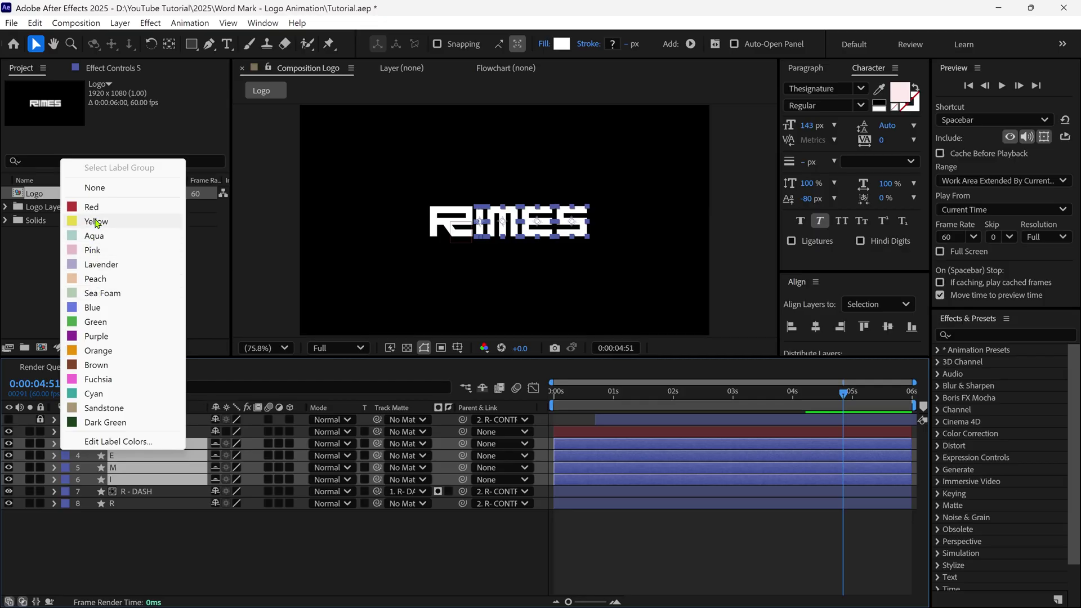
left_click(112, 222)
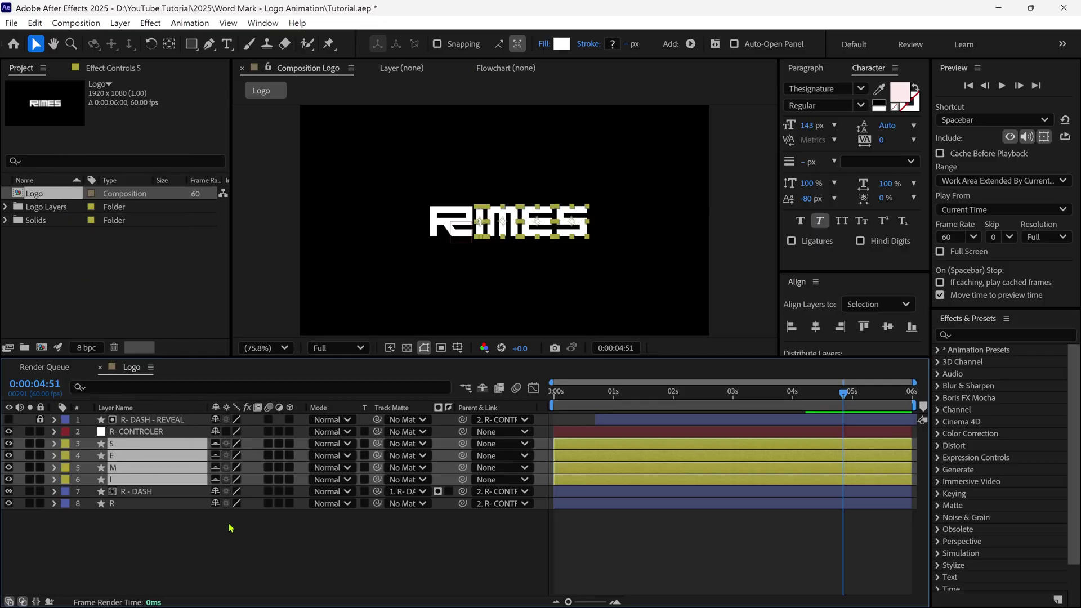
- Display the keyframes of R- CONTROLER, place the current time on its last Position keyframe at 0:00:04:13, and collapse the layer
left_click(808, 433)
key("u")
left_click_drag(843, 392, 806, 392)
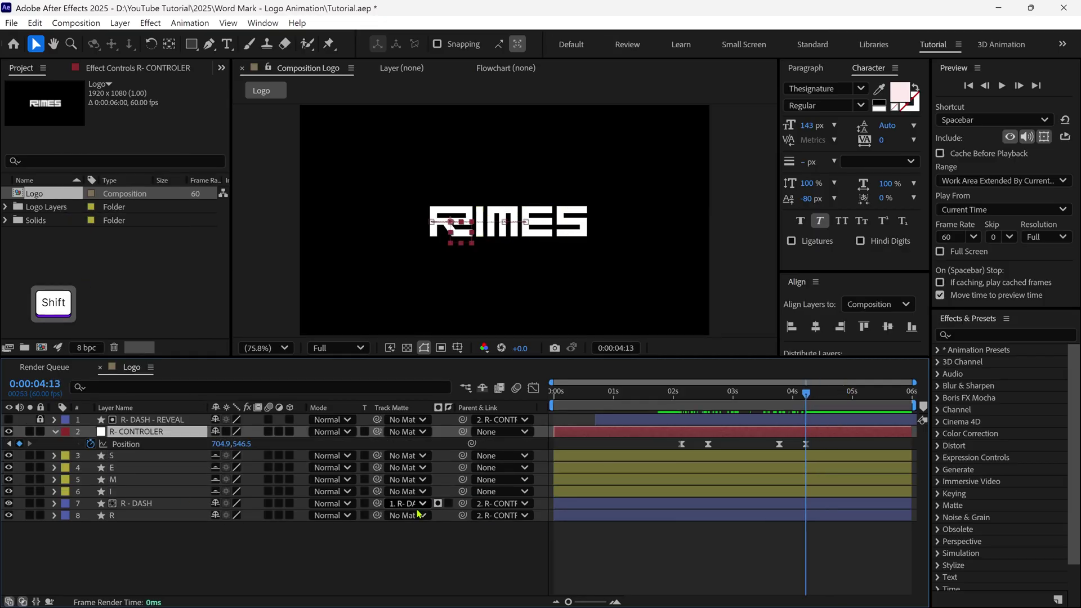
left_click(55, 431)
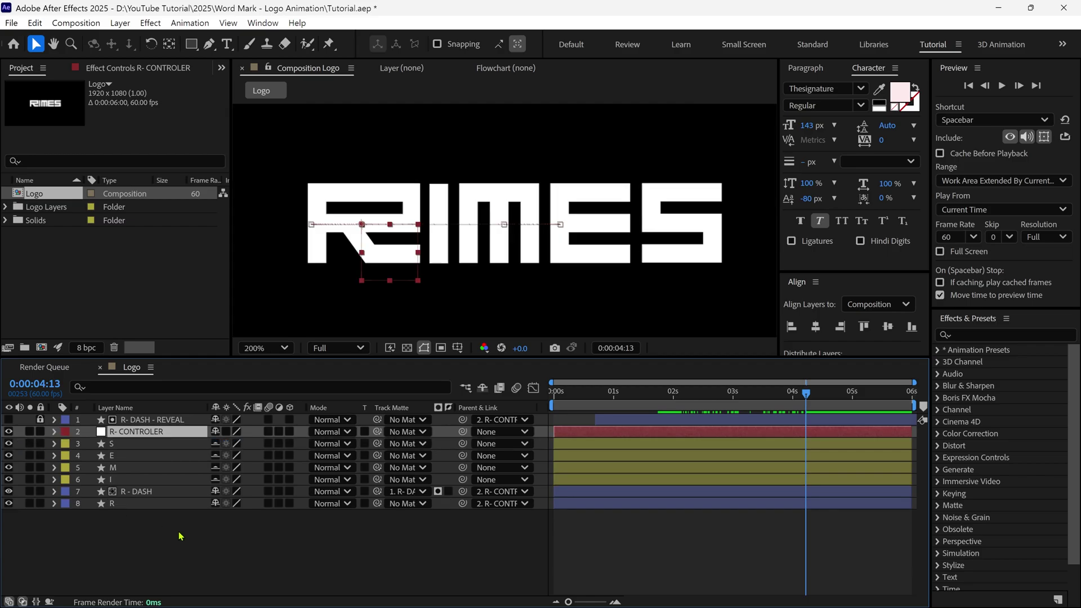
- Draw a rectangle with a solid white fill and 0 px stroke that starts at the R's right edge and covers the letters IMES
left_click(178, 531)
left_click(190, 48)
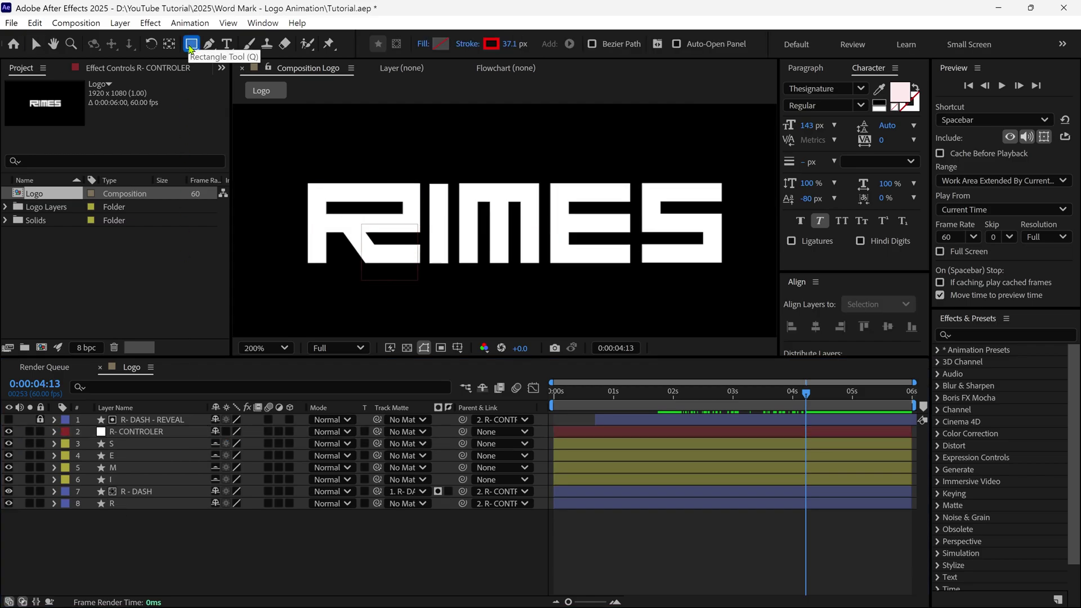
left_click(422, 45)
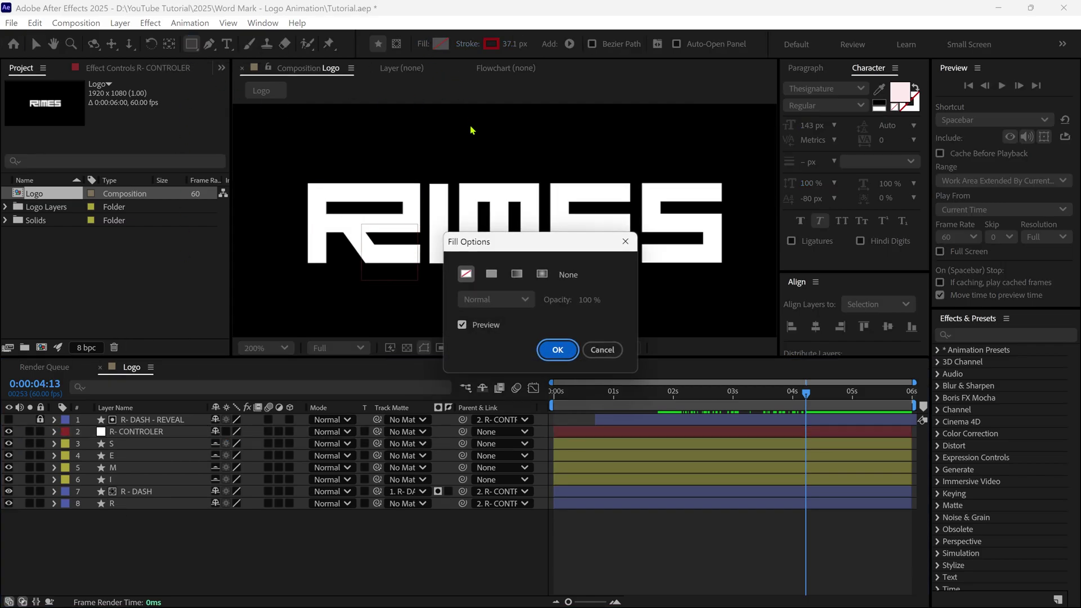
left_click(490, 275)
left_click(551, 349)
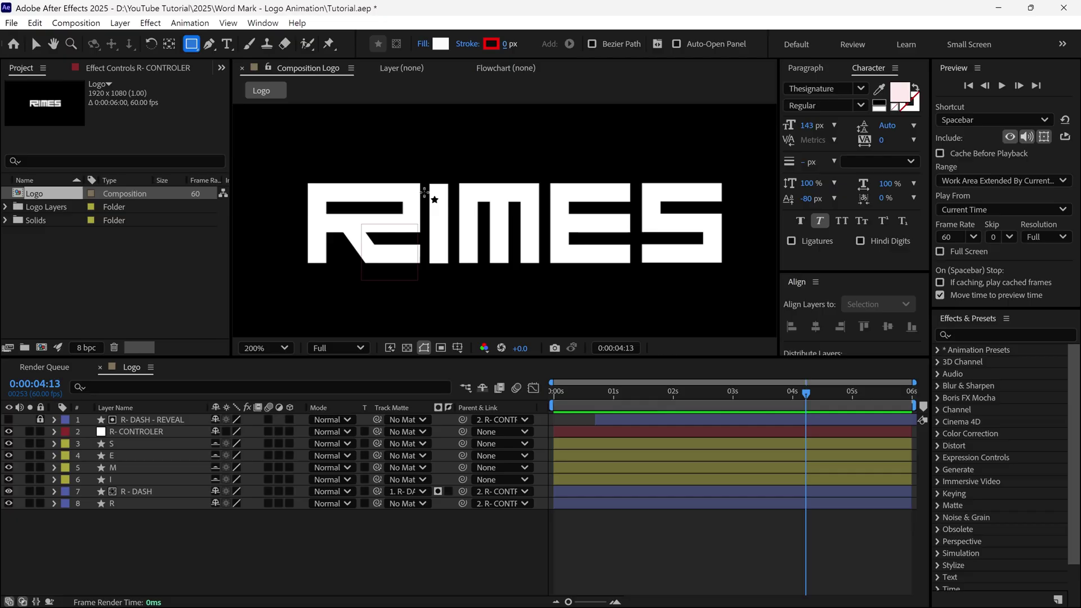
left_click_drag(421, 163, 741, 278)
key("v")
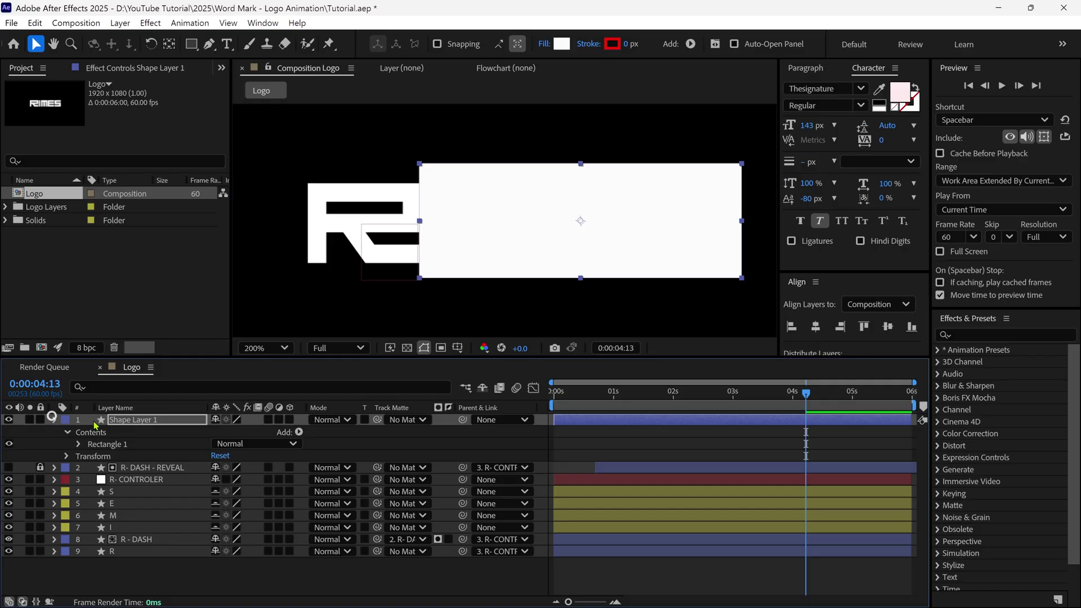
- Collapse the new rectangle's shape layer and rename it TEXT REVEAL
left_click(55, 420)
type("TEXT REVEAL")
key("Return")
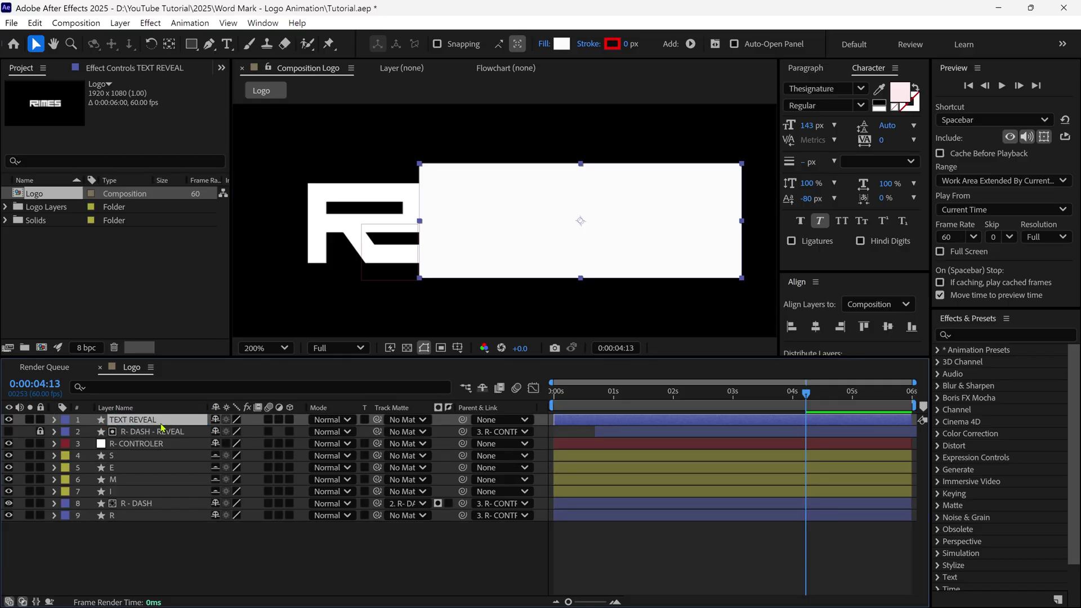
- Parent TEXT REVEAL to R- CONTROLER and scrub the timeline to check that the rectangle follows the R
left_click_drag(465, 422, 150, 450)
key("shift+slash")
left_click_drag(807, 394, 839, 429)
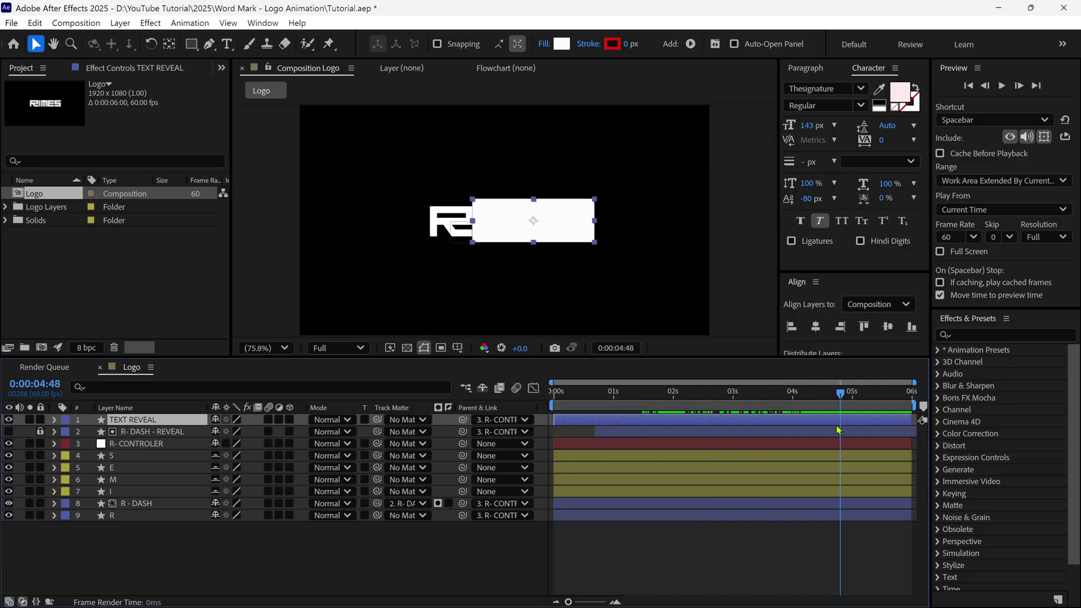
- Set TEXT REVEAL as the track matte of the S, E, M and I layers
left_click_drag(697, 366, 697, 391)
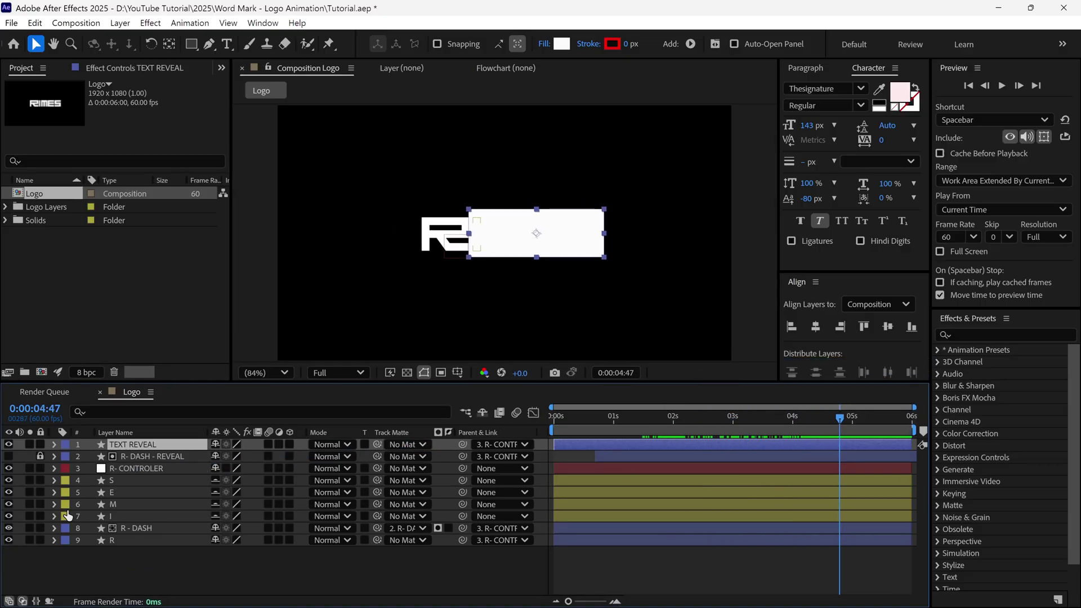
left_click(135, 480)
left_click(157, 516, "shift")
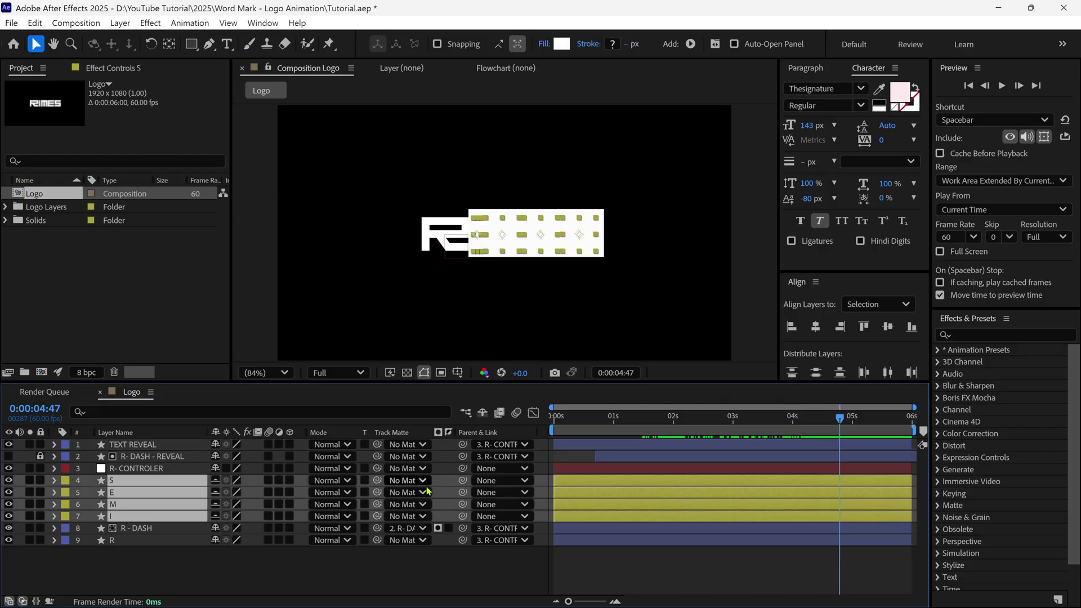
left_click_drag(346, 490, 125, 447)
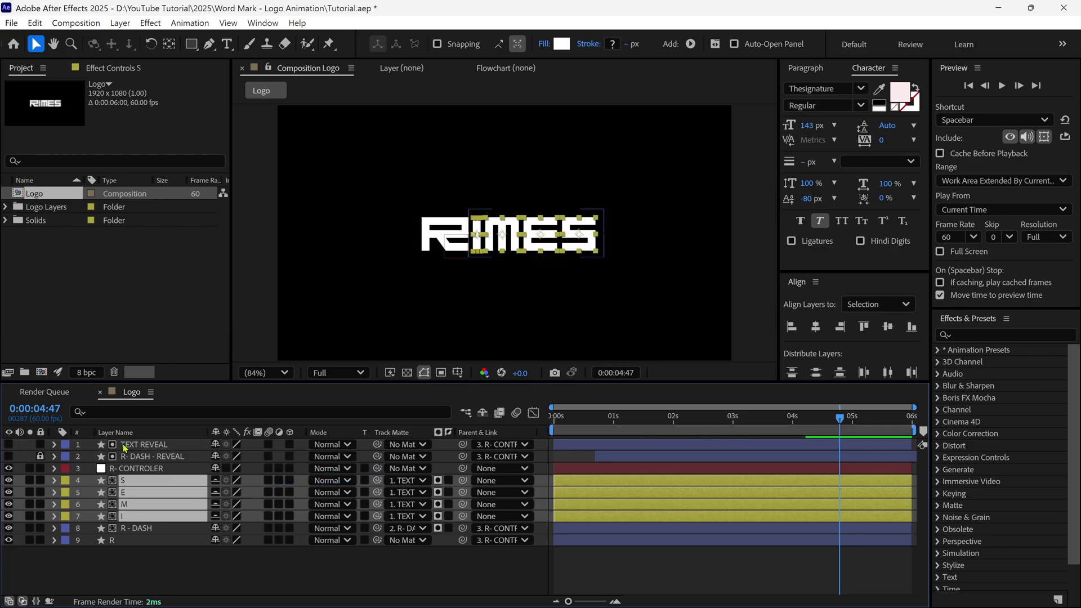
- Add starting Position keyframes to the S, E, M and I layers at 0:00:04:24
left_click(499, 306)
left_click_drag(840, 418, 809, 455)
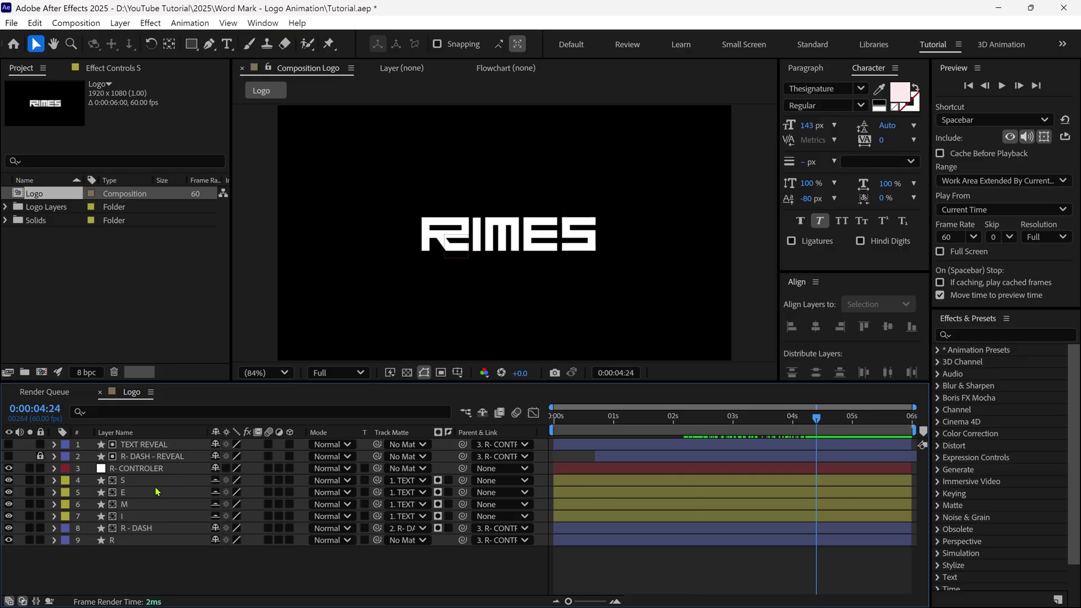
left_click(139, 483)
left_click(134, 519, "shift")
key("p")
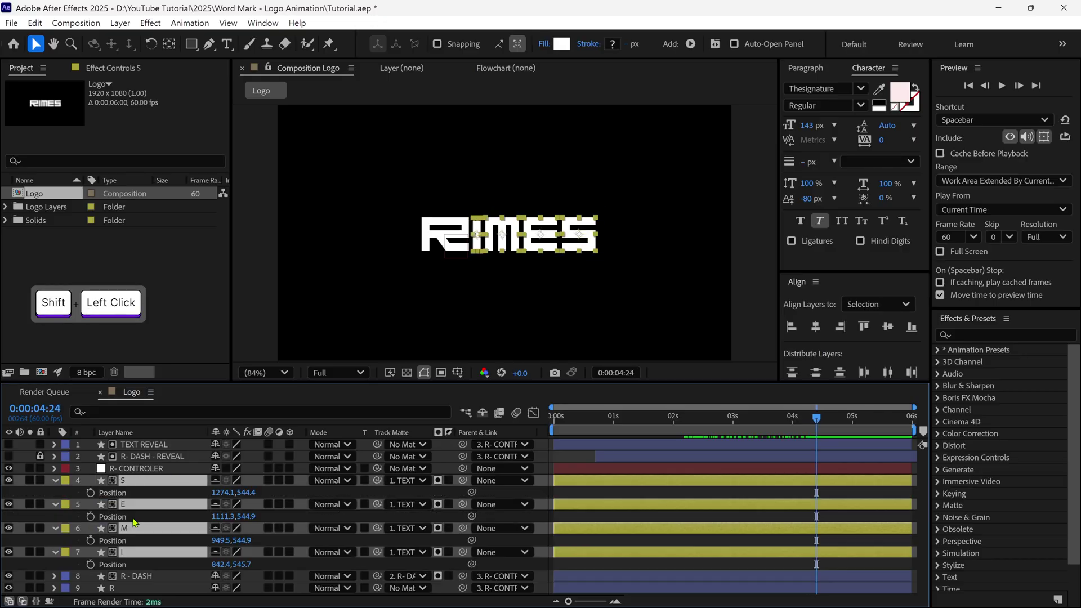
left_click(90, 493)
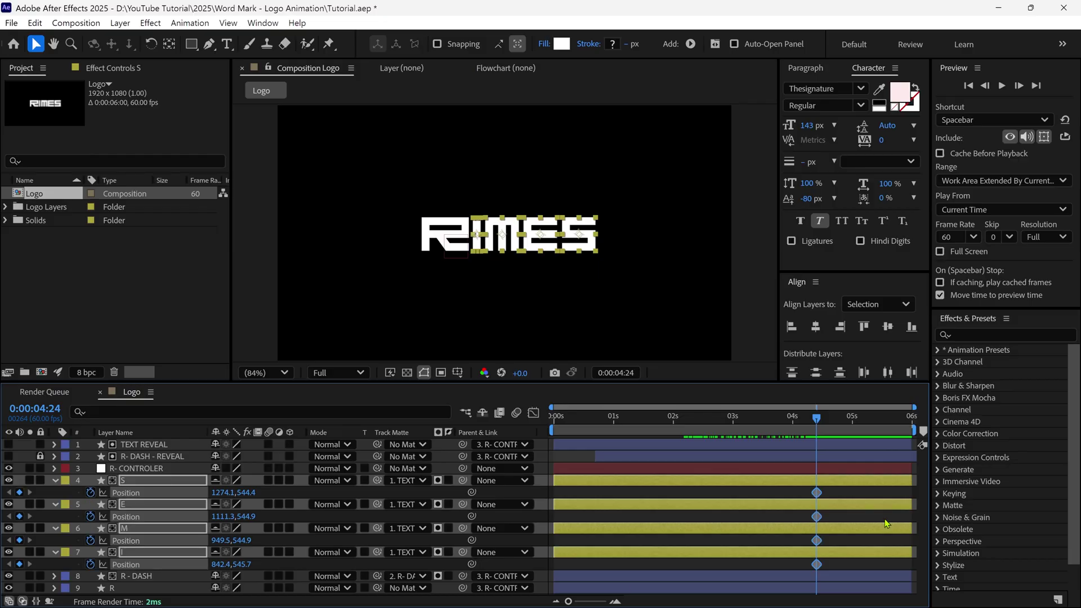
- At R- CONTROLER's second position keyframe, 0:00:02:35, move the S, E, M and I layers about 470 px left, fully out of the matte
left_click(772, 471)
key("p")
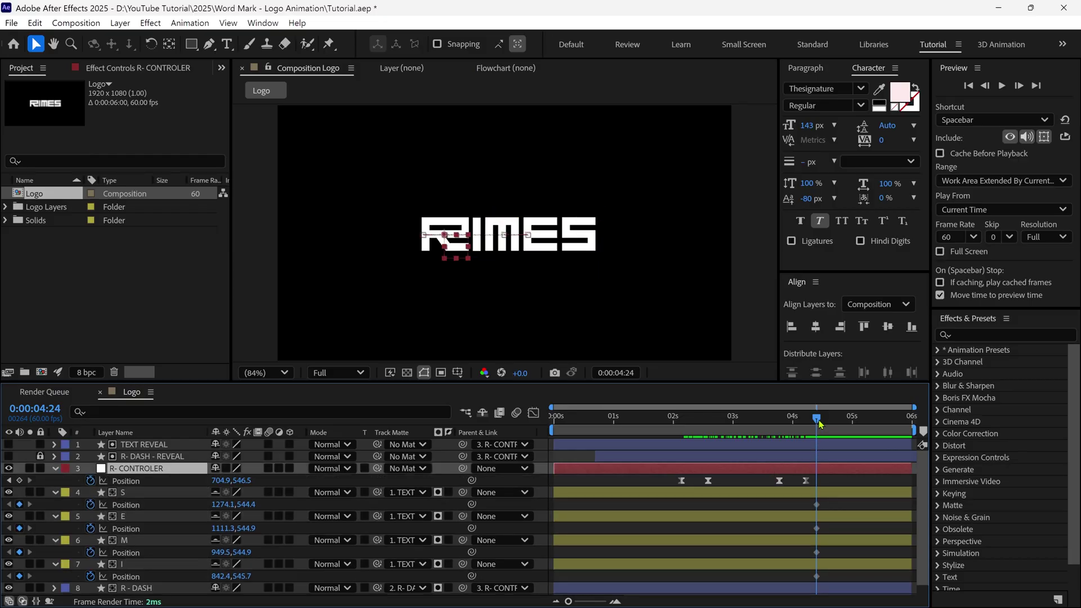
left_click_drag(819, 424, 718, 455)
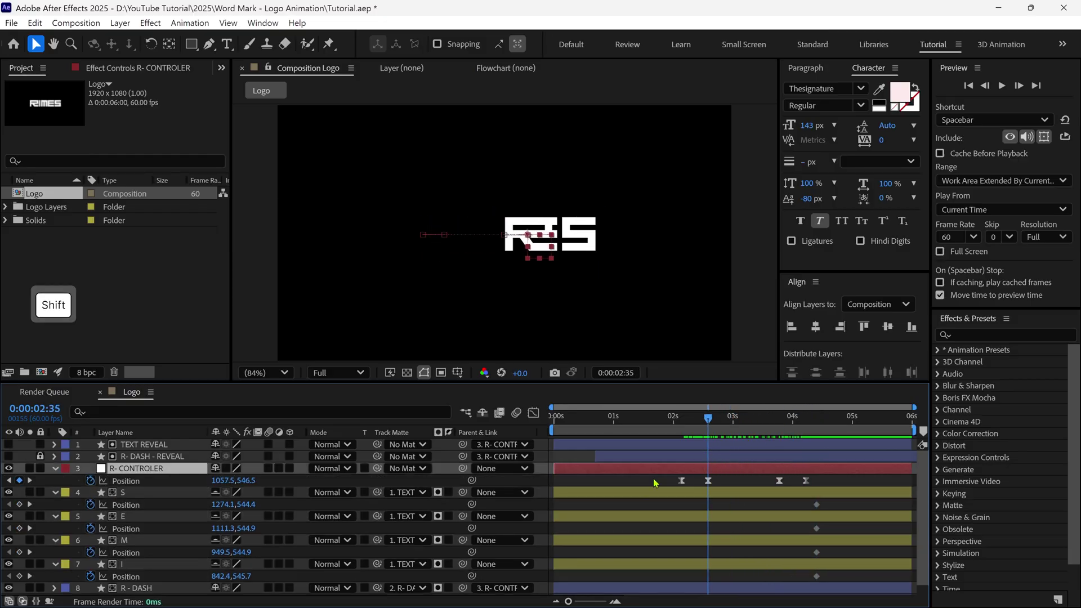
left_click(728, 493)
left_click(712, 561, "shift")
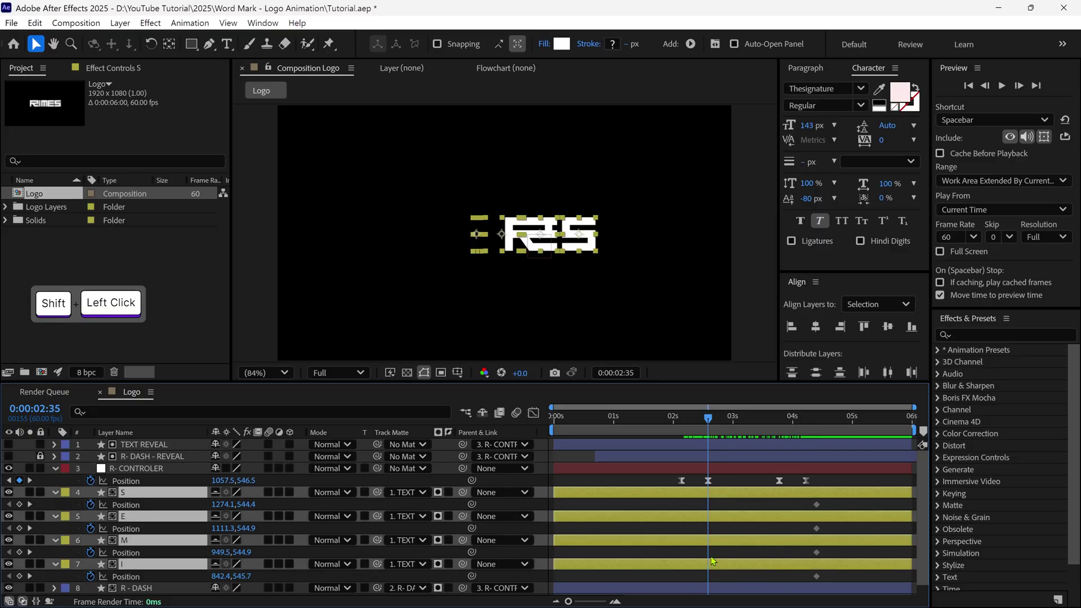
key("shift+Left")
key("shift+Left")
key("shift+Left")
key("shift+Left")
key("shift+Left")
key("shift+Left")
key("shift+Left")
key("shift+Left")
key("shift+Left")
key("shift+Left")
key("shift+Left")
key("shift+Left")
key("shift+Left")
key("shift+Left")
key("shift+Left")
key("shift+Left")
key("shift+Left")
key("shift+Left")
key("shift+Left")
key("shift+Left")
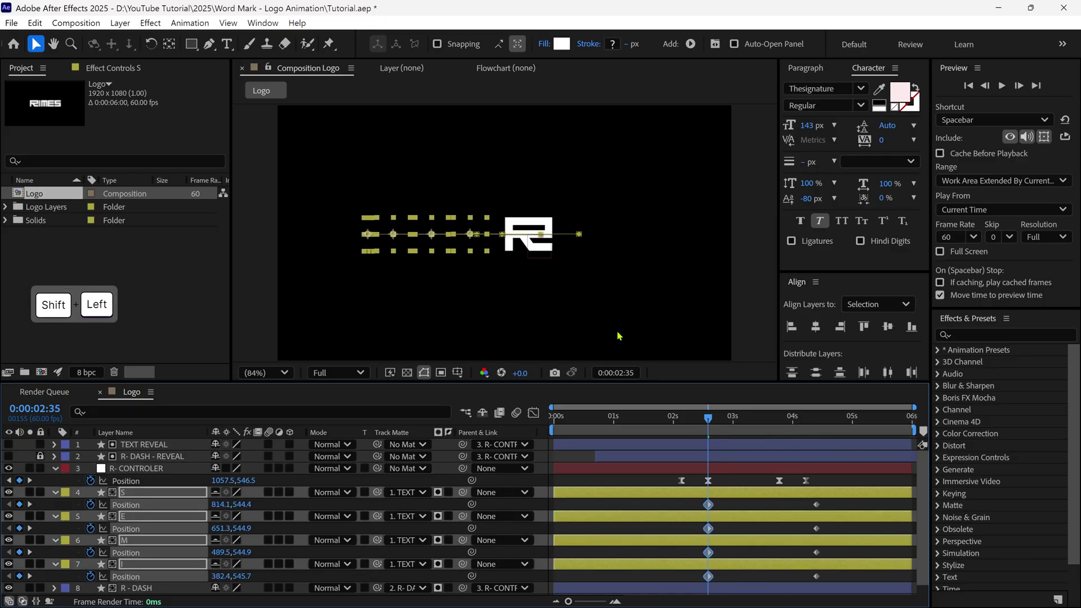
- Move the four letters' final Position keyframes to 0:00:03:46, in line with R- CONTROLER's third keyframe
left_click_drag(708, 421, 779, 428)
left_click_drag(830, 500, 801, 580)
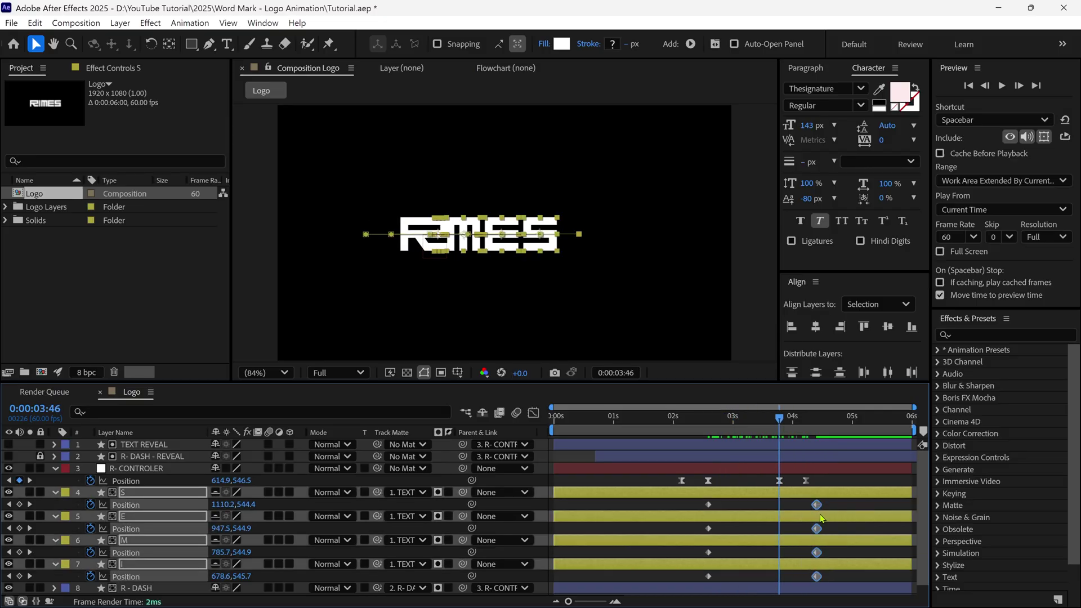
left_click_drag(817, 528, 694, 586)
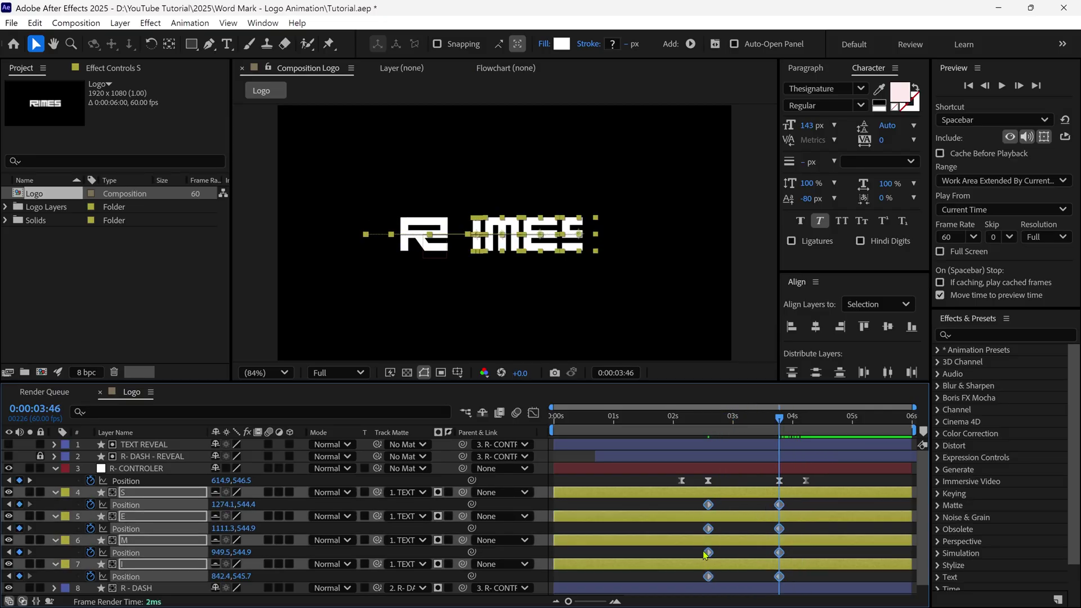
- Easy ease all the letters' Position keyframes and shape their speed graph into a steep central peak with slow ends
right_click(708, 510)
mouse_move(743, 492)
left_click(521, 402)
left_click(533, 415)
left_click_drag(762, 517, 757, 539)
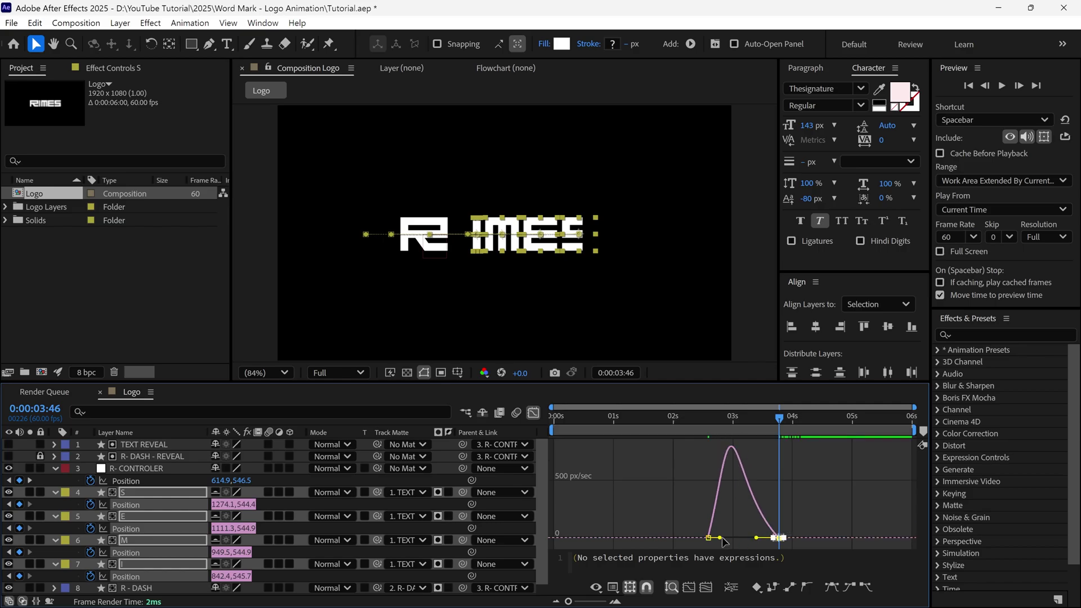
left_click_drag(688, 521, 727, 538)
- Preview the letter slide from 0:00:02:26 and collapse the open properties of all layers
left_click_drag(698, 422, 744, 430)
key("space")
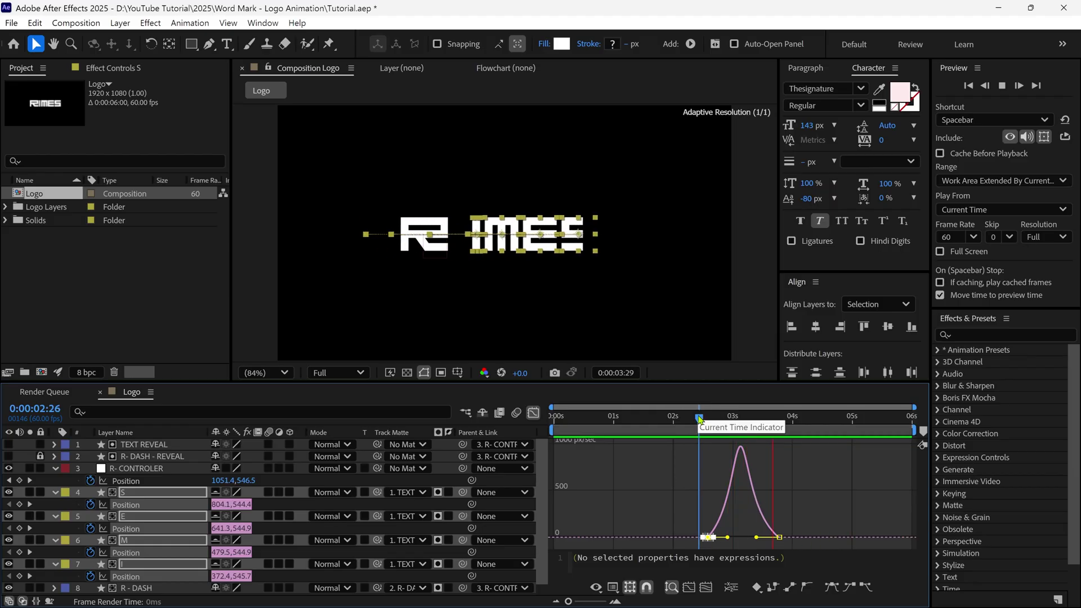
key("space")
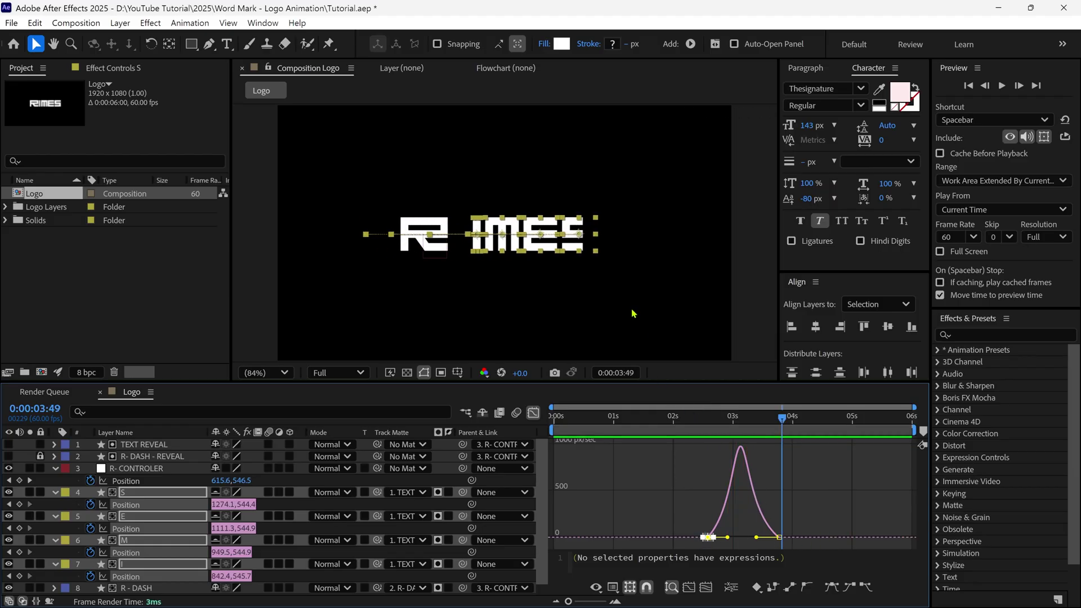
key("ctrl+a")
left_click(57, 469)
left_click(193, 573)
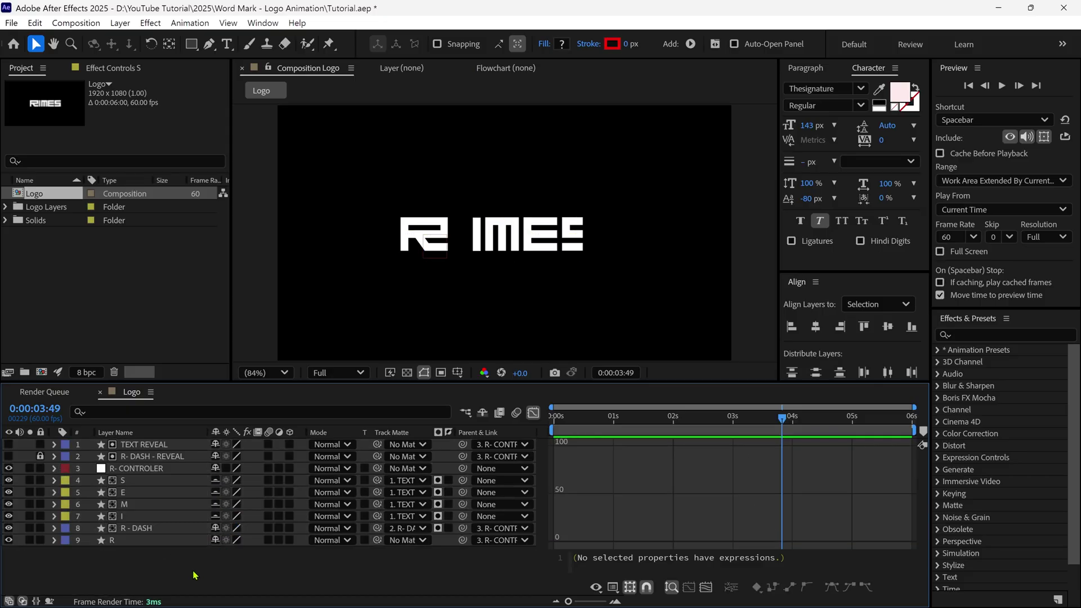
- Widen the TEXT REVEAL rectangle on its right side so that it extends well past the letter S at 0:00:03:49
left_click(149, 445)
key("period")
key("period")
key("period")
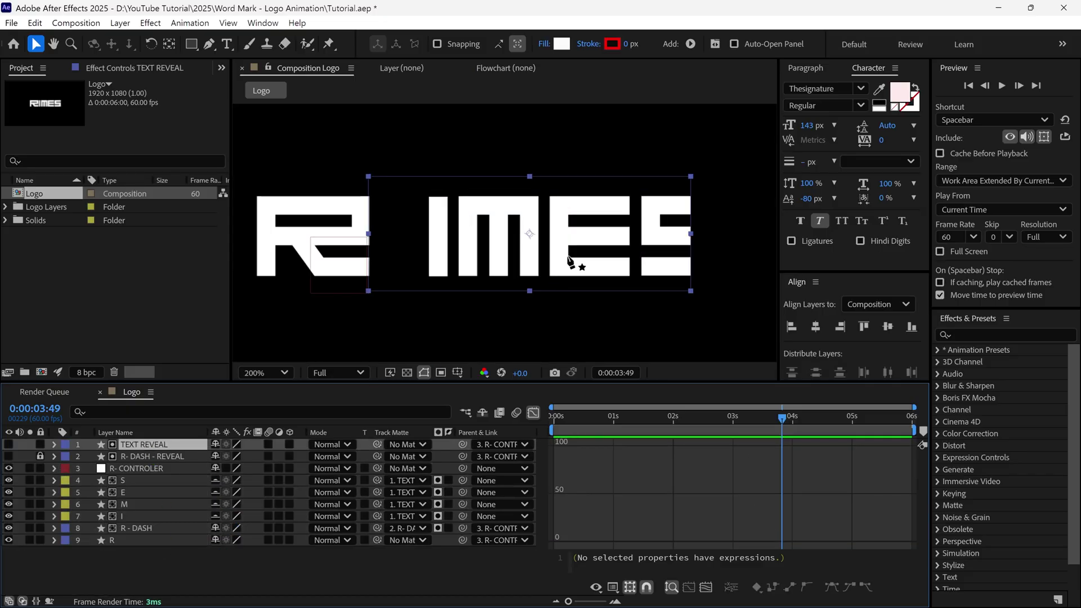
key("g")
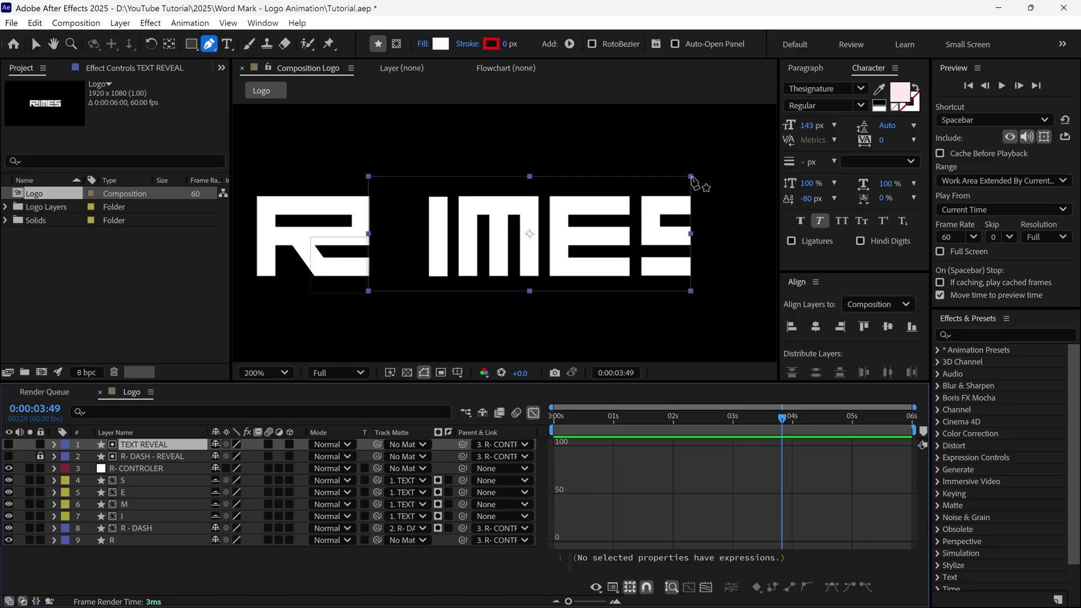
key("v")
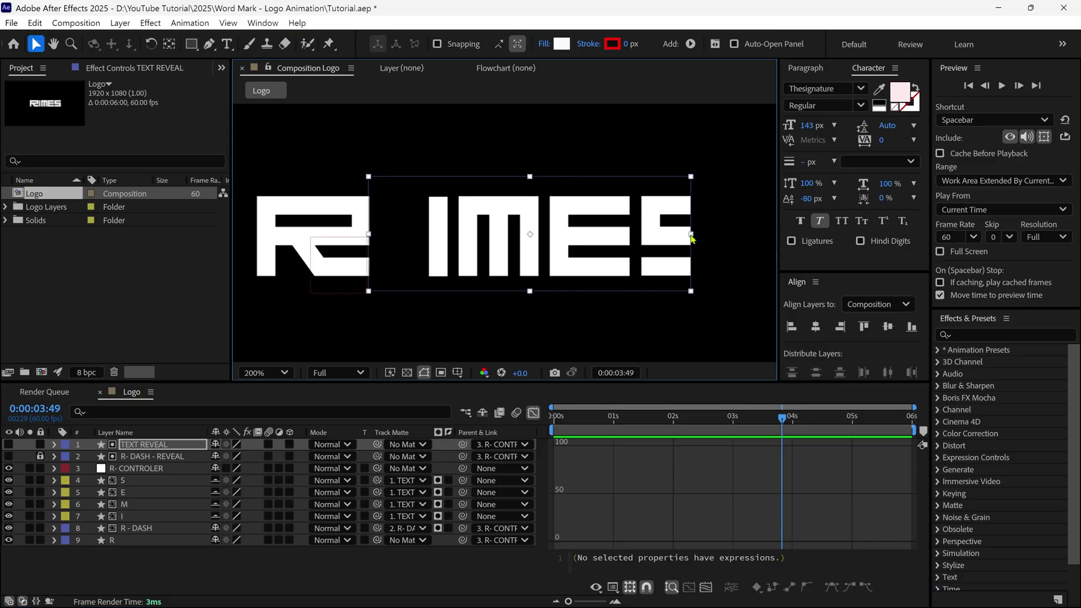
left_click_drag(692, 239, 741, 238)
key("shift+Right")
key("shift+Right")
key("shift+Right")
key("shift+Right")
key("shift+Right")
key("shift+Right")
key("shift+Right")
key("shift+Right")
scroll(524, 239, "down", 1)
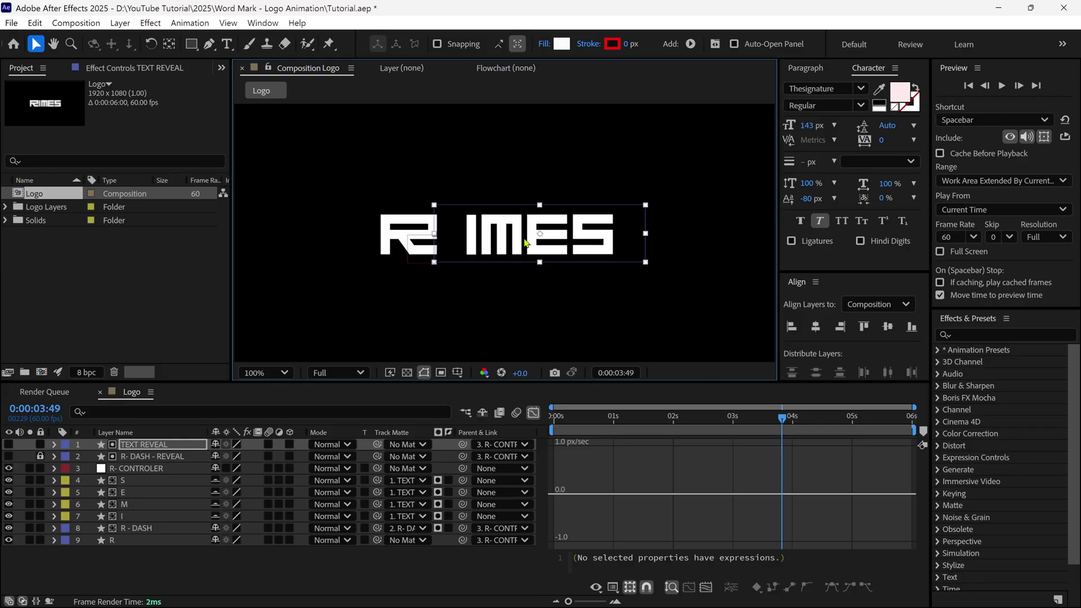
- Leave the graph view and preview the text reveal from 0:00:02:21
left_click(533, 413)
left_click_drag(782, 419, 689, 441)
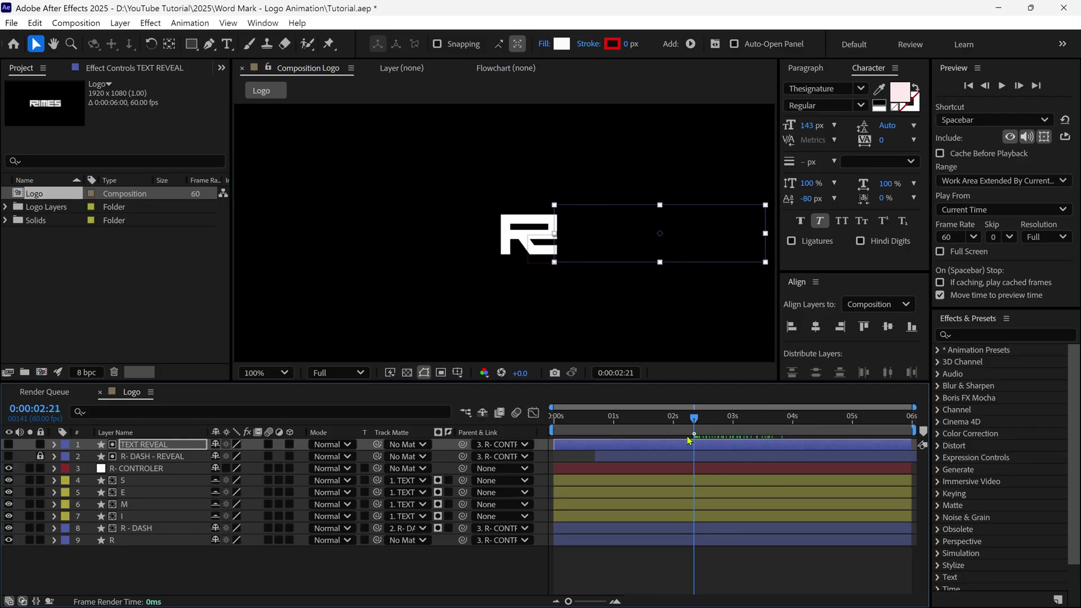
key("space")
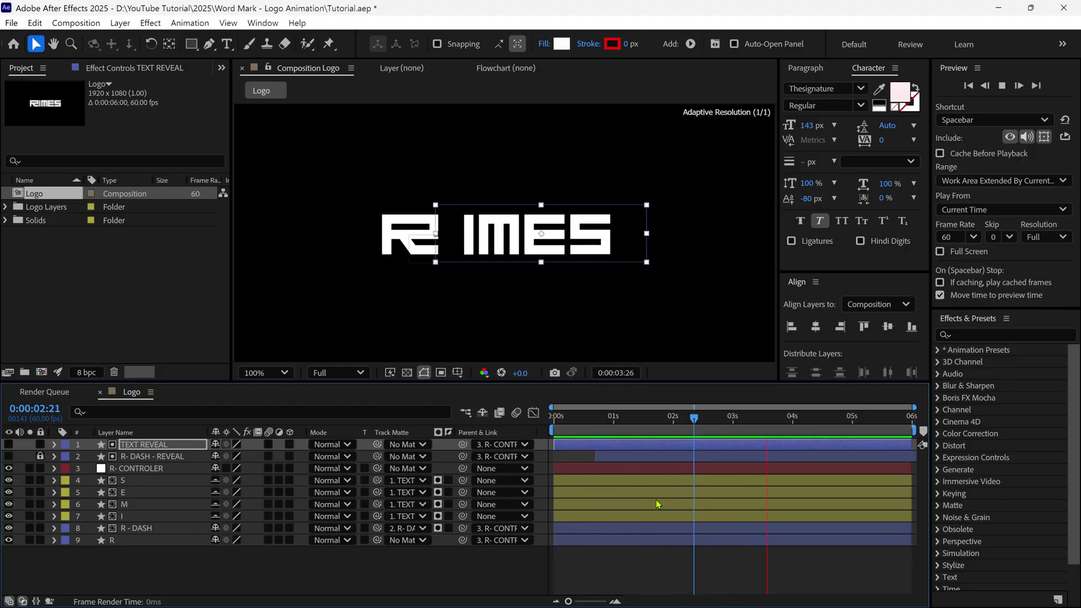
key("space")
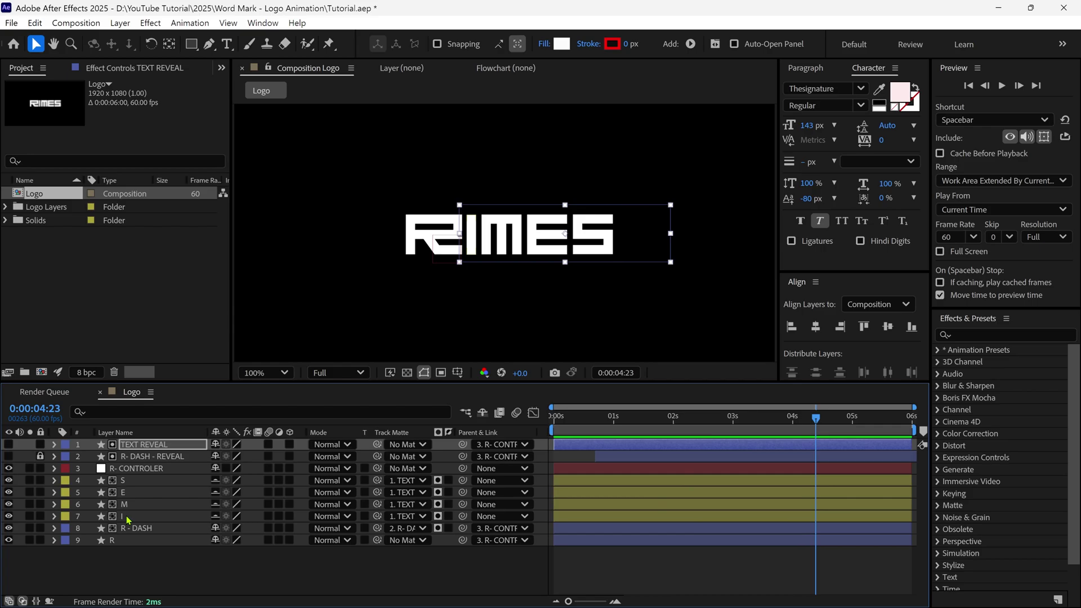
- Stagger the letters' Position keyframe pairs, delaying E about 4 frames, M about 12 frames and I about 20 frames after S
left_click(159, 483)
left_click(149, 518, "shift")
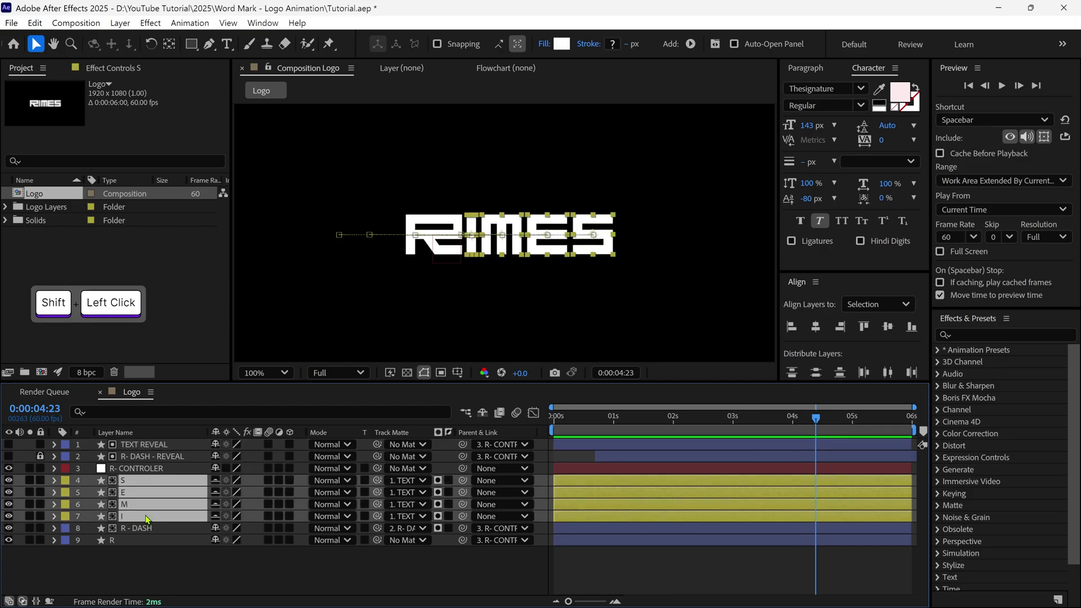
key("p")
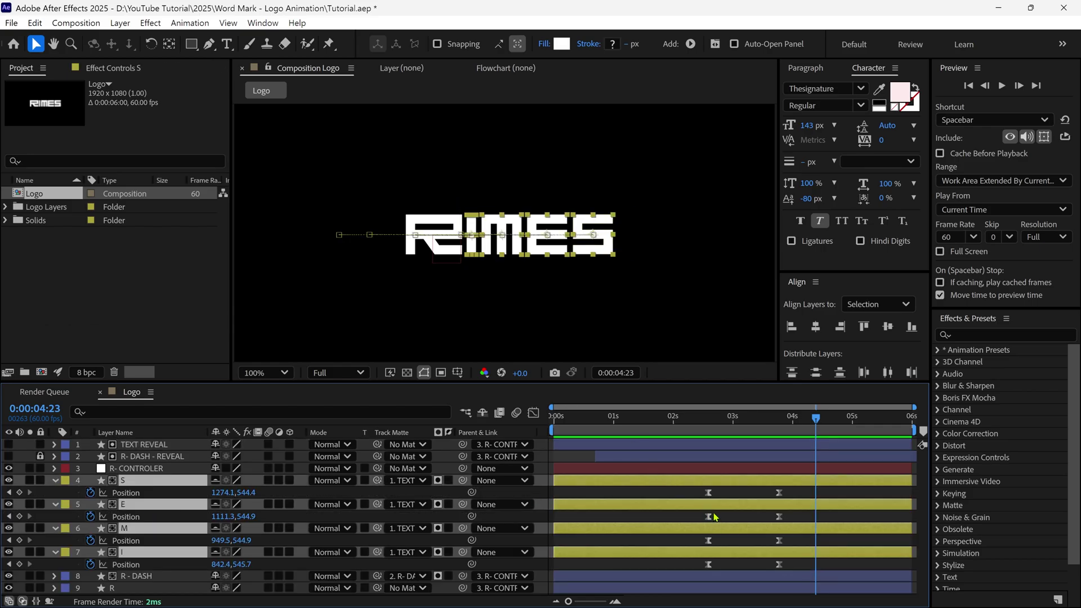
left_click_drag(796, 516, 692, 556)
left_click_drag(802, 514, 708, 568)
left_click_drag(708, 516, 788, 574)
left_click_drag(712, 540, 799, 573)
left_click_drag(790, 564, 798, 565)
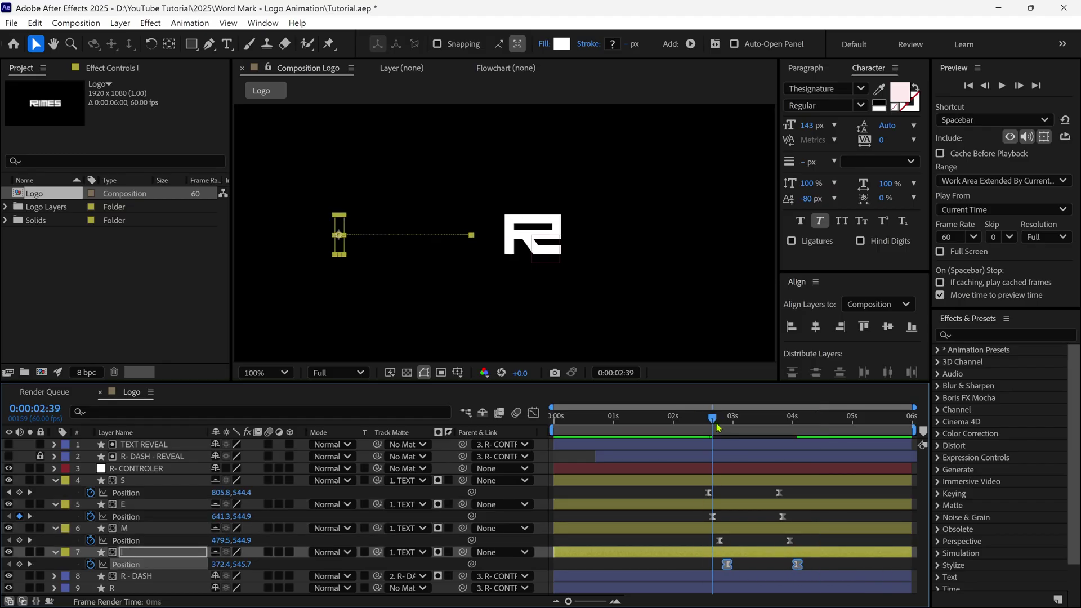
- Preview the staggered letter reveal from 0:00:02:25 with the whole composition fitted in the viewer
left_click_drag(746, 441, 715, 459)
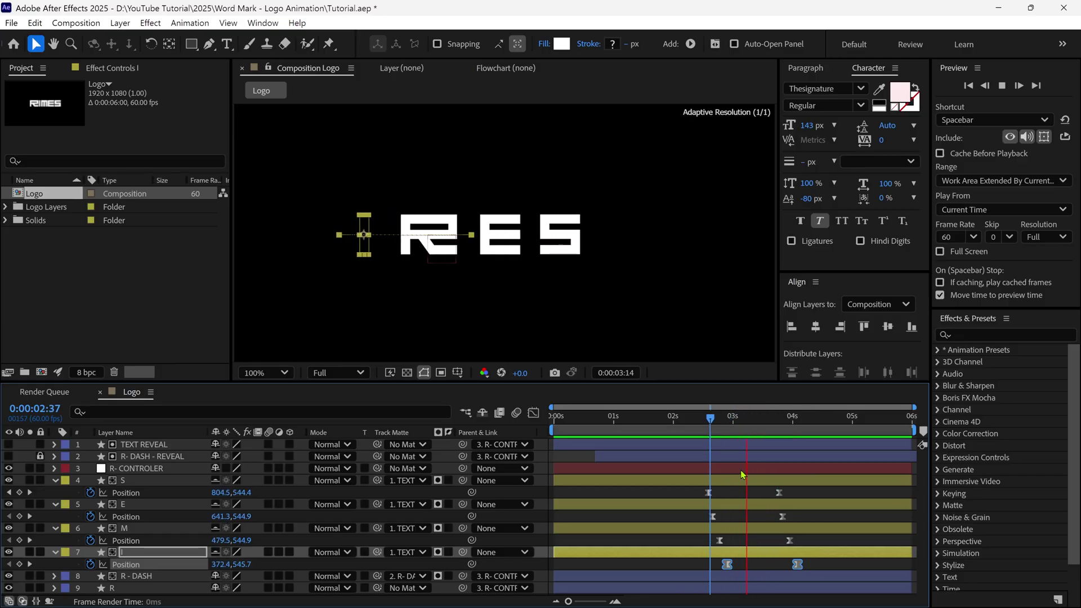
left_click(698, 427)
key("space")
key("comma")
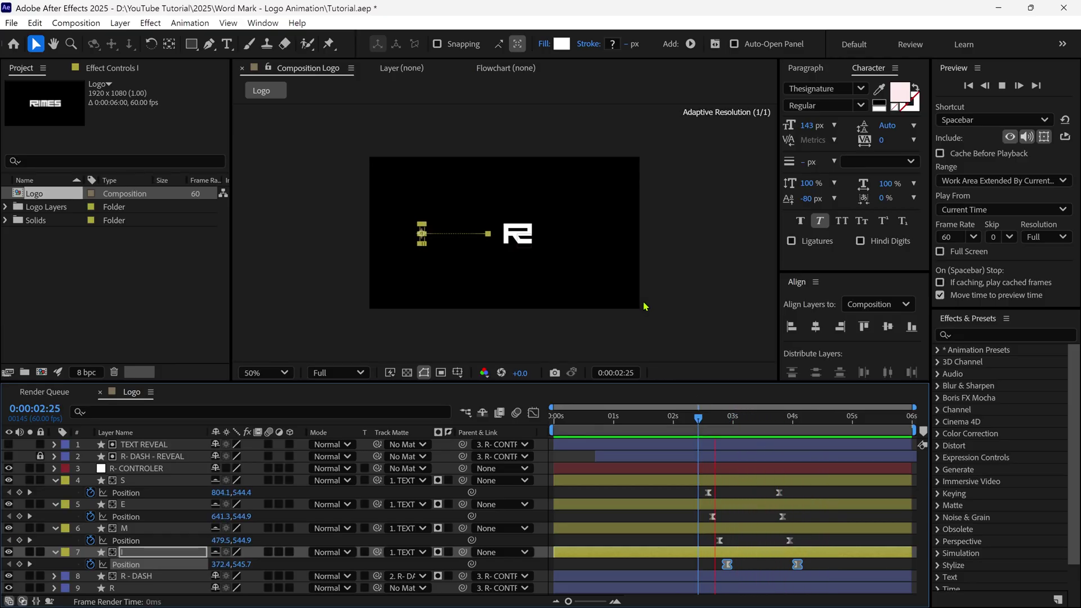
key("shift+slash")
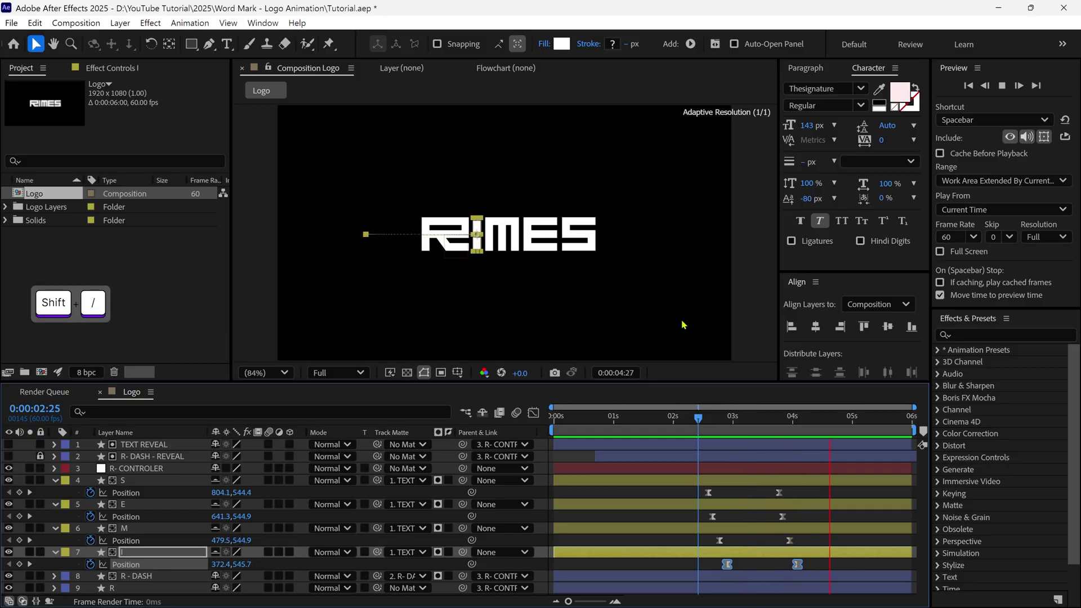